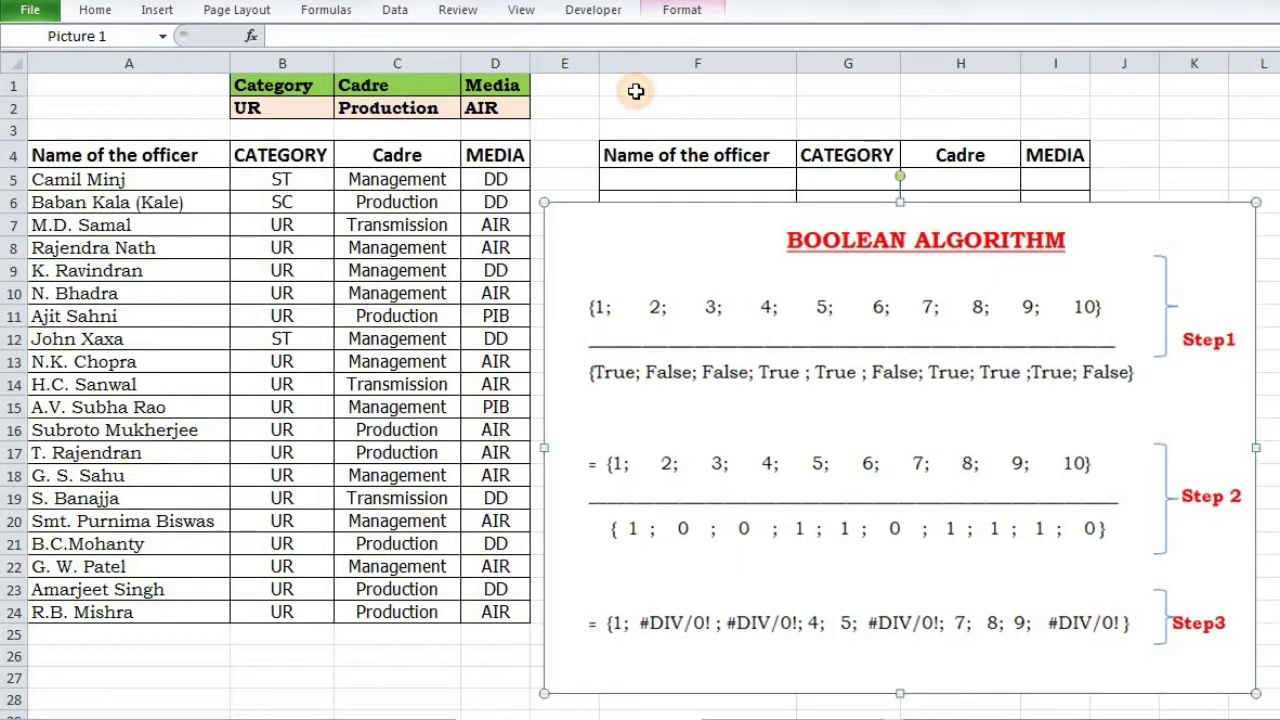
Enter the formula =ROW($A$5:$A$24)-ROW($A$5)+1 in cell F1, keeping it open for editing.
{"action": "left_click", "coordinate": [634, 90]}
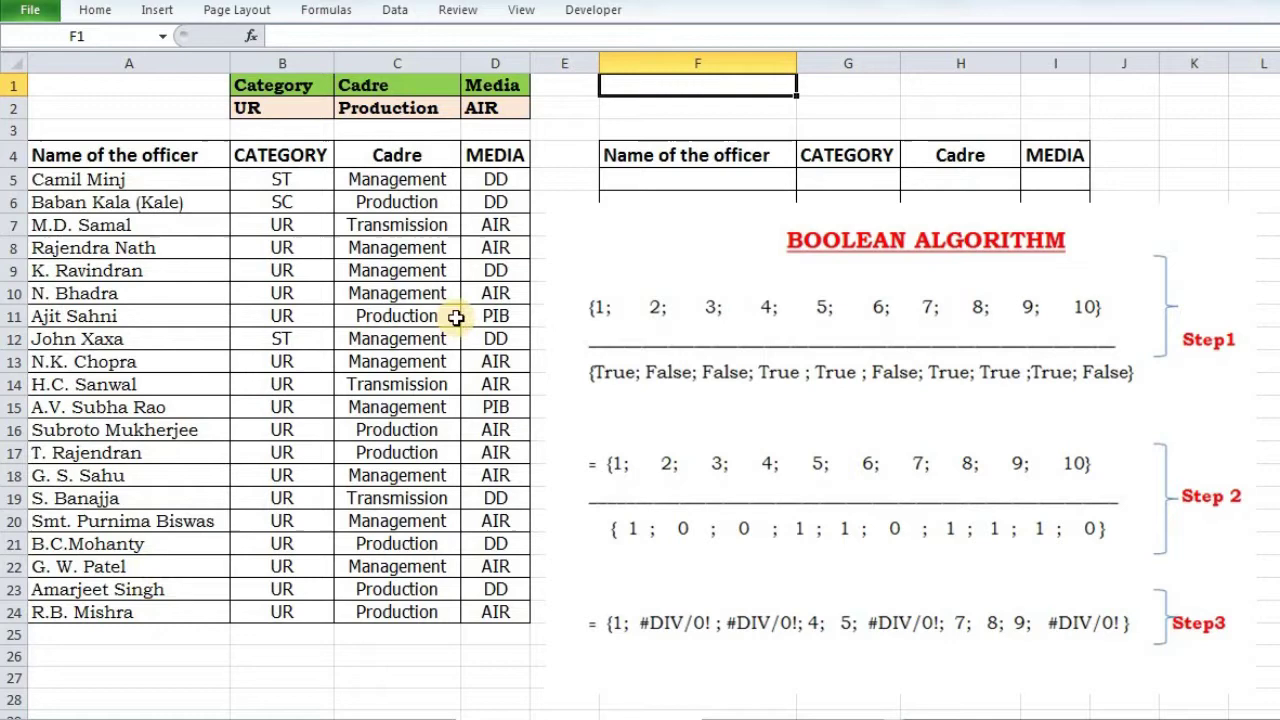
{"action": "type", "text": "=row"}
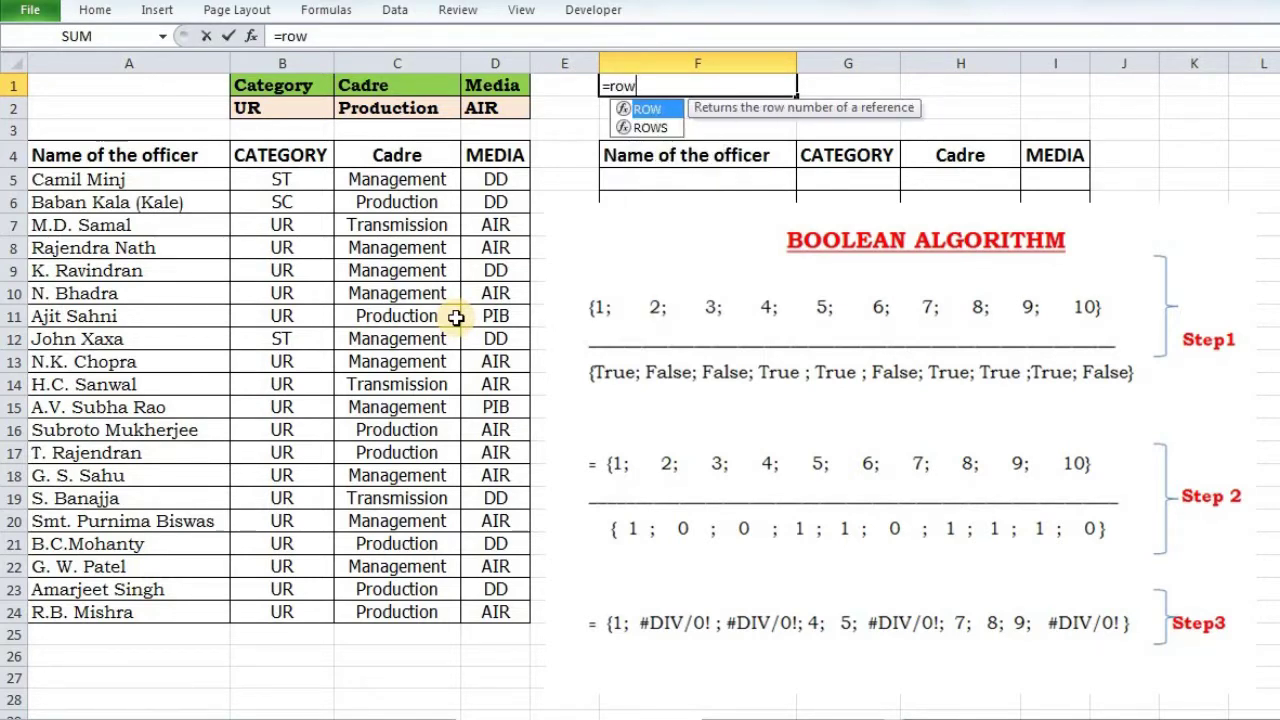
{"action": "key", "text": "Tab"}
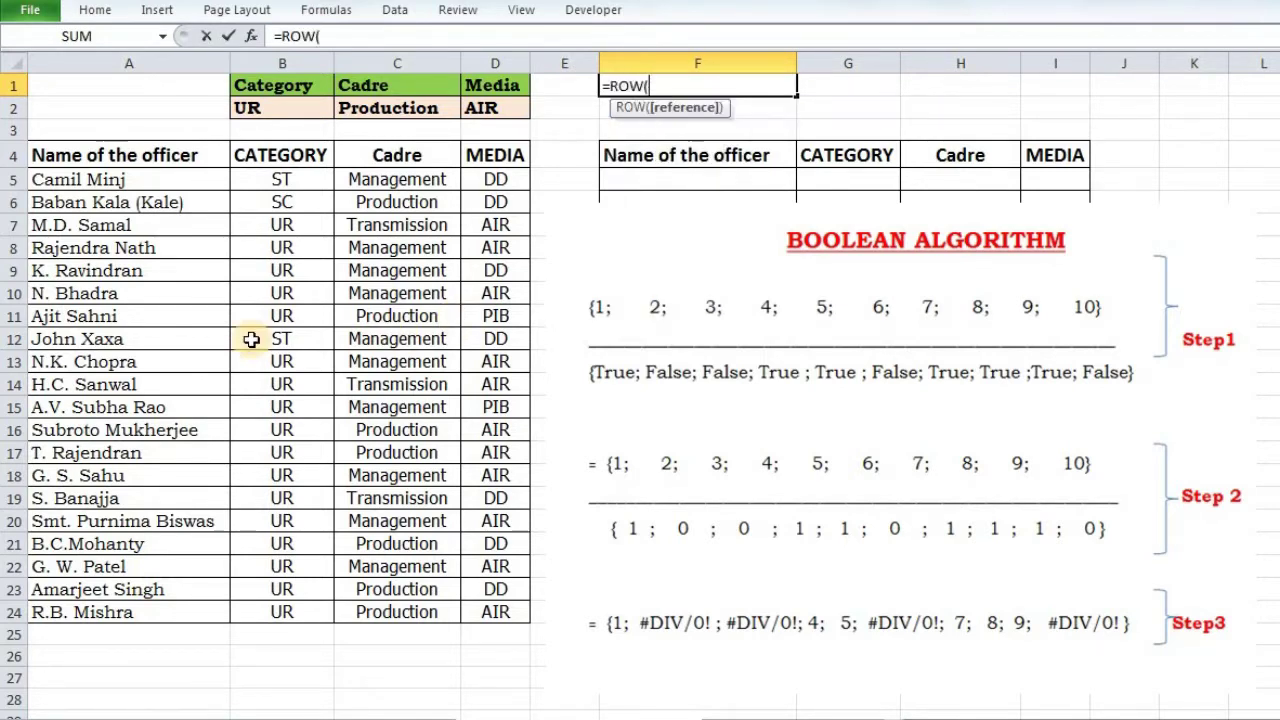
{"action": "left_click", "coordinate": [100, 178]}
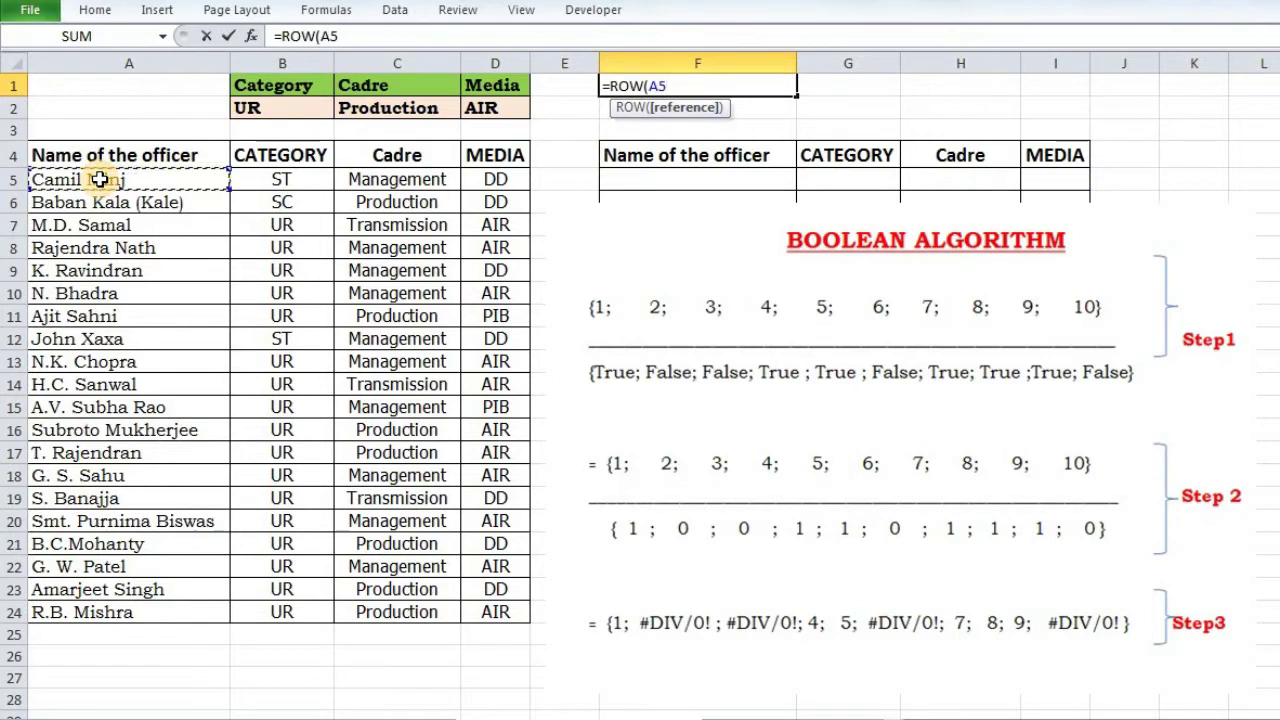
{"action": "key", "text": "ctrl+shift+Down"}
{"action": "key", "text": "F4"}
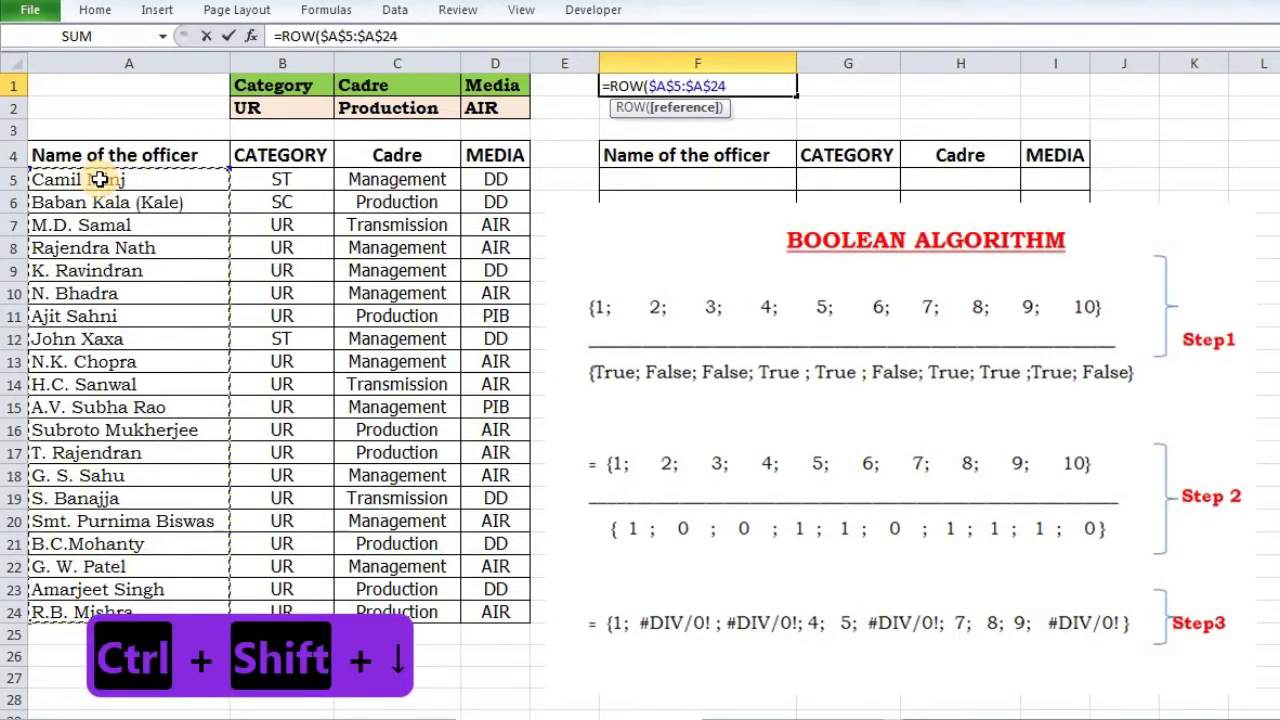
{"action": "type", "text": ")-row"}
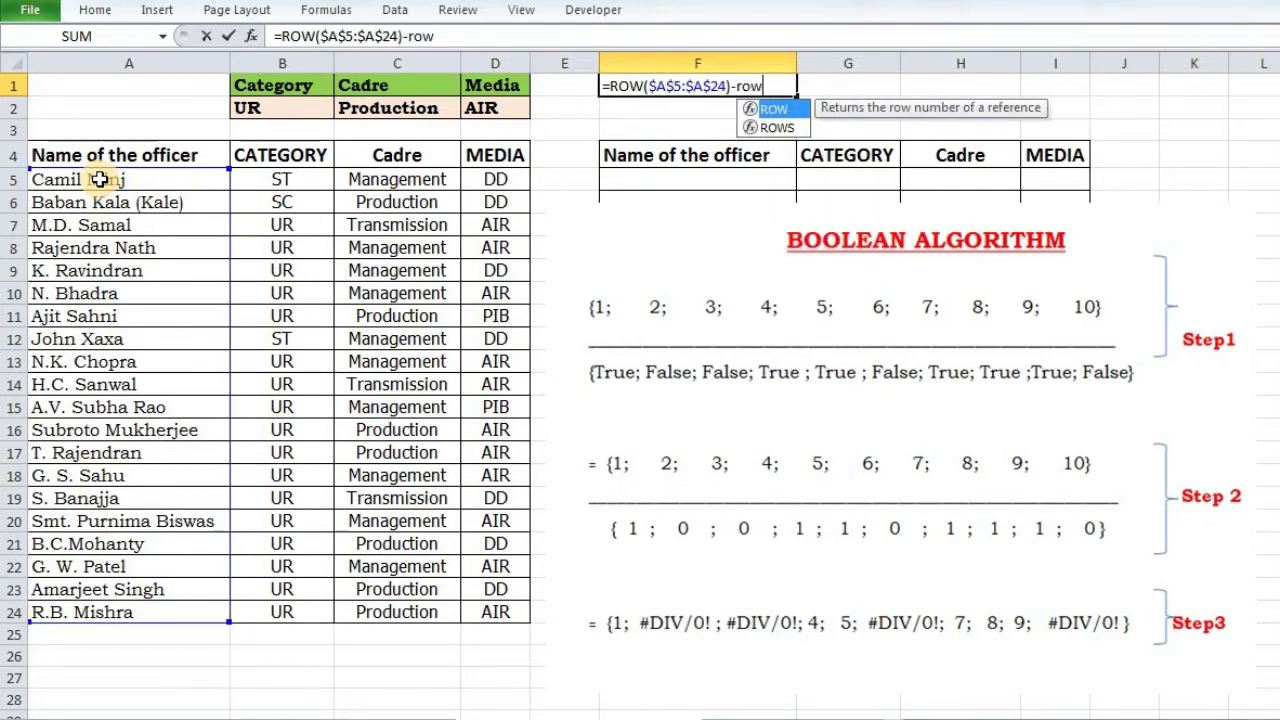
{"action": "key", "text": "Tab"}
{"action": "left_click", "coordinate": [88, 178]}
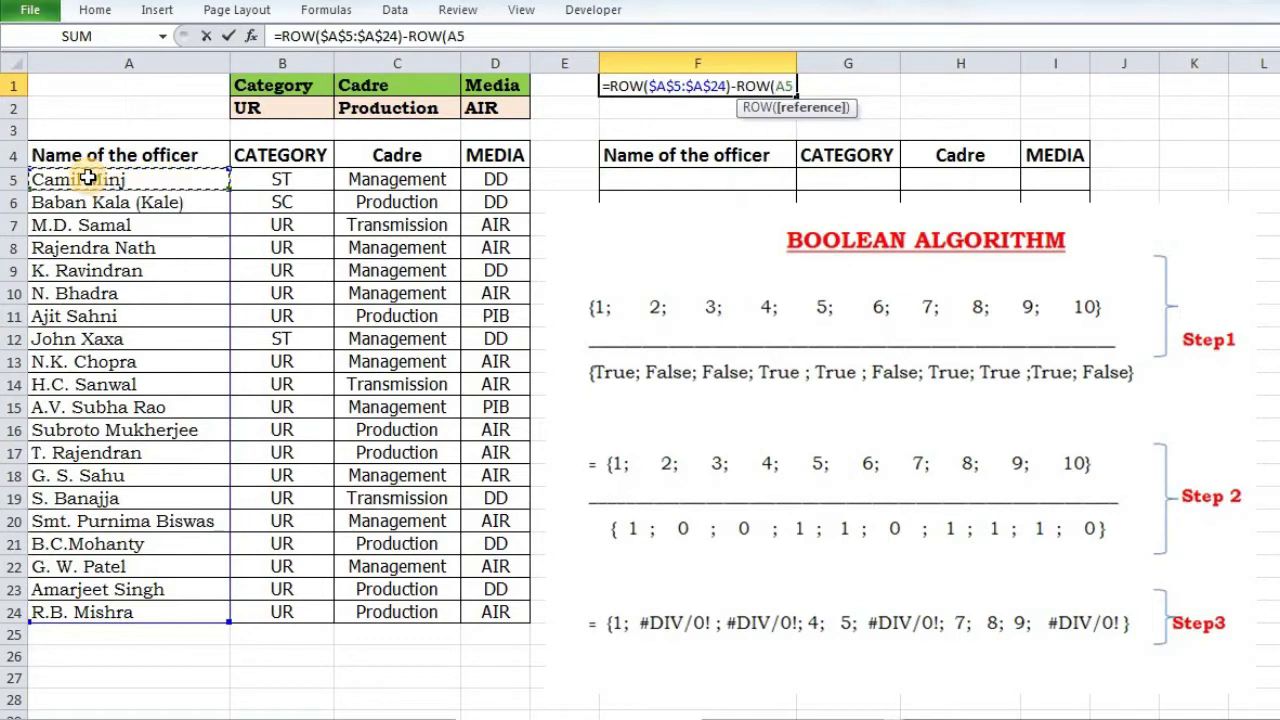
{"action": "key", "text": "F4"}
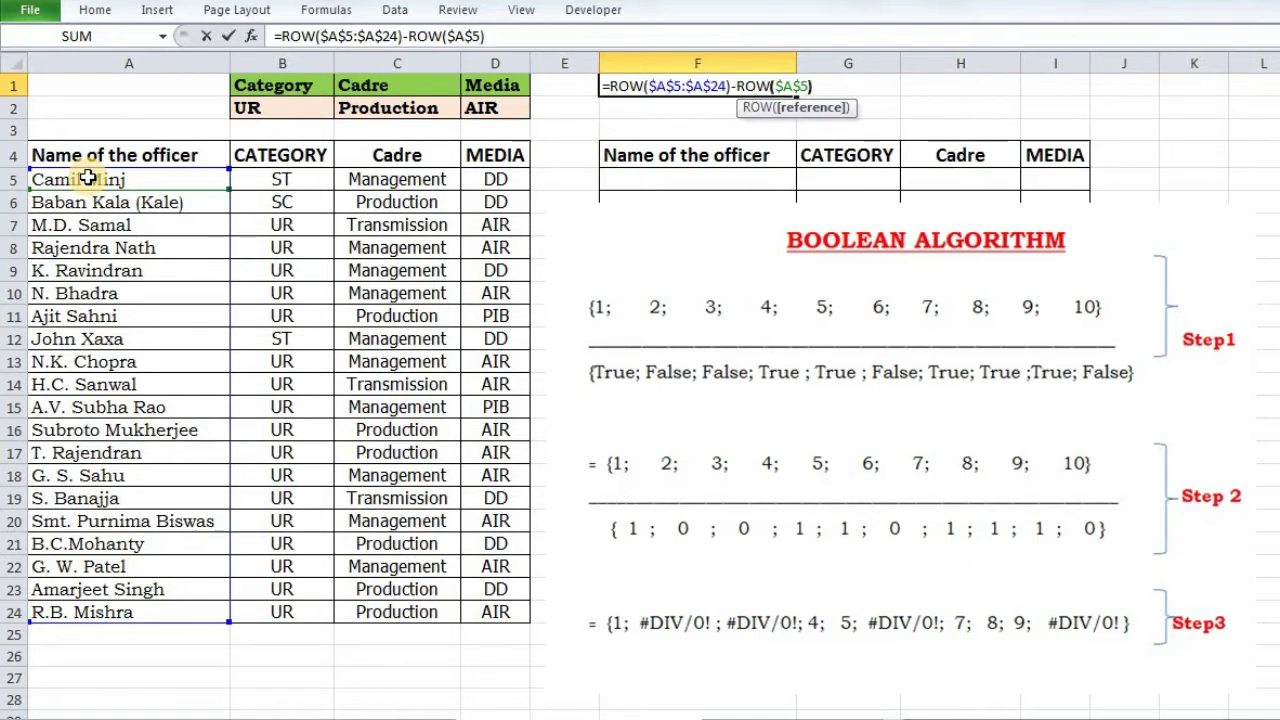
{"action": "type", "text": ")+1"}
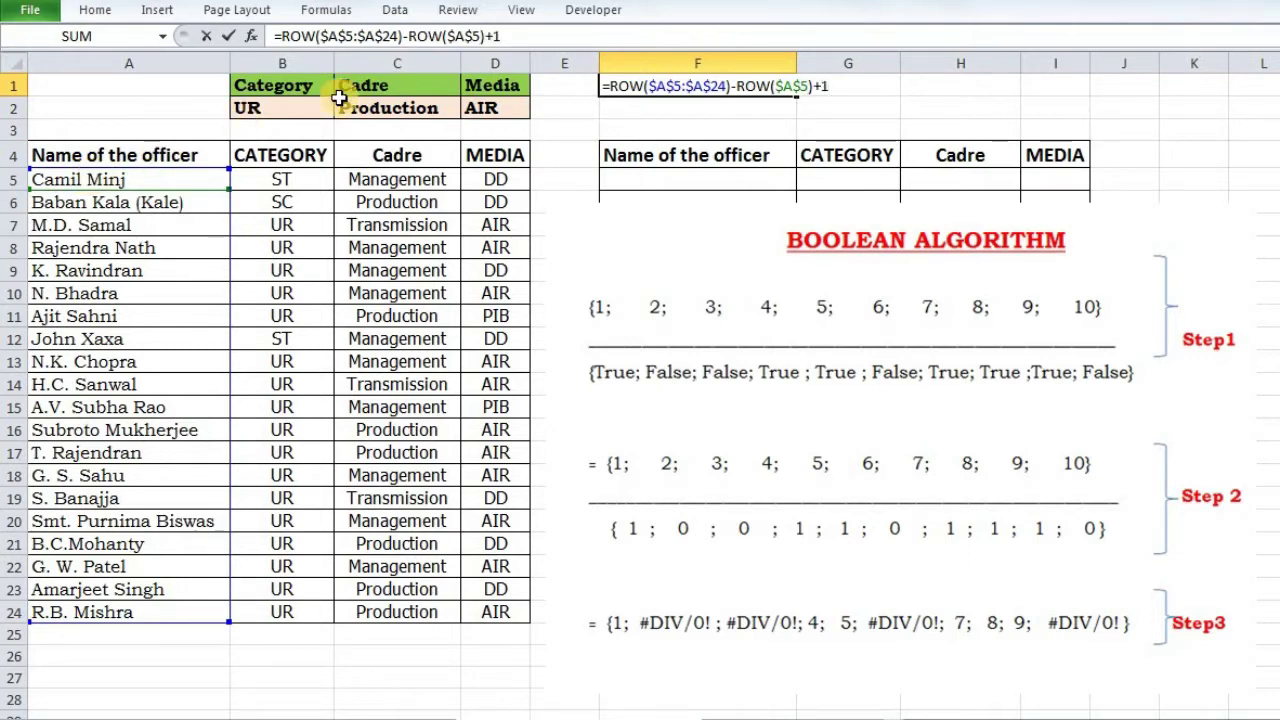
Evaluate the whole F1 formula in place to inspect its array, and restore the formula text.
{"action": "left_click_drag", "start_coordinate": [603, 86], "coordinate": [697, 107]}
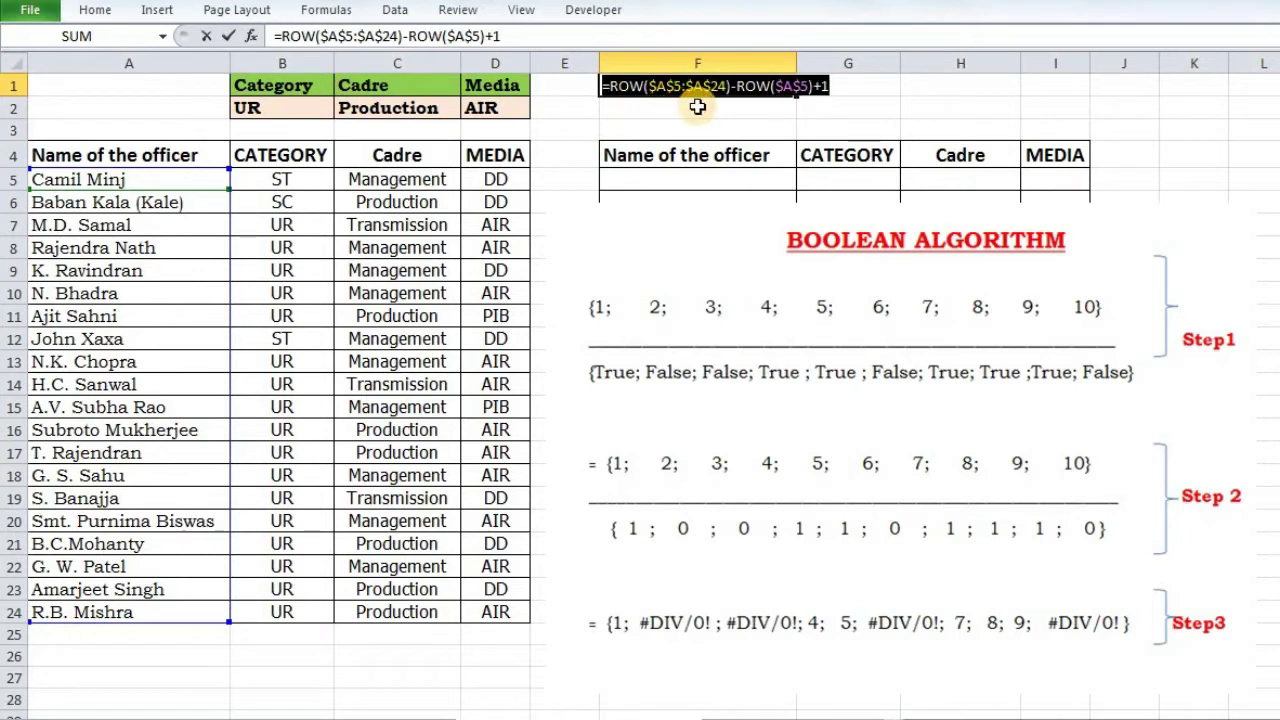
{"action": "key", "text": "F9"}
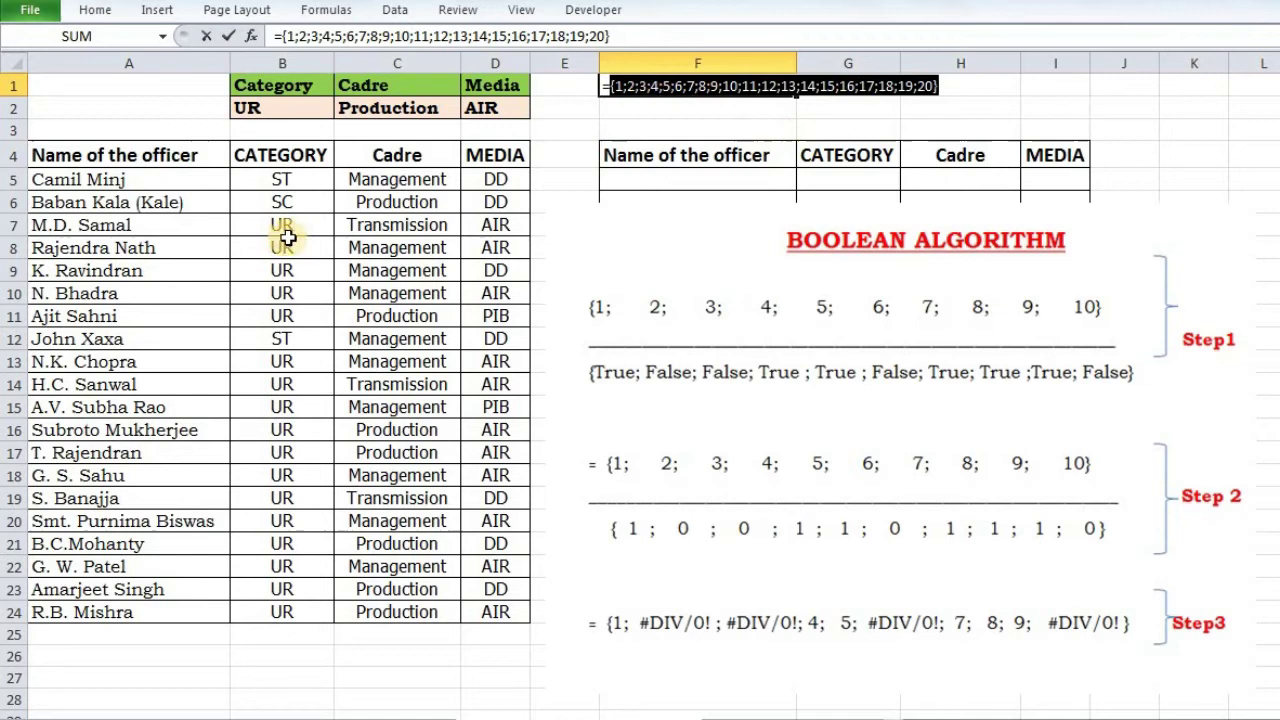
{"action": "key", "text": "ctrl+z"}
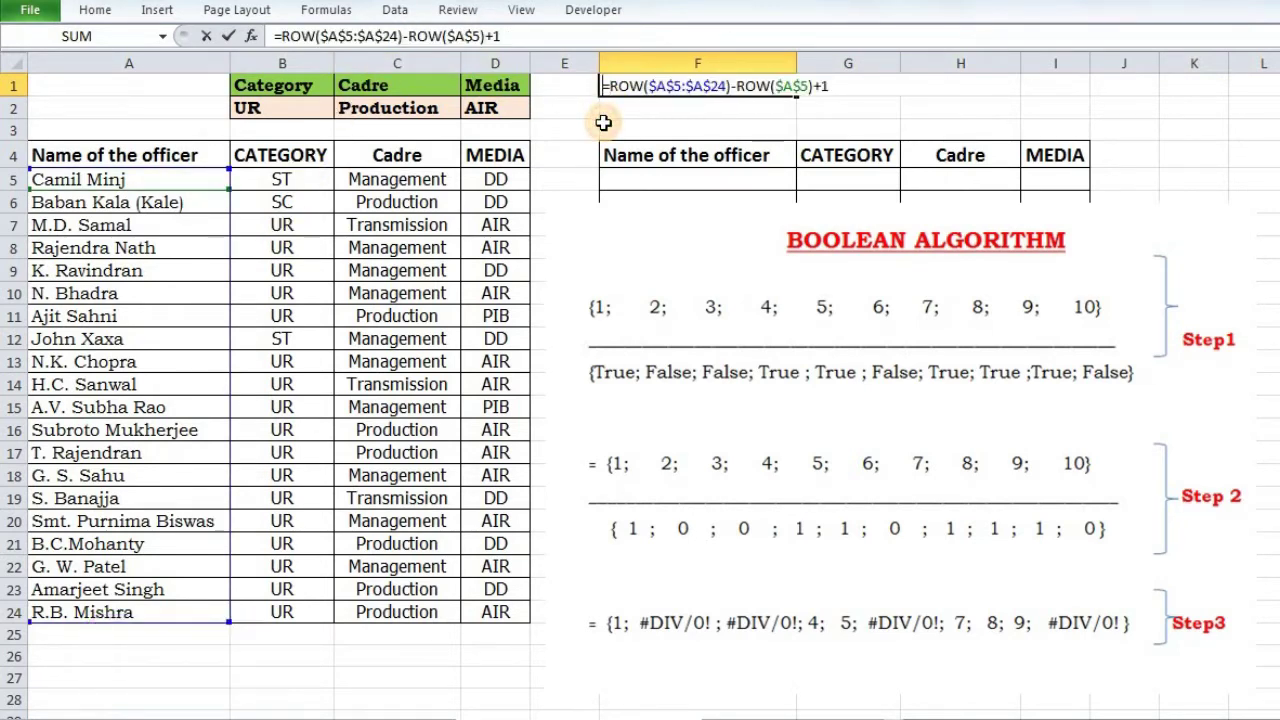
Store the F1 formula as plain text by putting an apostrophe in front of it.
{"action": "key", "text": "Home"}
{"action": "type", "text": "'"}
{"action": "key", "text": "Return"}
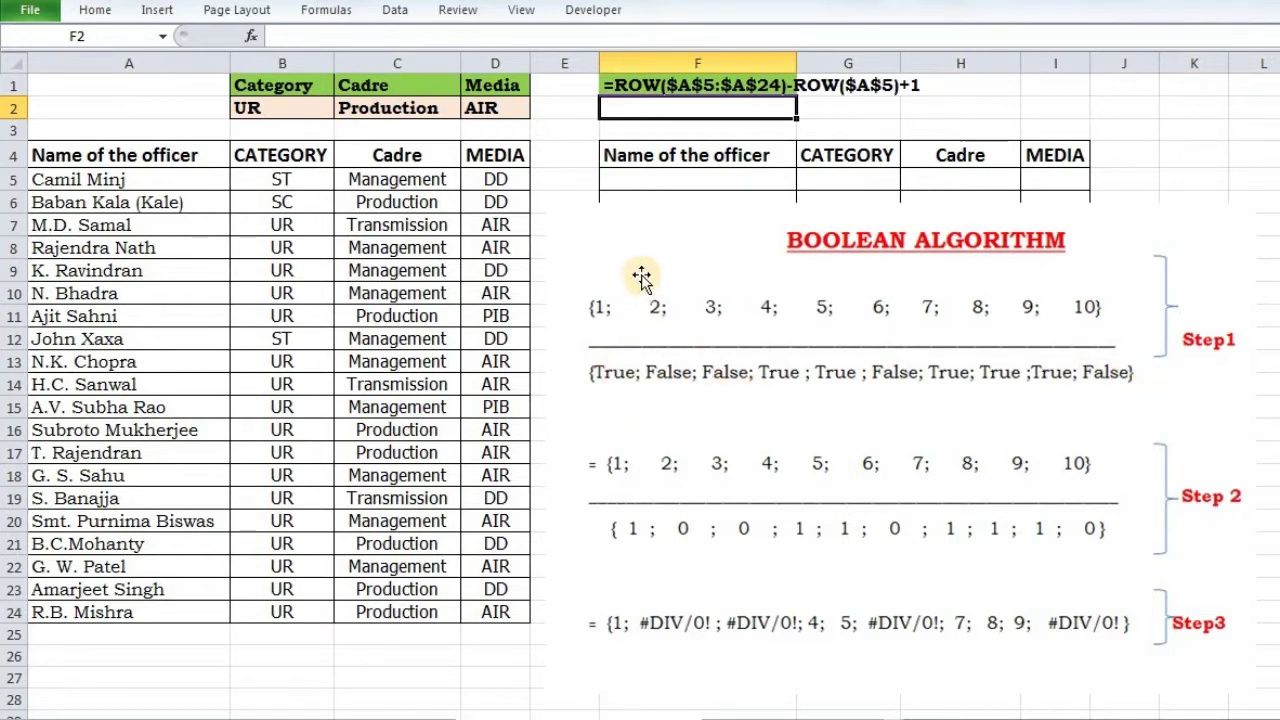
Delete the Boolean Algorithm picture covering the empty results table.
{"action": "left_click_drag", "start_coordinate": [641, 271], "coordinate": [1049, 243]}
{"action": "key", "text": "Delete"}
{"action": "left_click", "coordinate": [654, 177]}
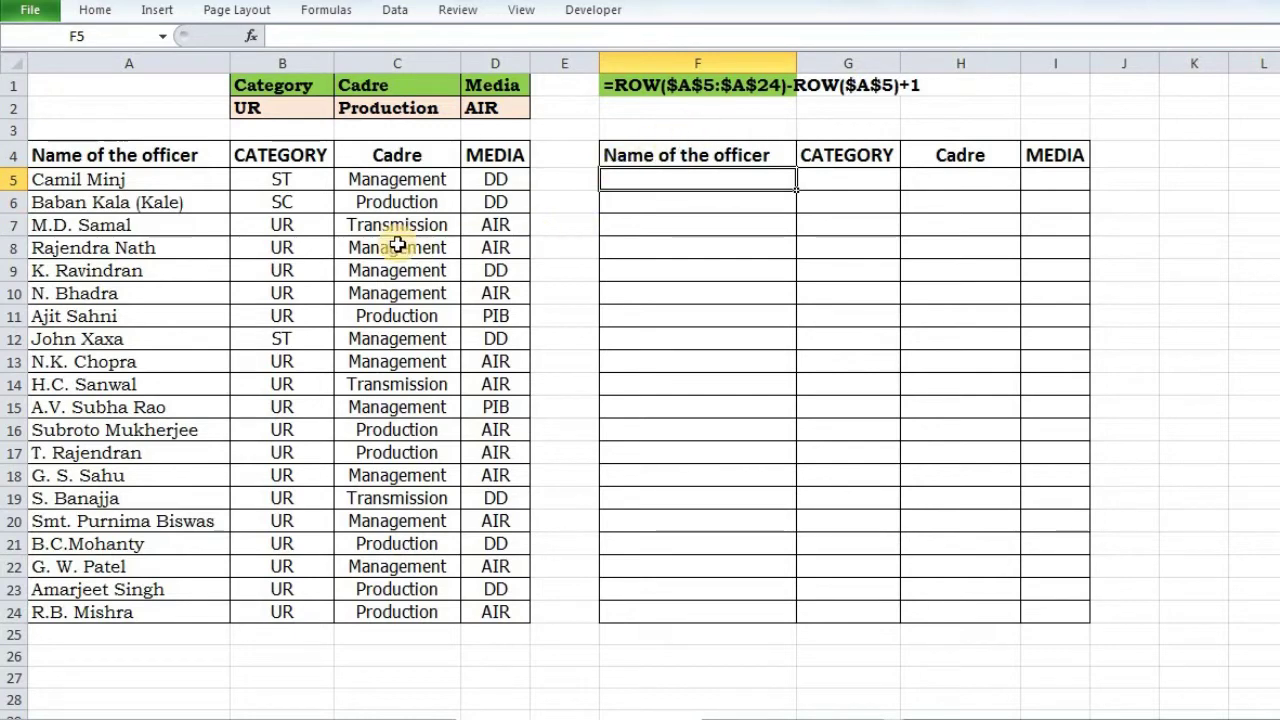
{"action": "key", "text": "ctrl+z"}
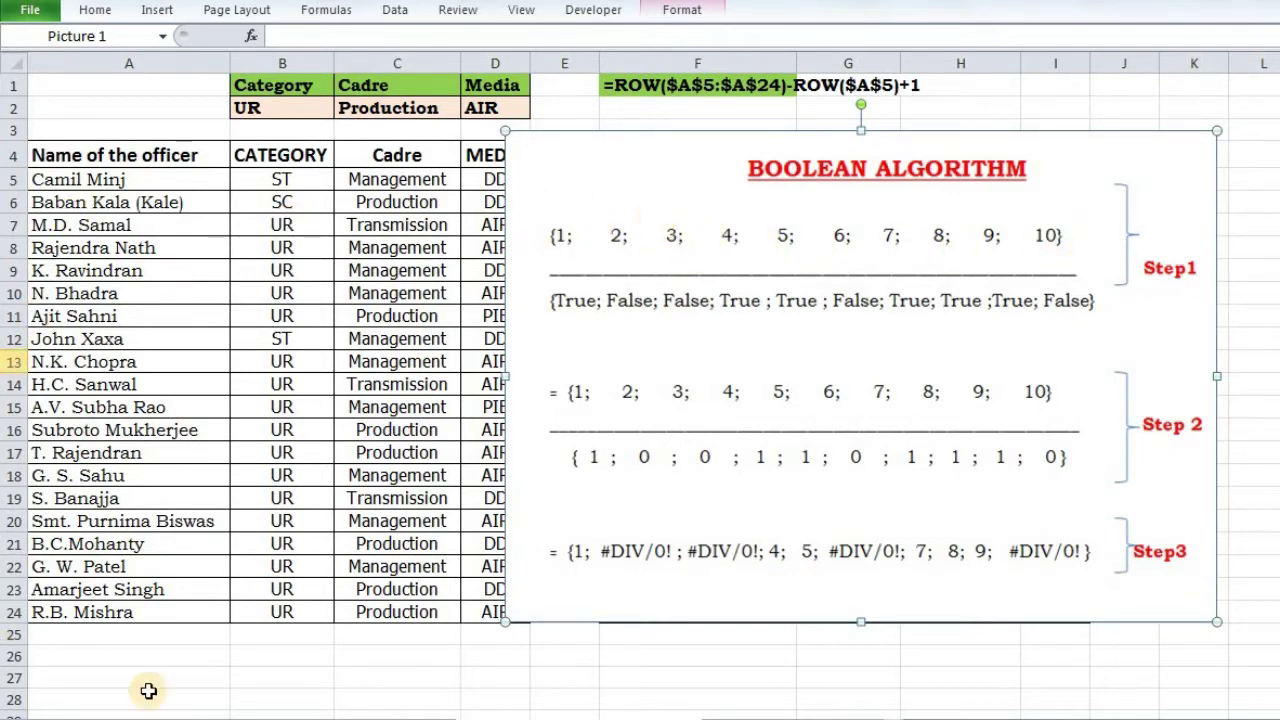
{"action": "key", "text": "Delete"}
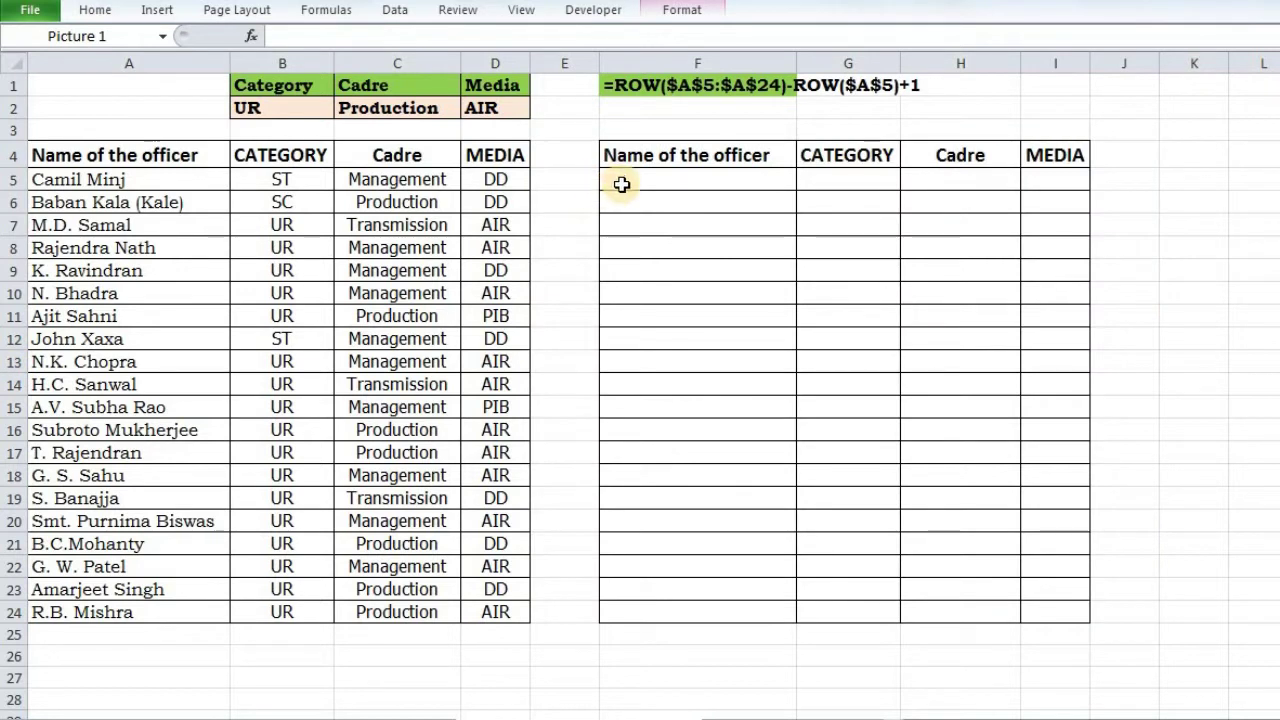
Start a formula in F5 with =ROW($A$5:$A$24), using an absolute reference to the officer names.
{"action": "left_click", "coordinate": [621, 183]}
{"action": "type", "text": "="}
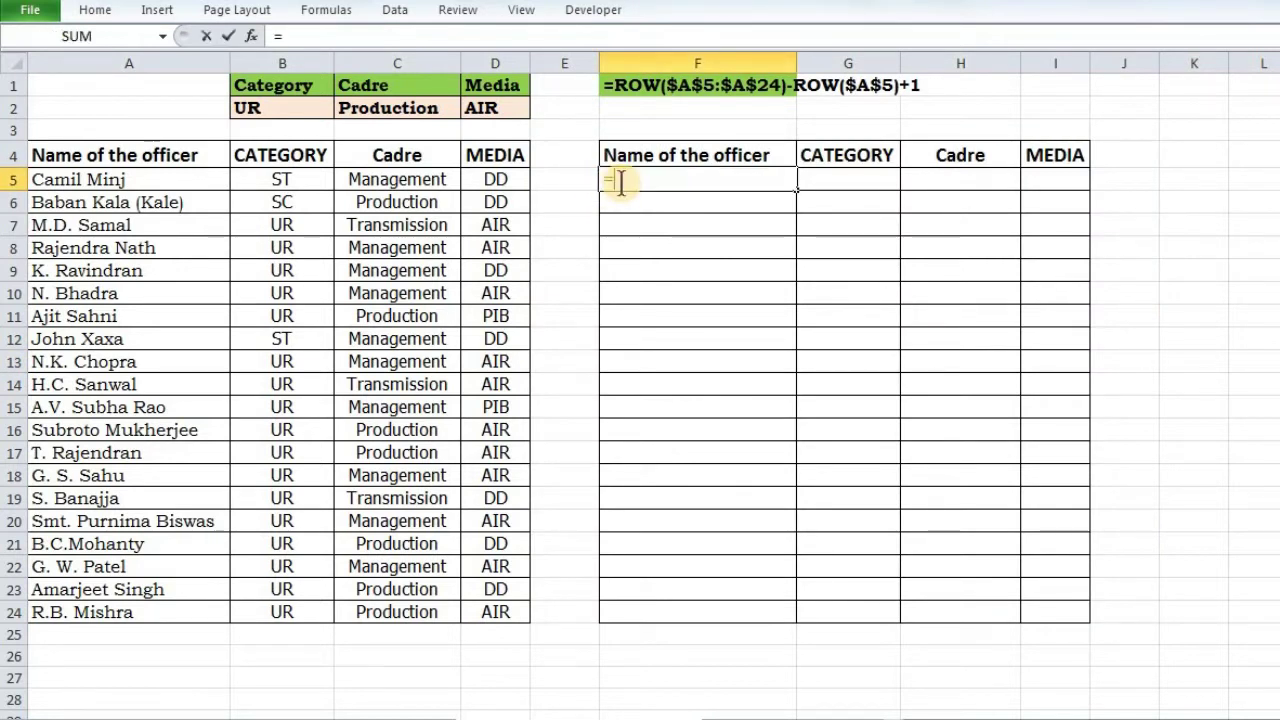
{"action": "type", "text": "row"}
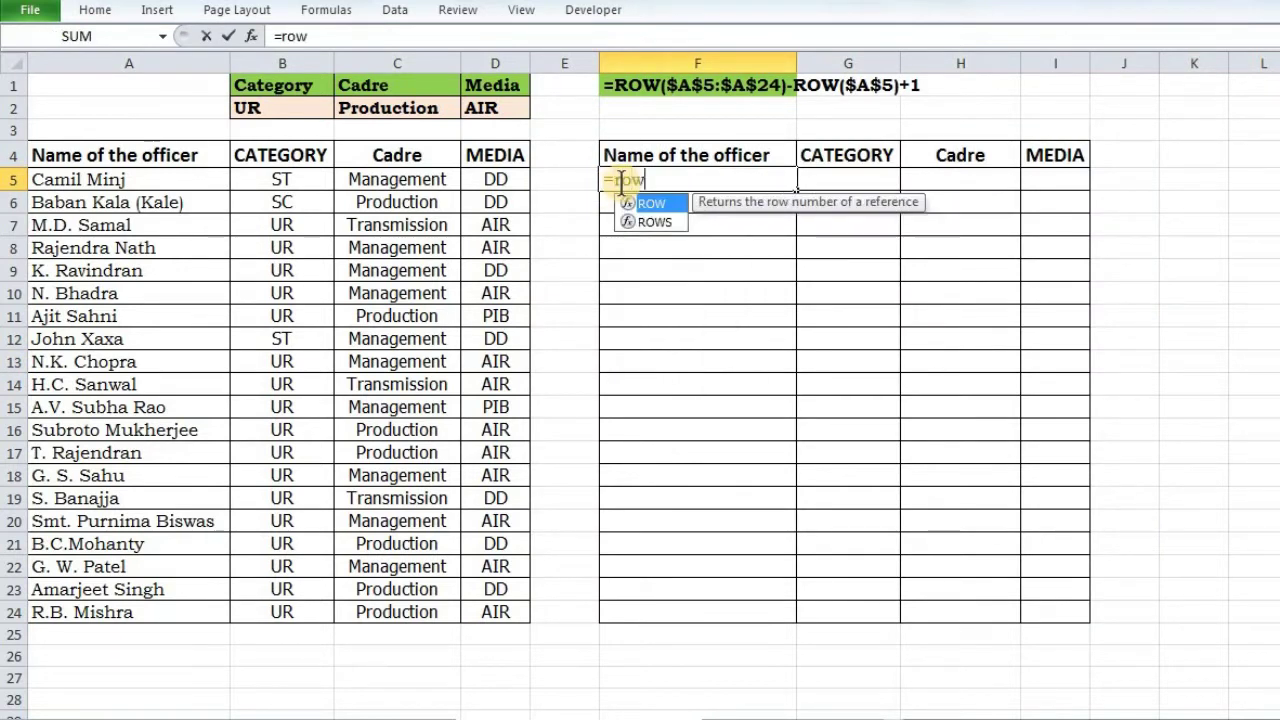
{"action": "key", "text": "Tab"}
{"action": "left_click", "coordinate": [193, 175]}
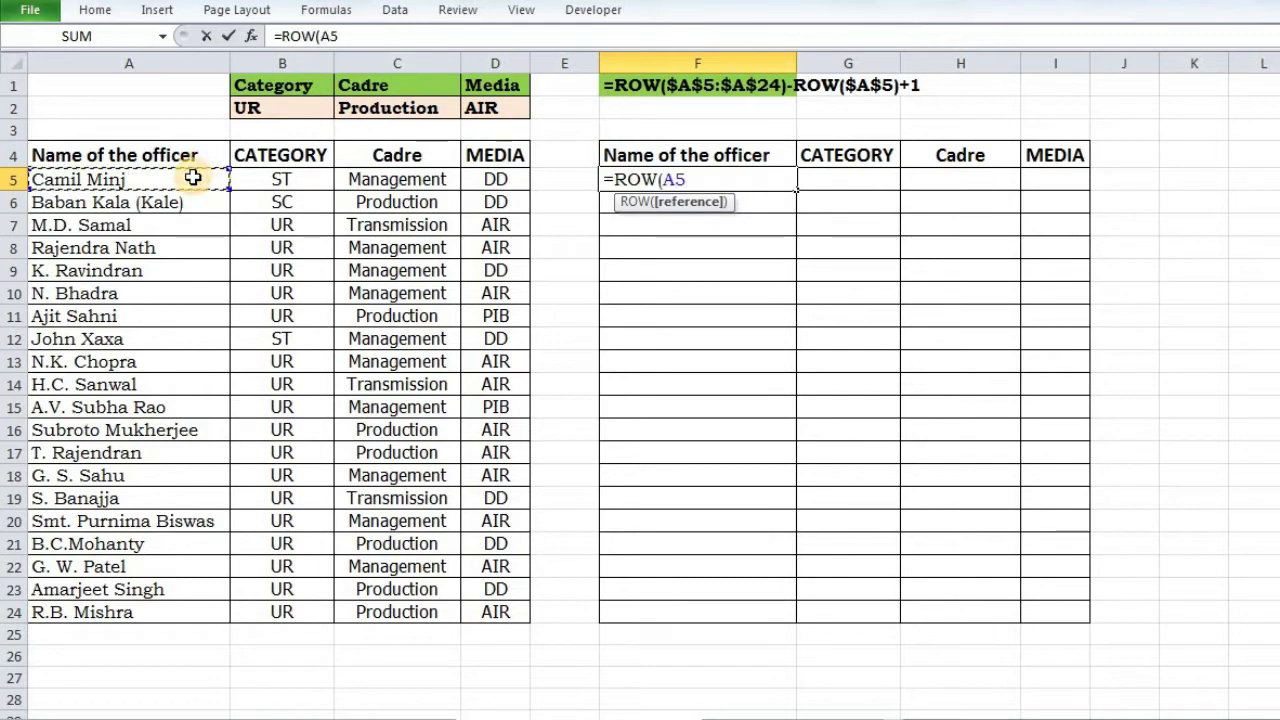
{"action": "key", "text": "ctrl+shift+Down"}
{"action": "key", "text": "F4"}
{"action": "type", "text": ")"}
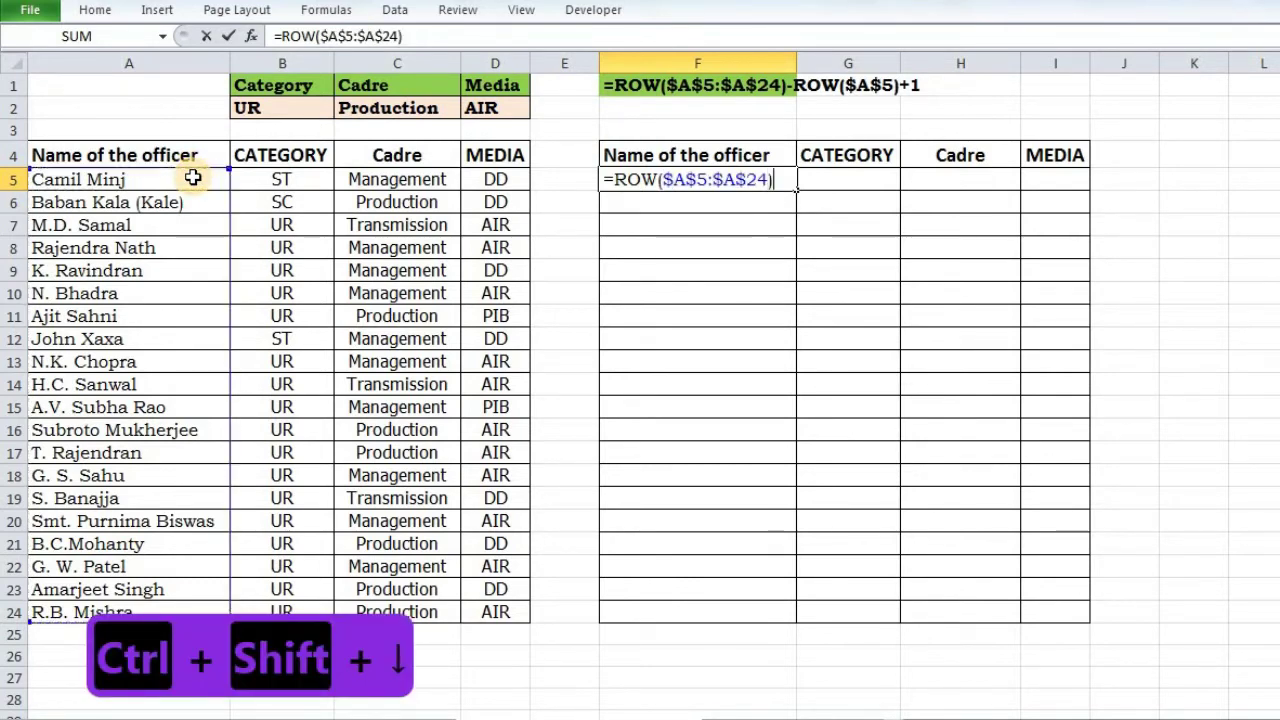
Extend the F5 formula with -ROW($A$5)+1 so the row numbering starts at one.
{"action": "type", "text": "-row"}
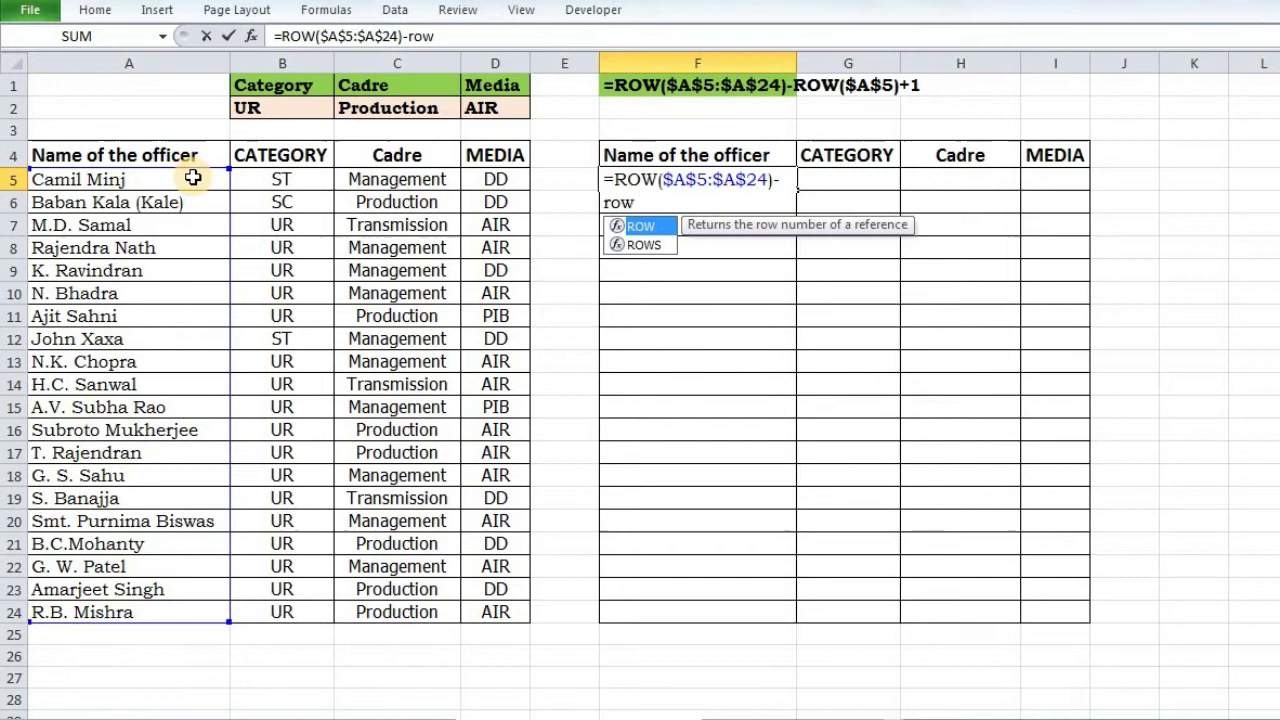
{"action": "key", "text": "Tab"}
{"action": "left_click", "coordinate": [89, 184]}
{"action": "key", "text": "F4"}
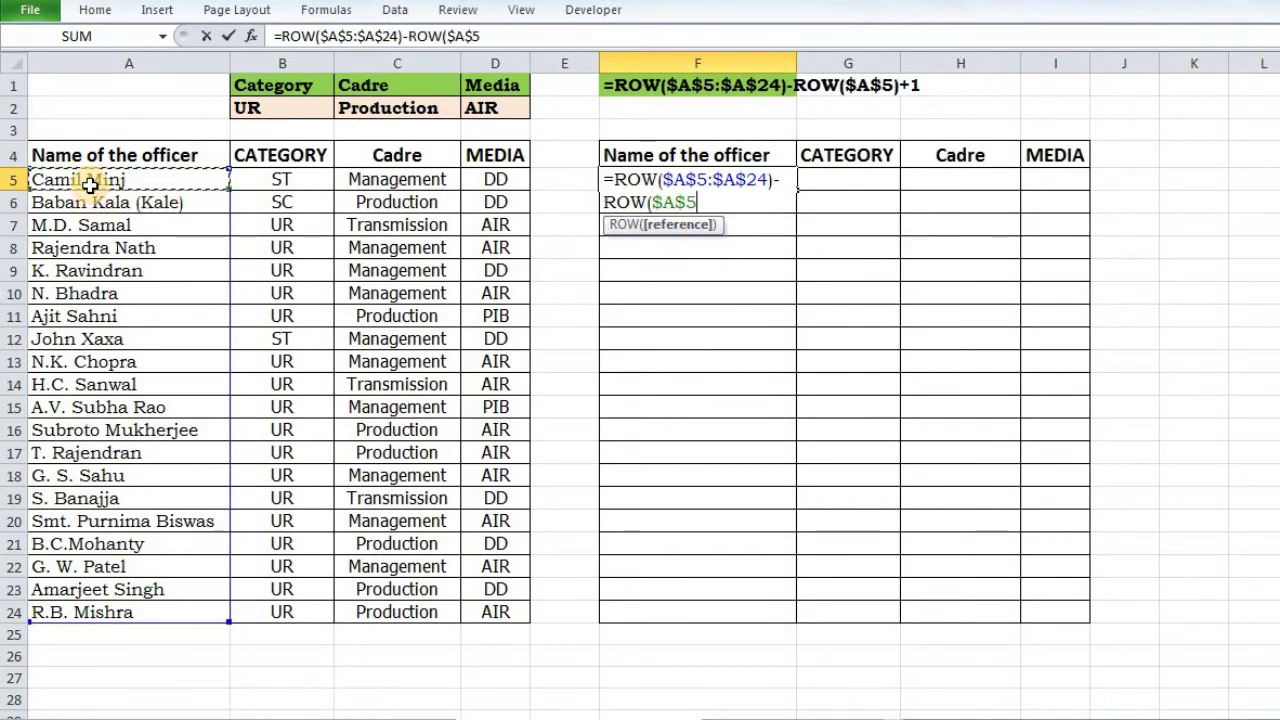
{"action": "type", "text": ")+1"}
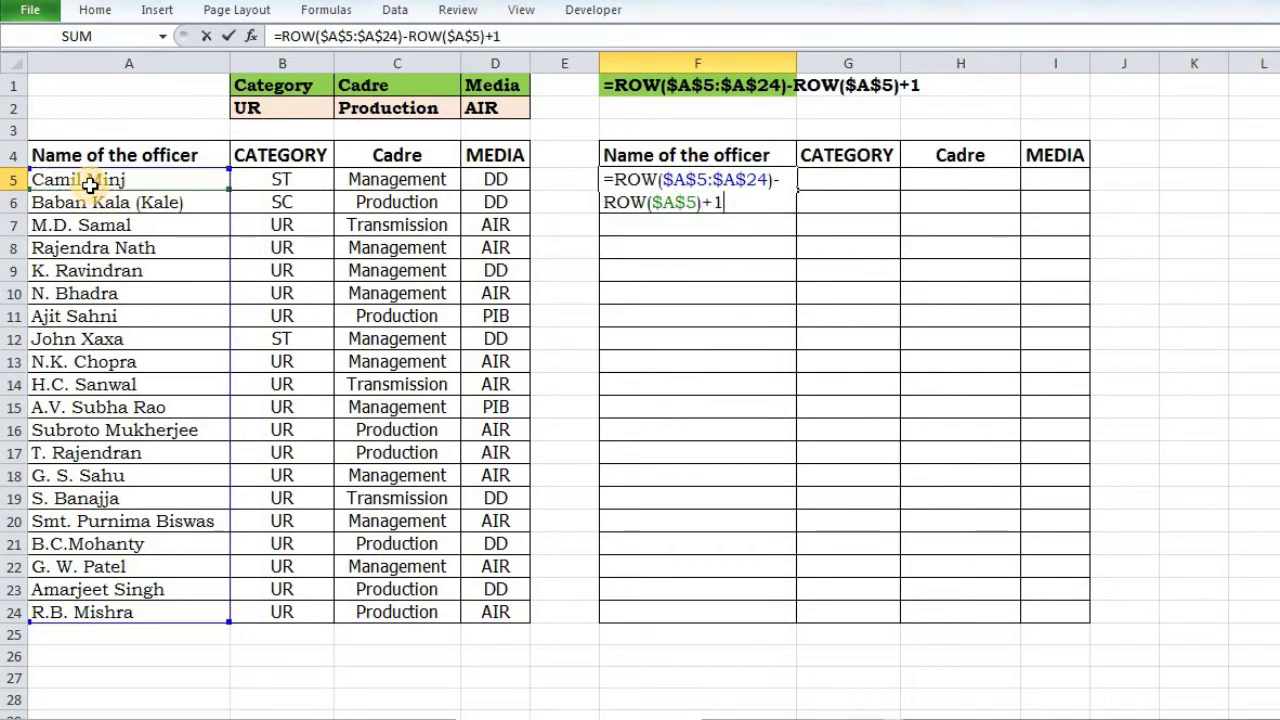
Evaluate the F5 row-number expression in place to inspect its array, and restore the formula text.
{"action": "left_click_drag", "start_coordinate": [603, 180], "coordinate": [728, 231]}
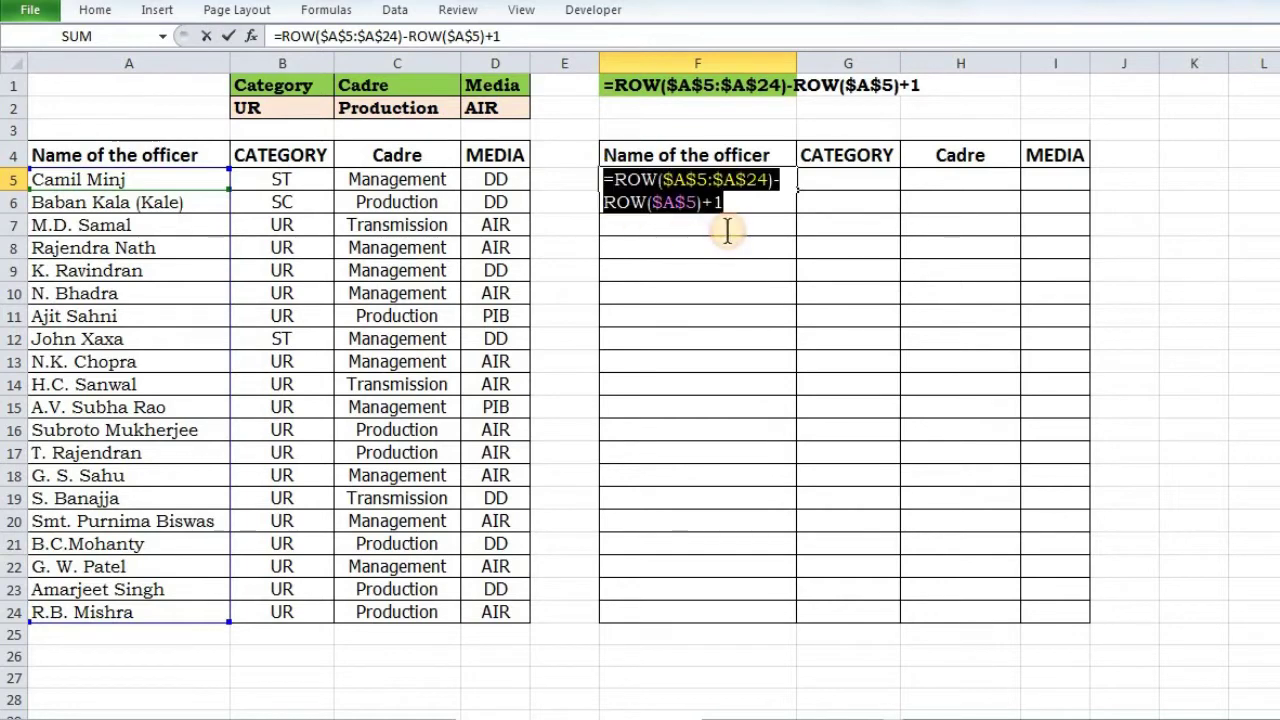
{"action": "key", "text": "F9"}
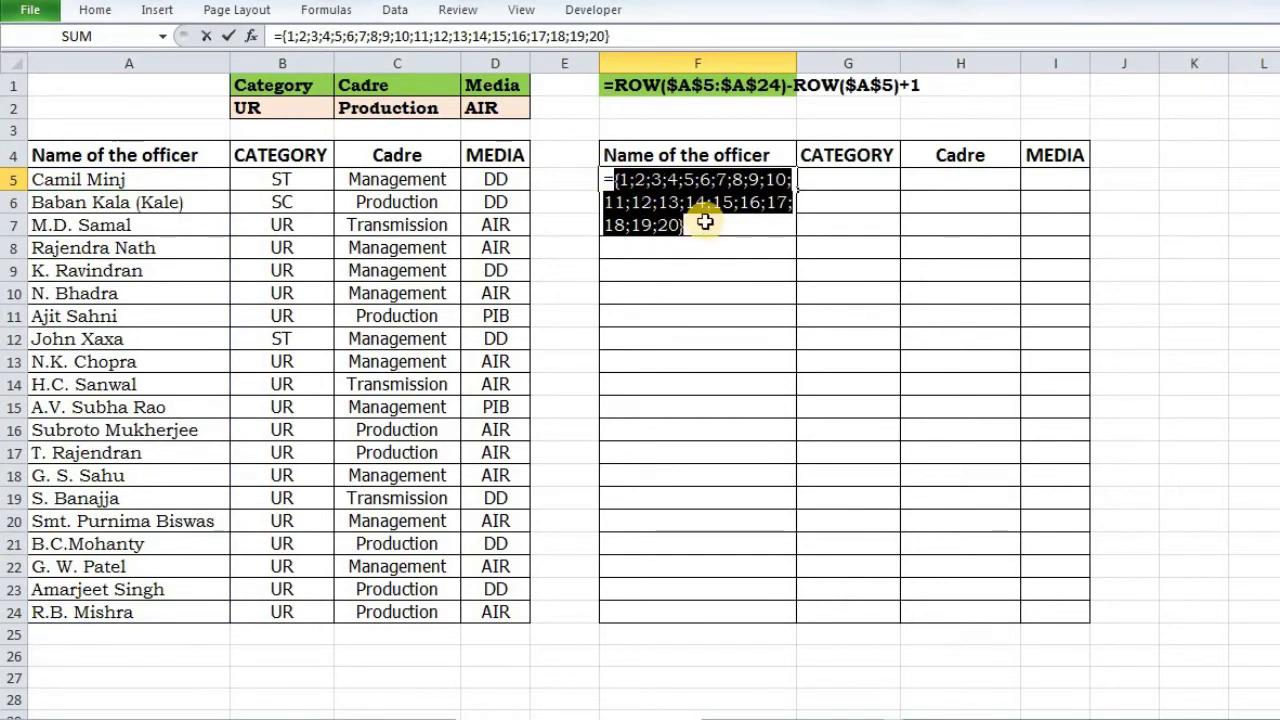
{"action": "key", "text": "ctrl+z"}
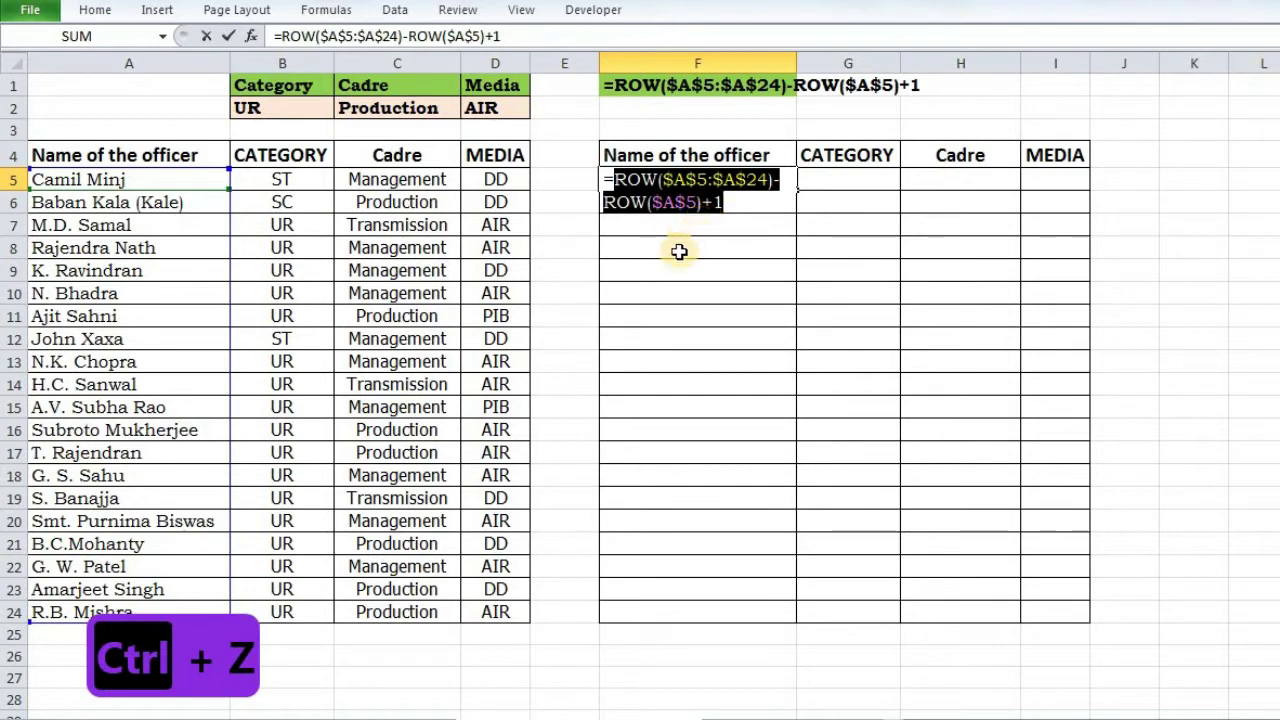
Enclose the F5 row-number expression in parentheses and append a division operator.
{"action": "left_click", "coordinate": [612, 182]}
{"action": "type", "text": "("}
{"action": "key", "text": "End"}
{"action": "type", "text": ")/"}
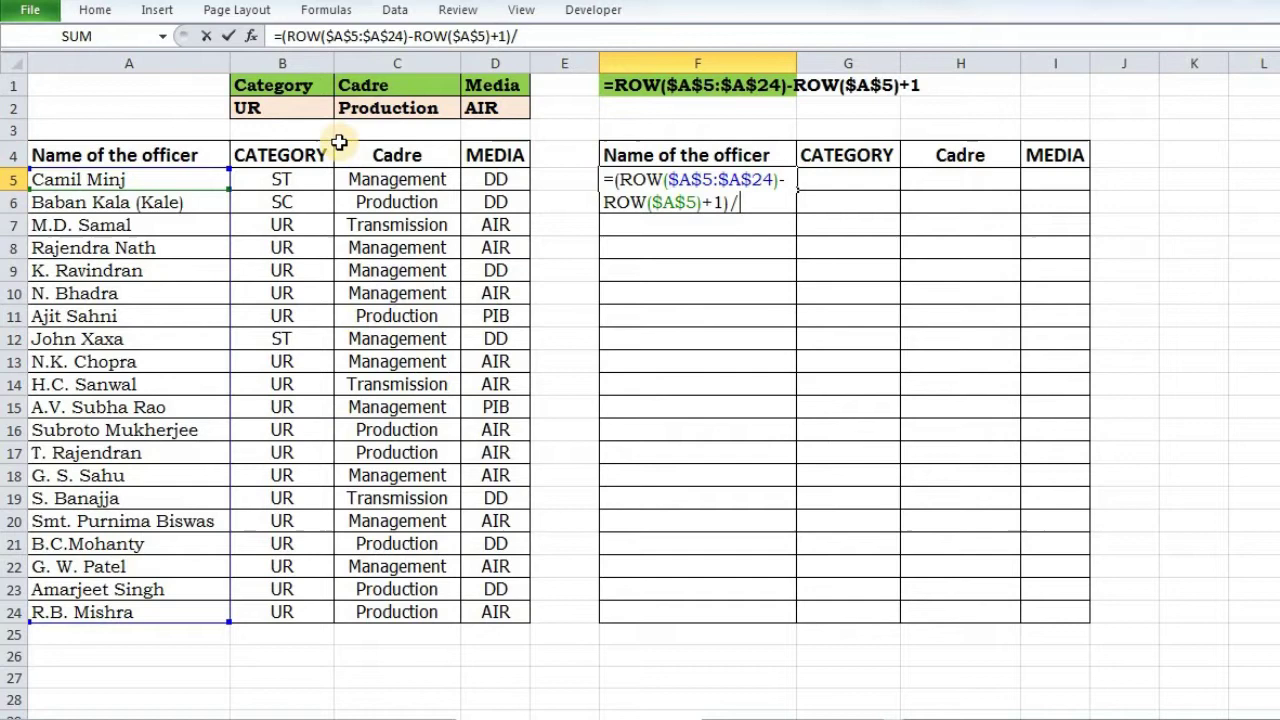
Add the category test ($B$2=$B$5:$B$24) as the divisor in the F5 formula.
{"action": "type", "text": "("}
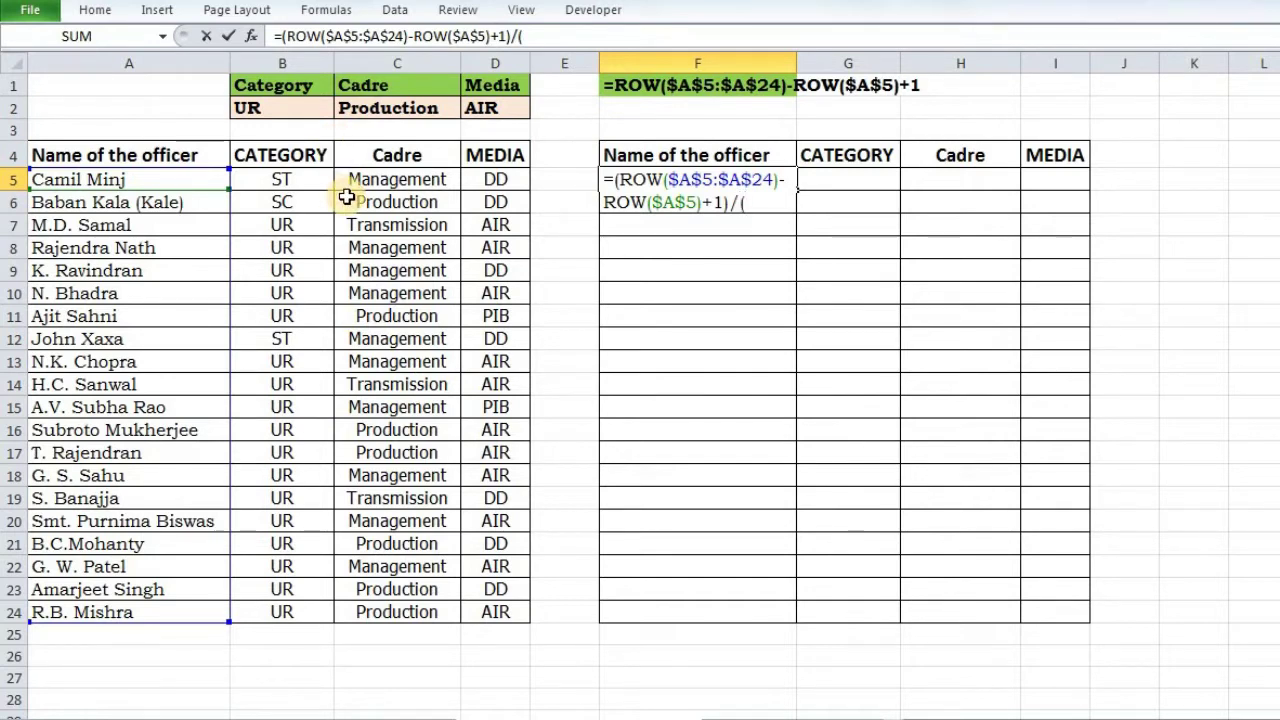
{"action": "left_click", "coordinate": [315, 107]}
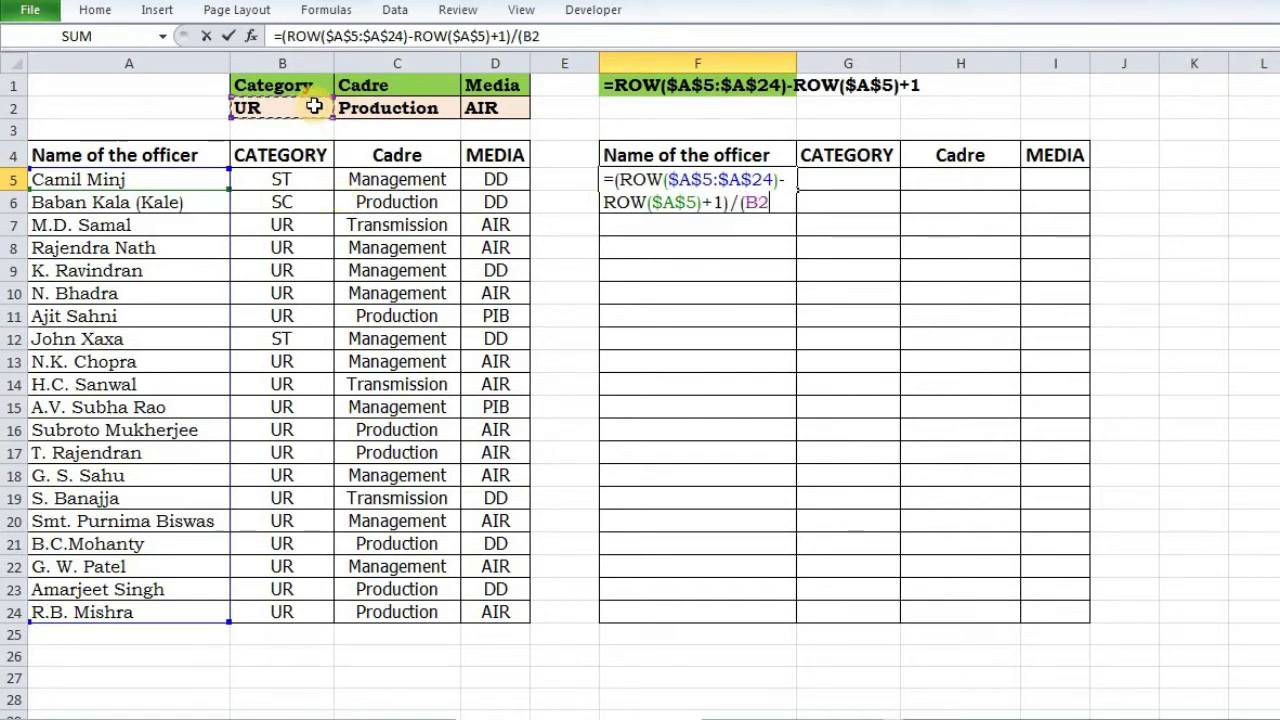
{"action": "key", "text": "F4"}
{"action": "type", "text": "="}
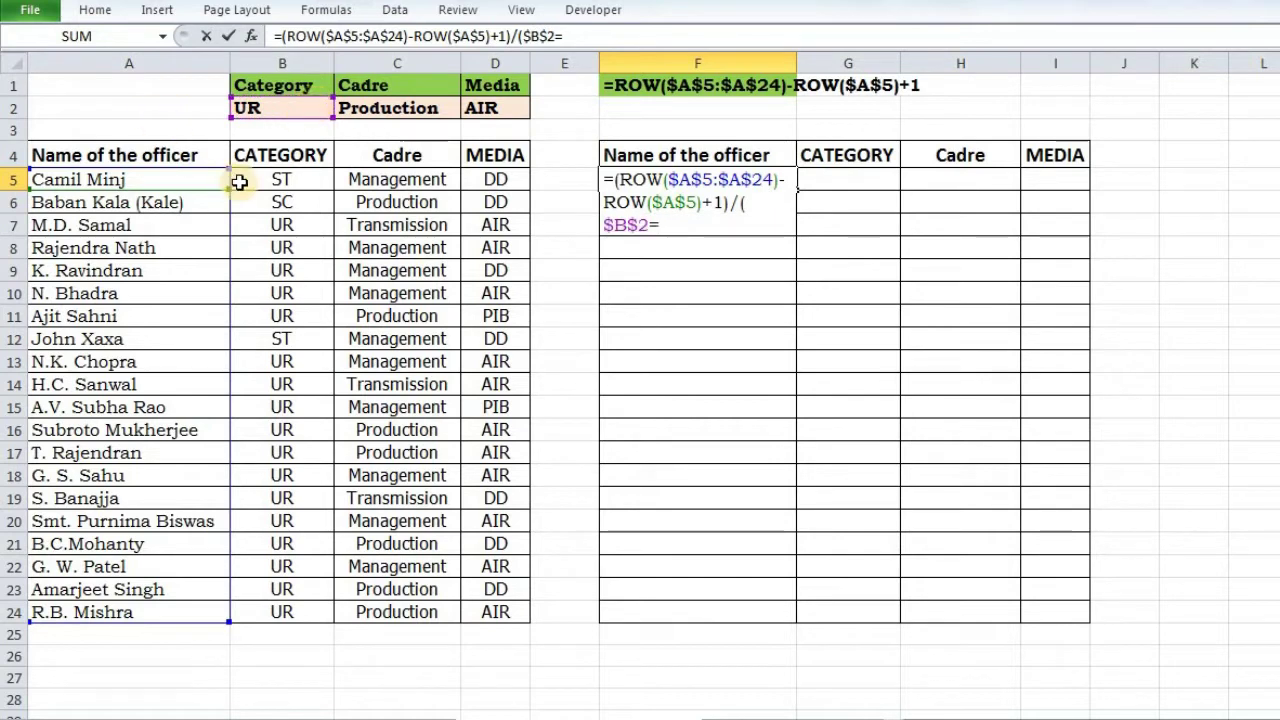
{"action": "left_click", "coordinate": [252, 177]}
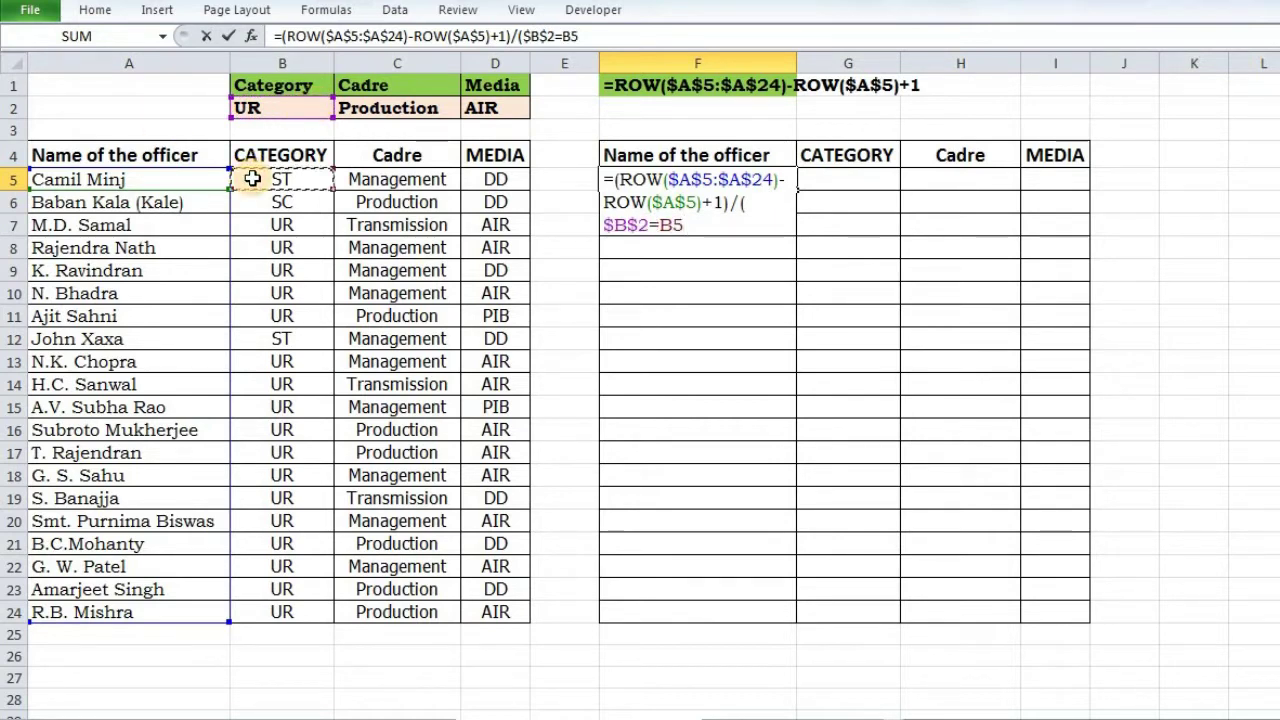
{"action": "key", "text": "ctrl+shift+Down"}
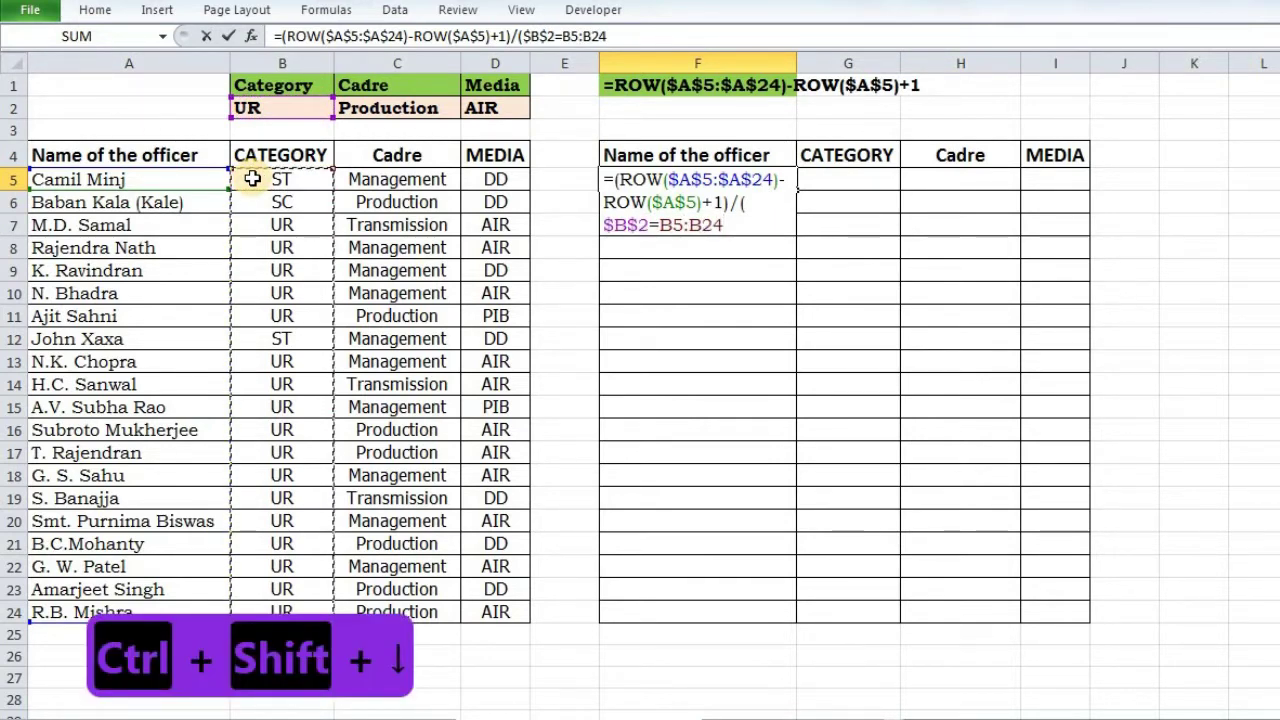
{"action": "key", "text": "F4"}
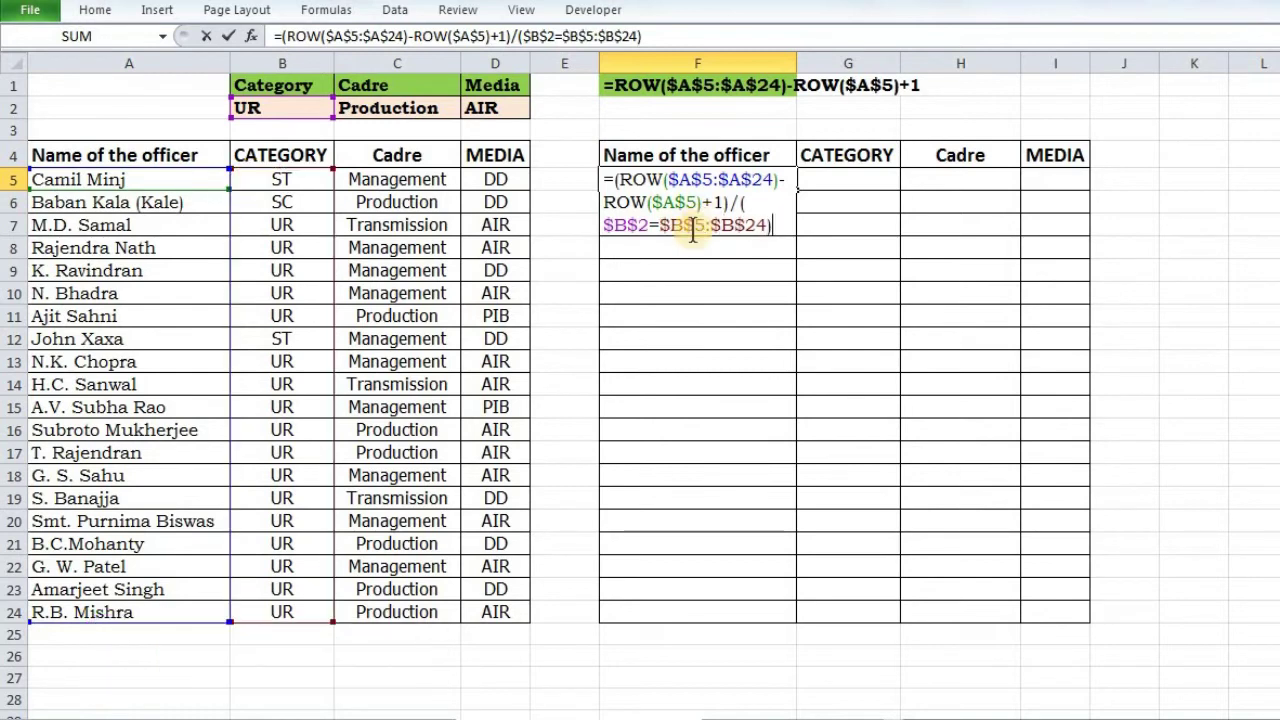
{"action": "type", "text": ")"}
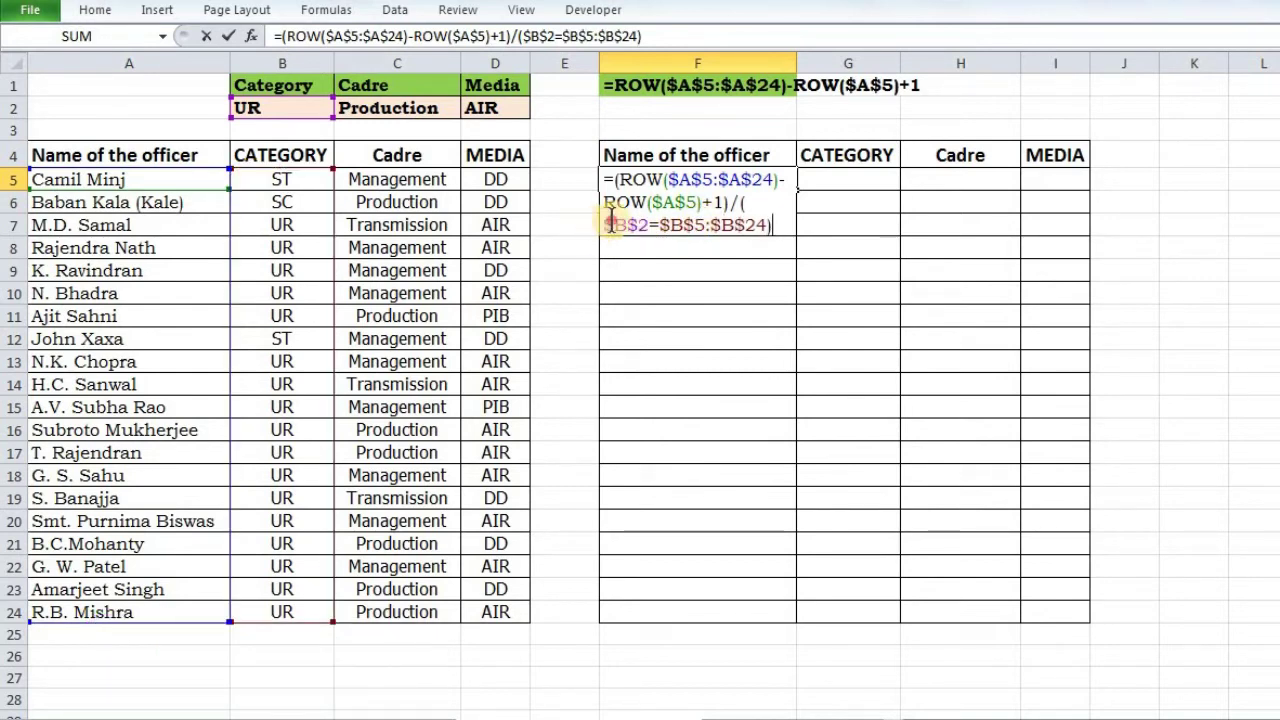
Evaluate the category test in the F5 formula in place, restore its text, and enter it as an array formula.
{"action": "left_click_drag", "start_coordinate": [603, 227], "coordinate": [754, 243]}
{"action": "key", "text": "F9"}
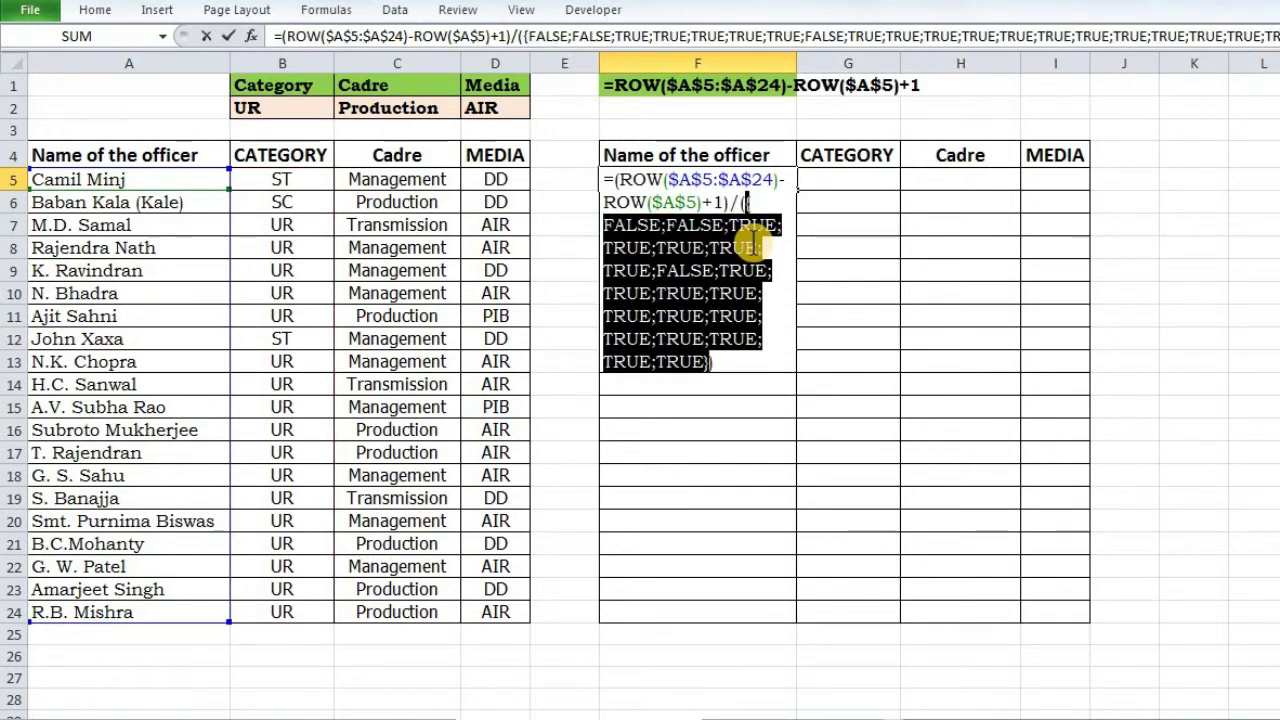
{"action": "key", "text": "ctrl+z"}
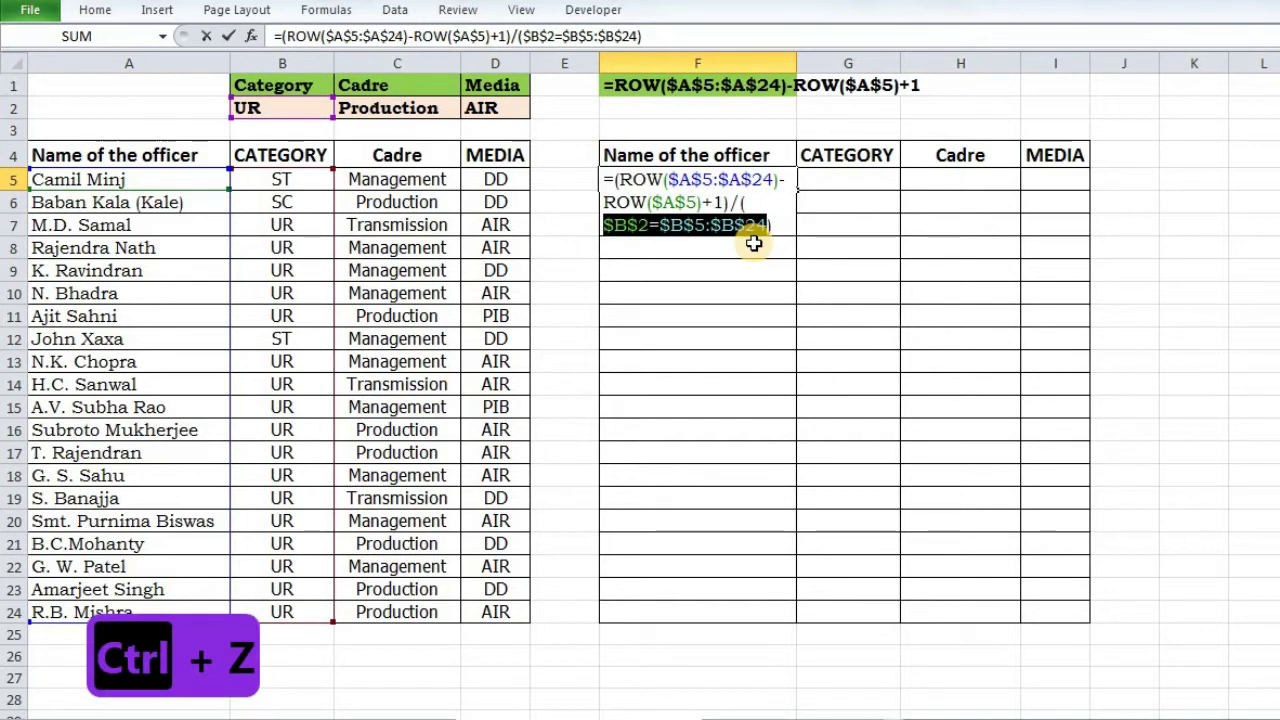
{"action": "key", "text": "ctrl+shift+Return"}
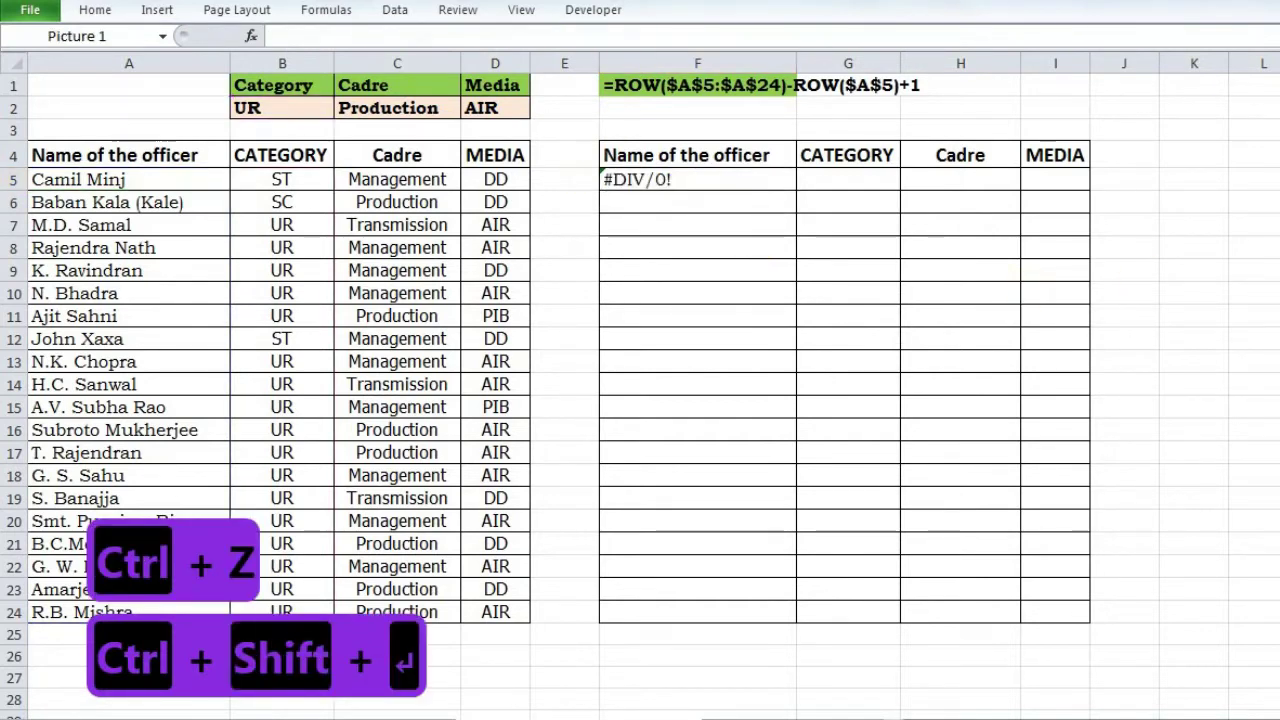
Bring the BOOLEAN ALGORITHM picture over the sheet to study its three steps, and move it back off the sheet.
{"action": "left_click_drag", "start_coordinate": [614, 262], "coordinate": [571, 366]}
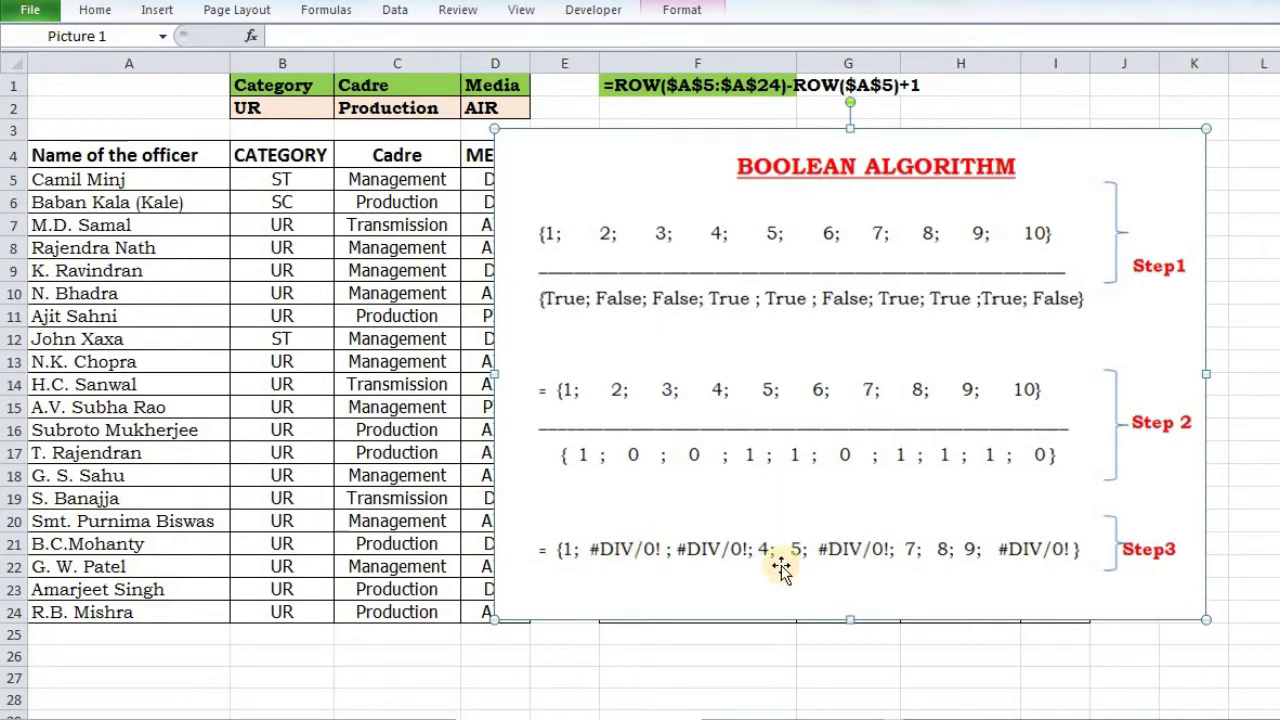
{"action": "left_click_drag", "start_coordinate": [651, 206], "coordinate": [1279, 216]}
Evaluate the whole F5 formula with the category divisor in place to inspect its array, and restore the formula text.
{"action": "double_click", "coordinate": [640, 180]}
{"action": "left_click_drag", "start_coordinate": [604, 180], "coordinate": [785, 235]}
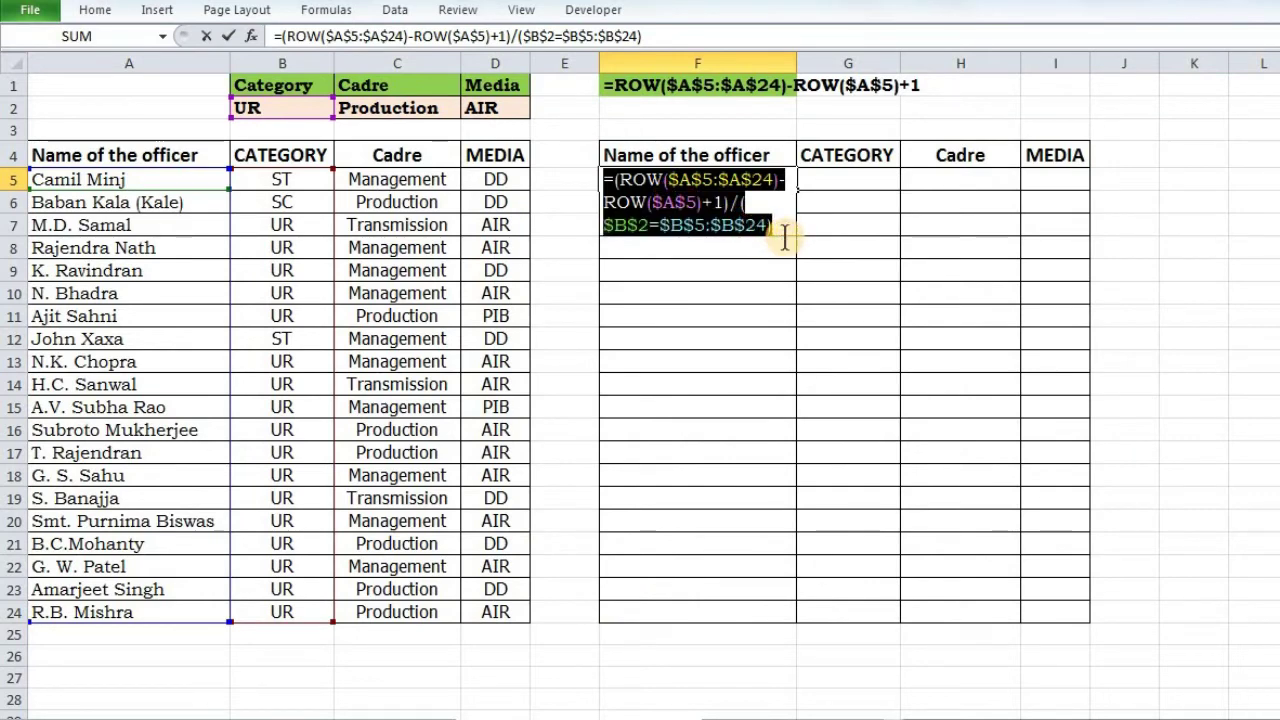
{"action": "key", "text": "F9"}
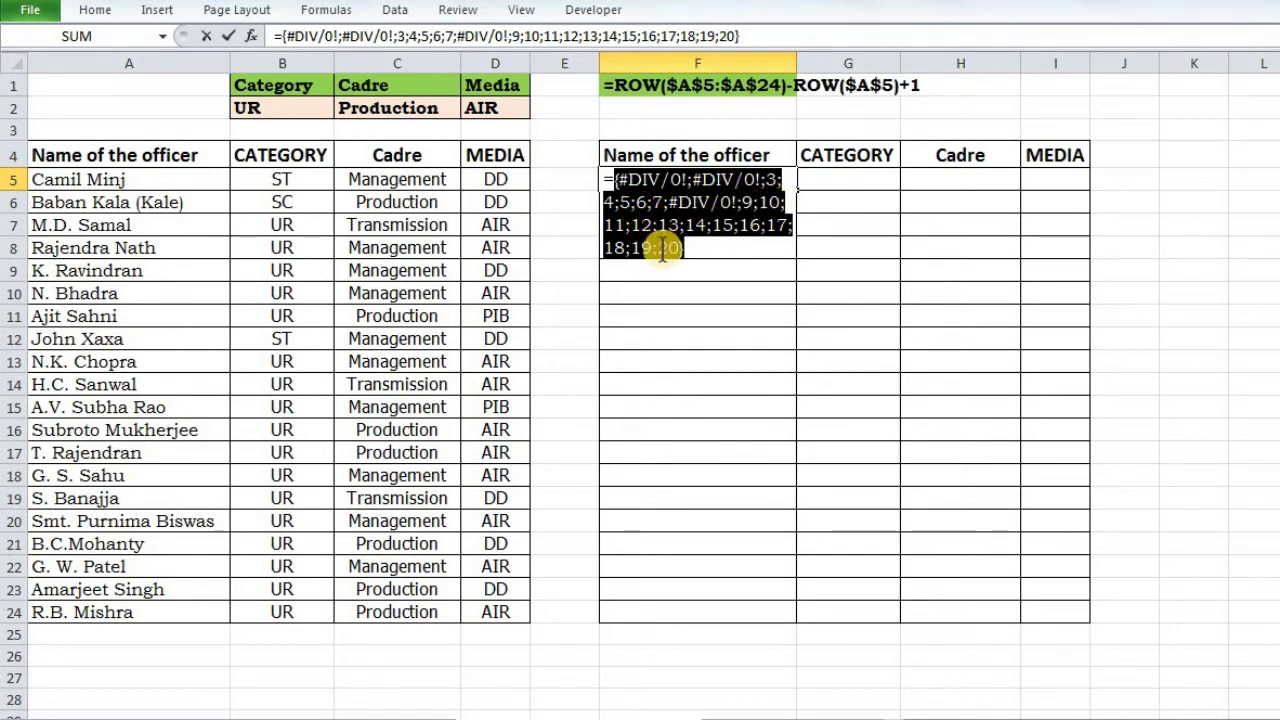
{"action": "key", "text": "ctrl+z"}
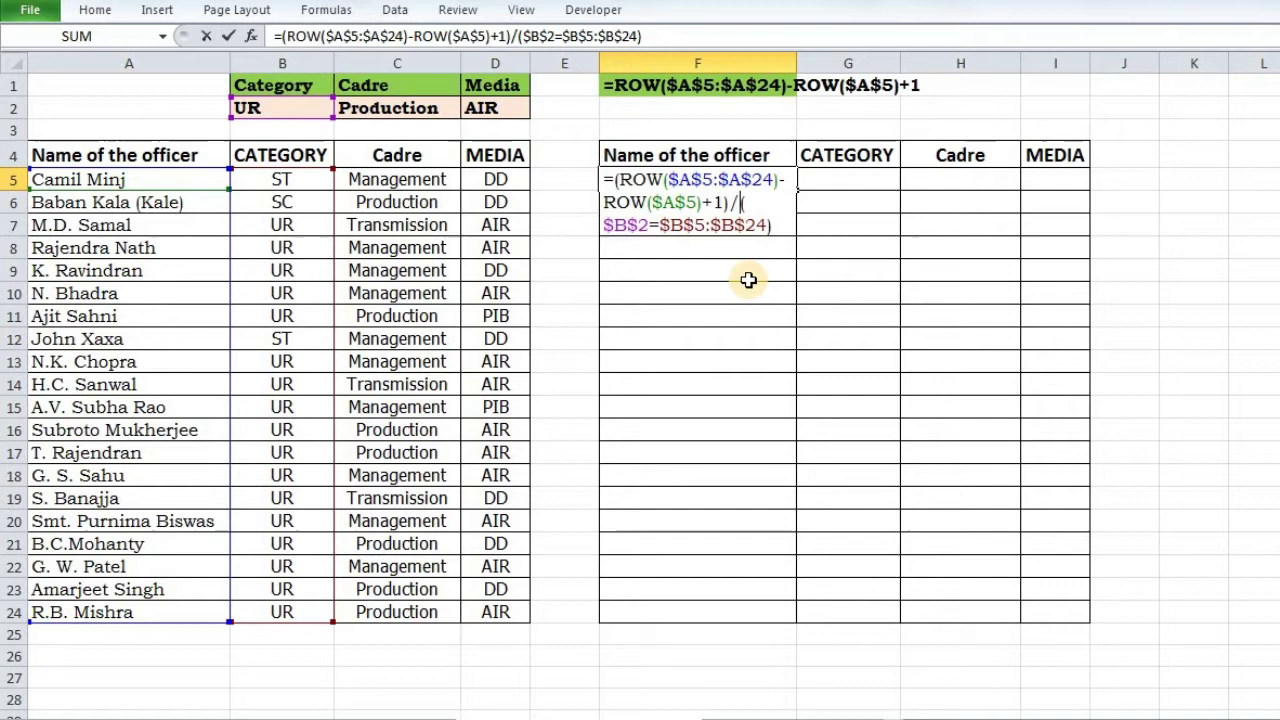
Open an outer parenthesis around the F5 divisor and multiply the category test by the cadre test ($C$2=$C$5:$C$24).
{"action": "type", "text": "("}
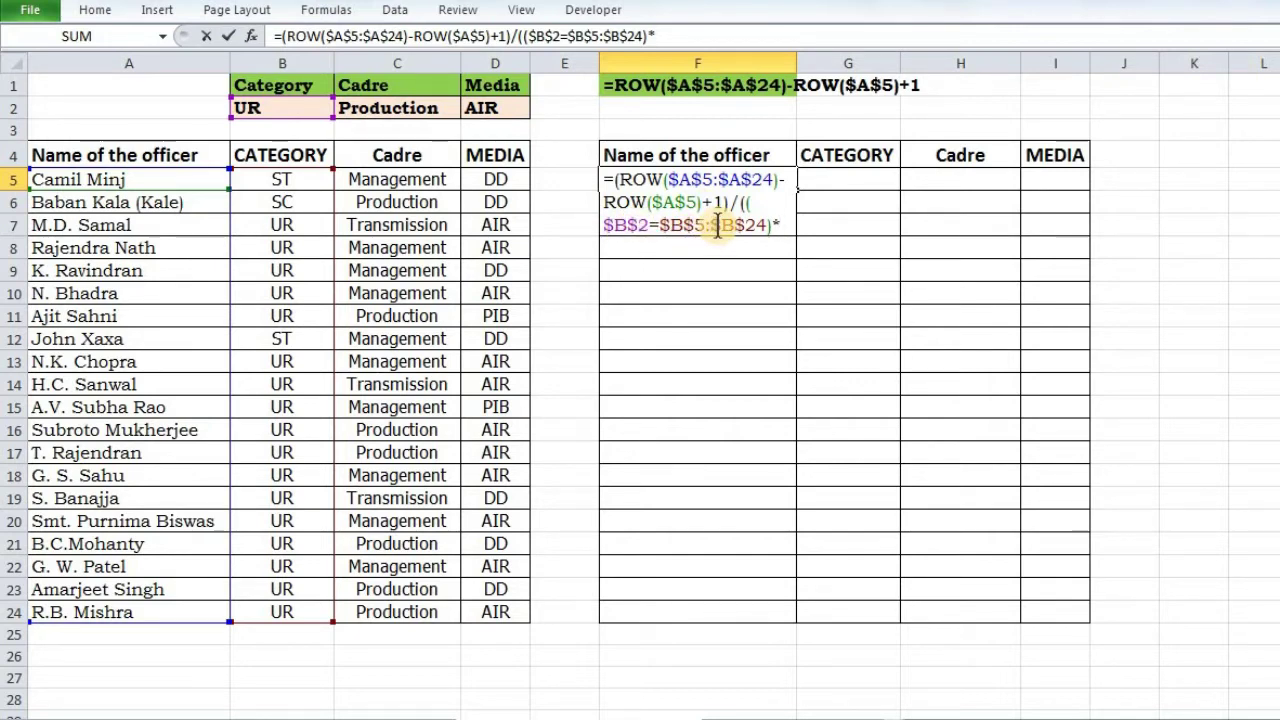
{"action": "left_click", "coordinate": [421, 112]}
{"action": "key", "text": "F4"}
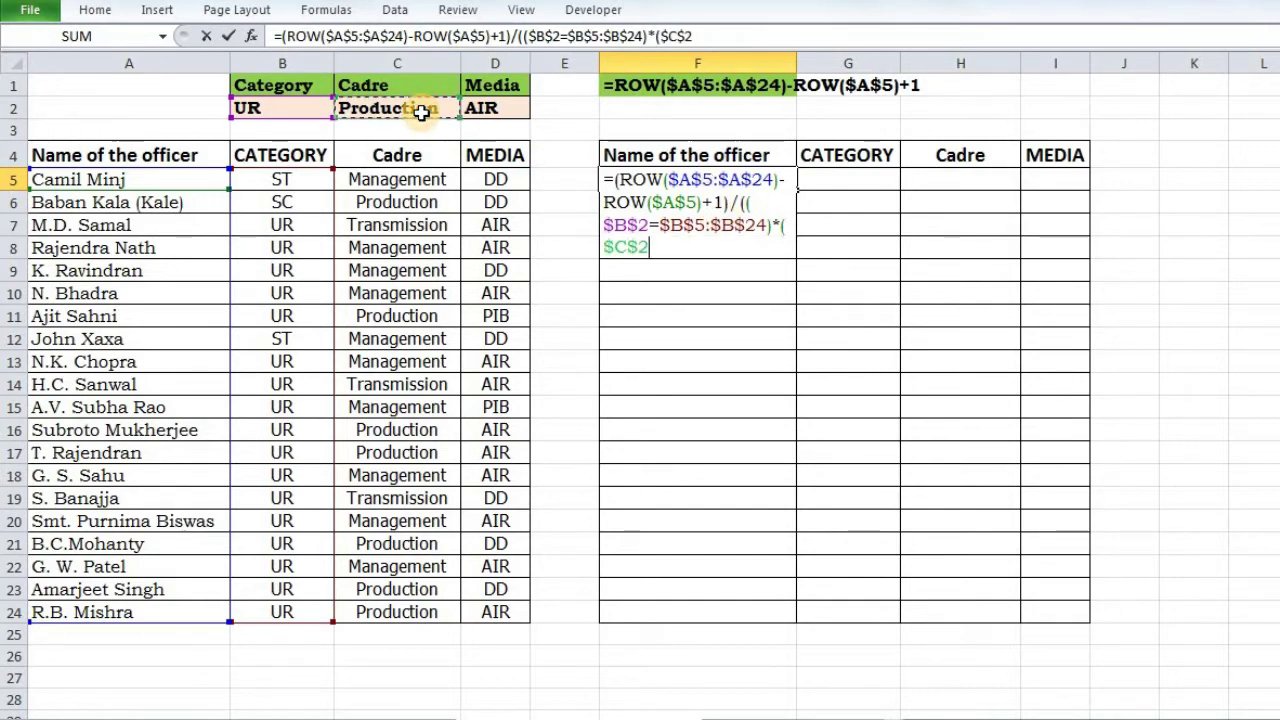
{"action": "type", "text": "="}
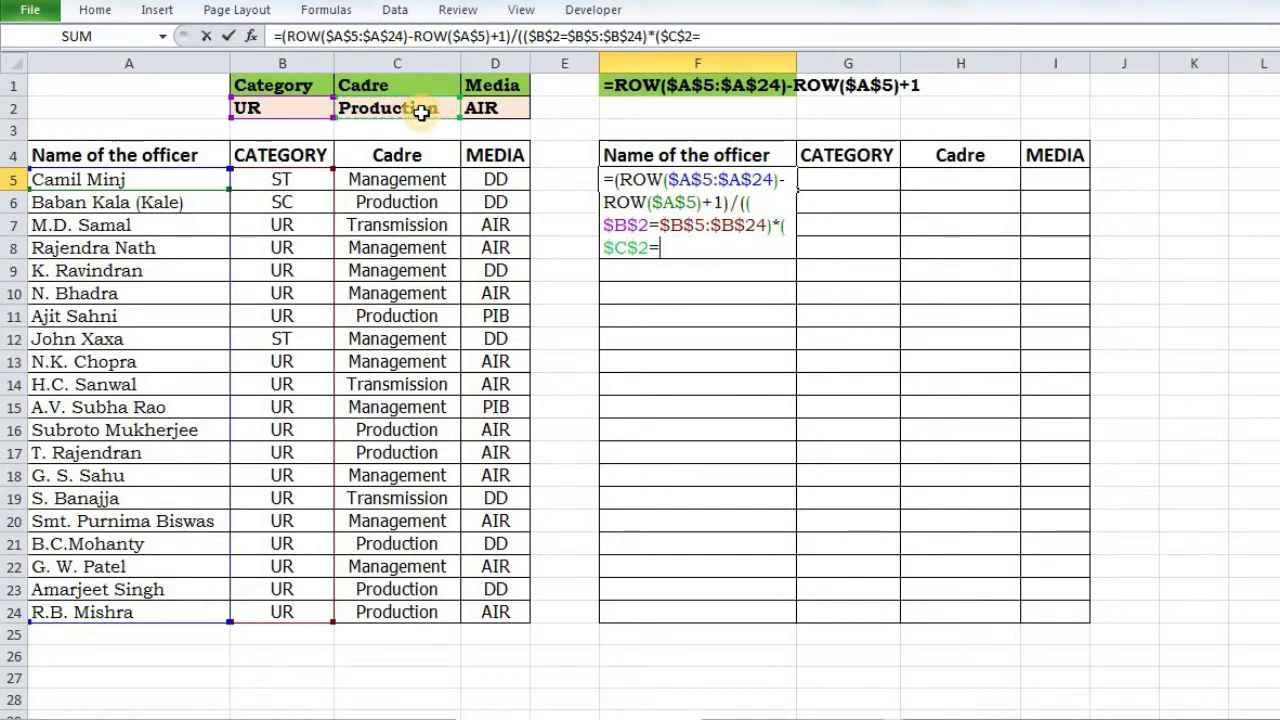
{"action": "left_click", "coordinate": [402, 180]}
{"action": "key", "text": "ctrl+shift+Down"}
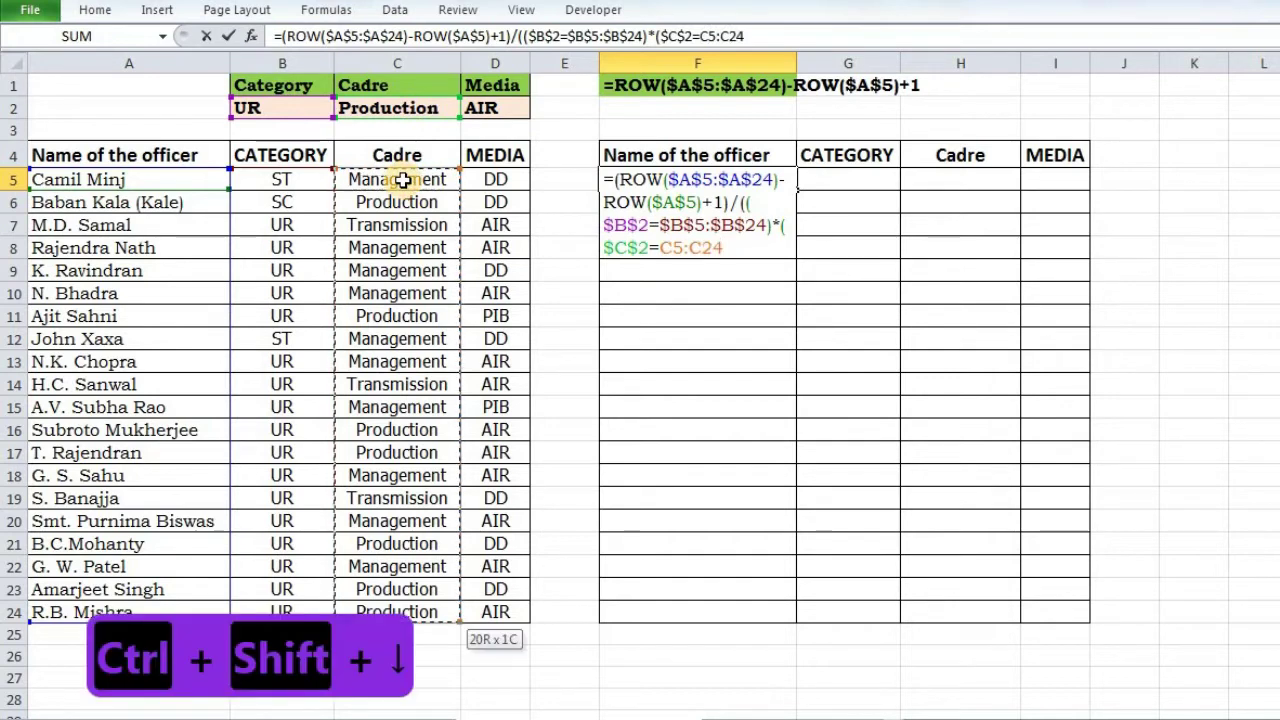
{"action": "key", "text": "F4"}
{"action": "type", "text": ")"}
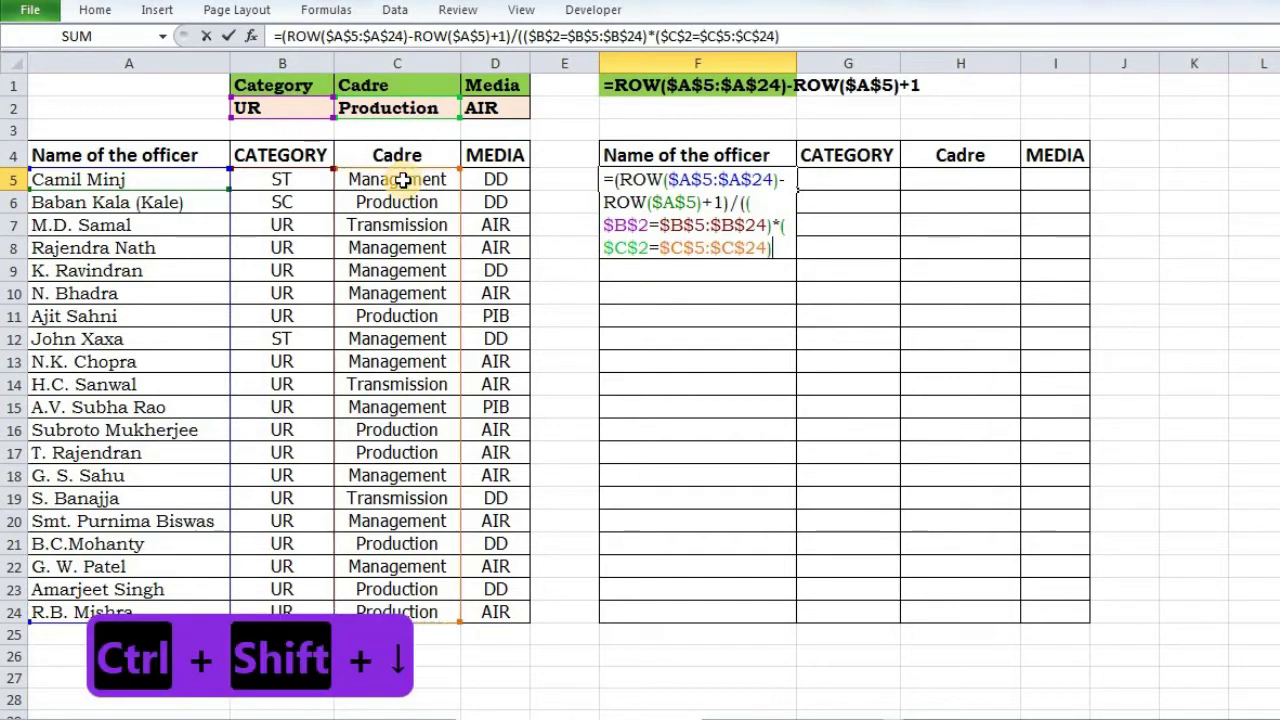
Multiply the F5 divisor by the media test ($D$2=$D$5:$D$24) and close the outer parenthesis.
{"action": "type", "text": "*"}
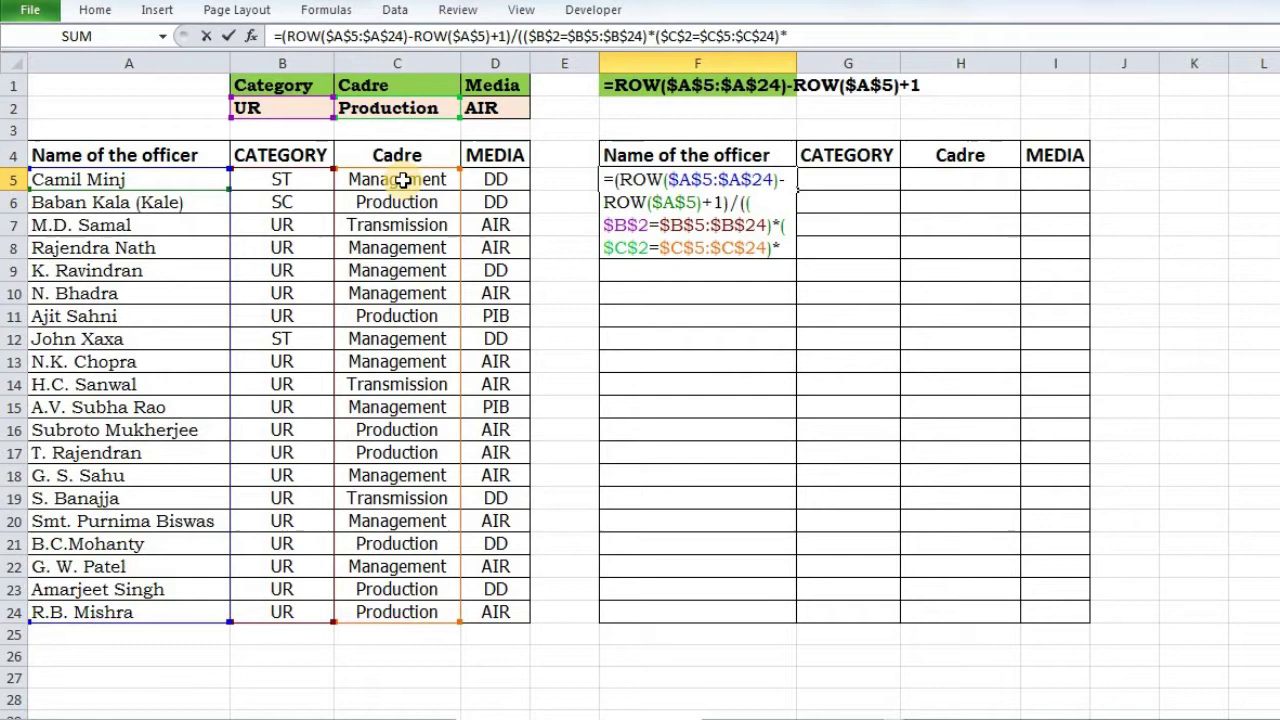
{"action": "type", "text": "("}
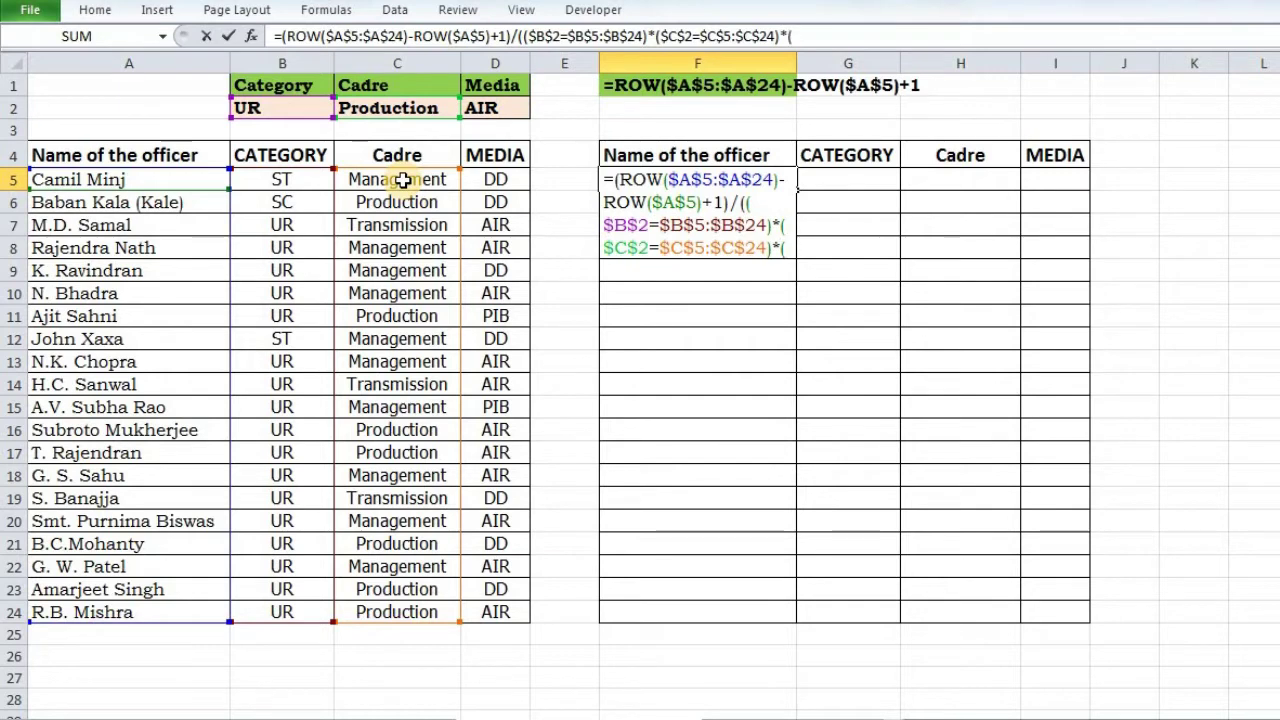
{"action": "left_click", "coordinate": [505, 109]}
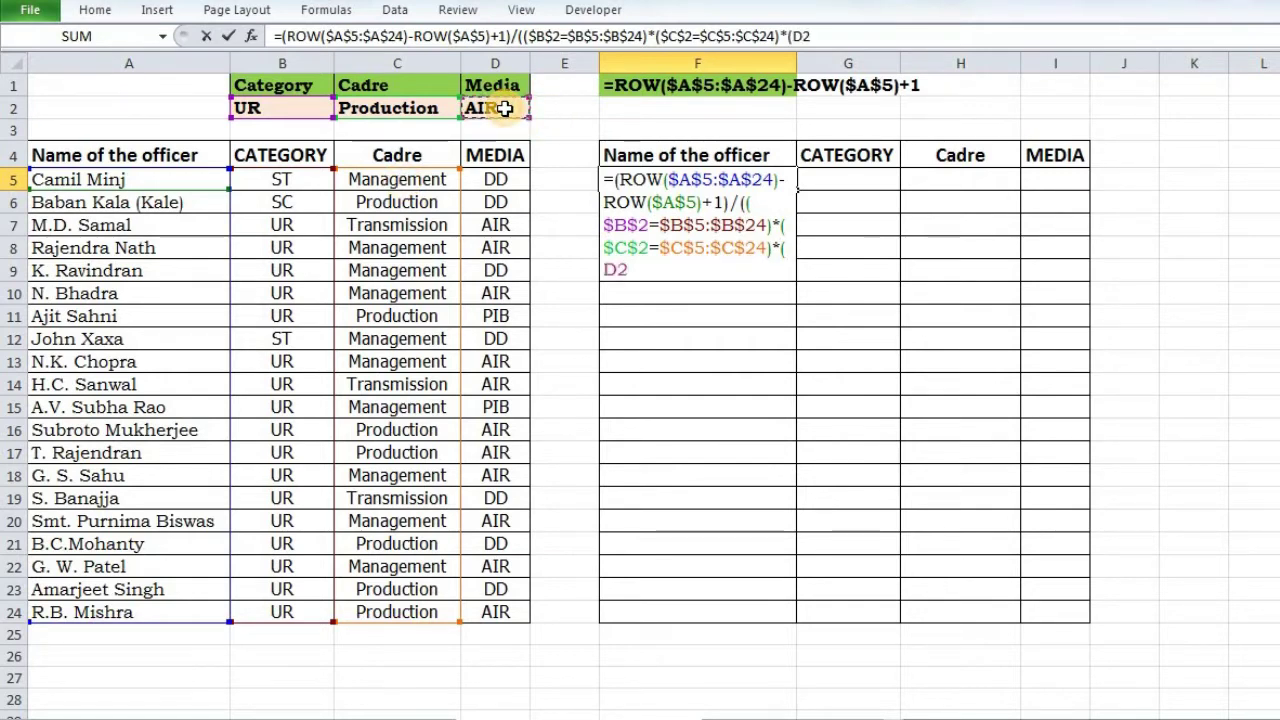
{"action": "key", "text": "F4"}
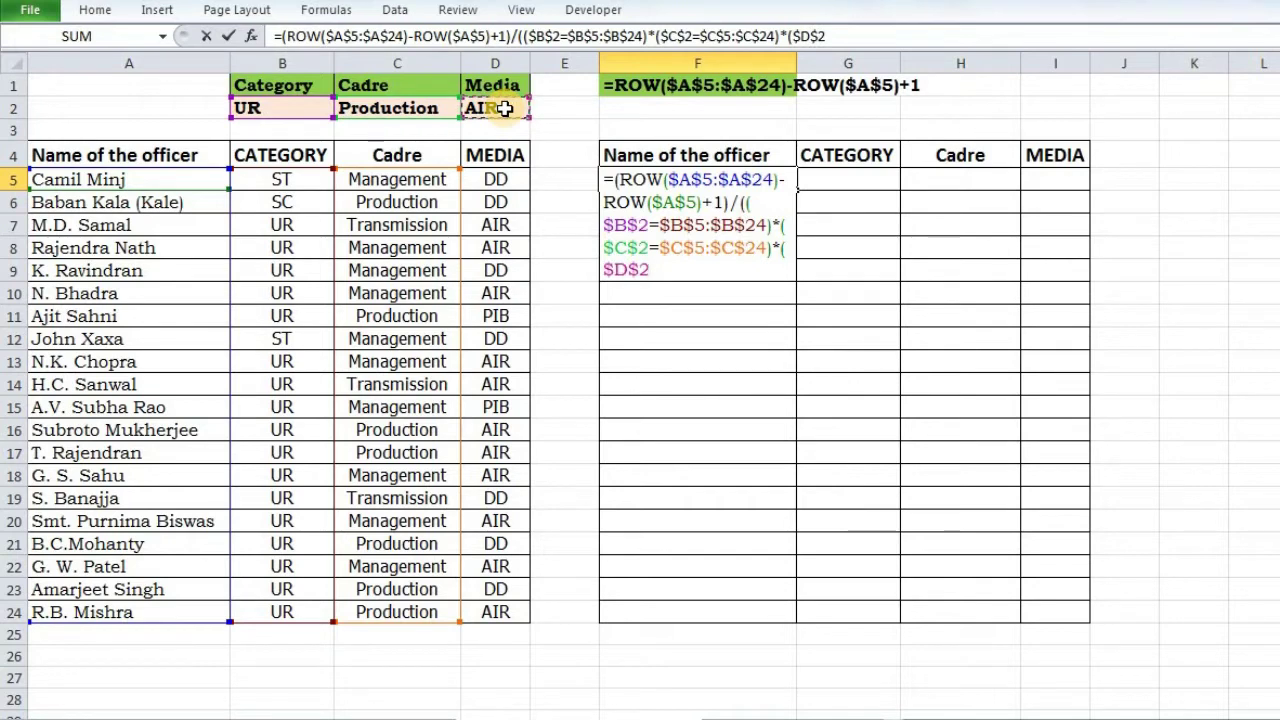
{"action": "type", "text": "="}
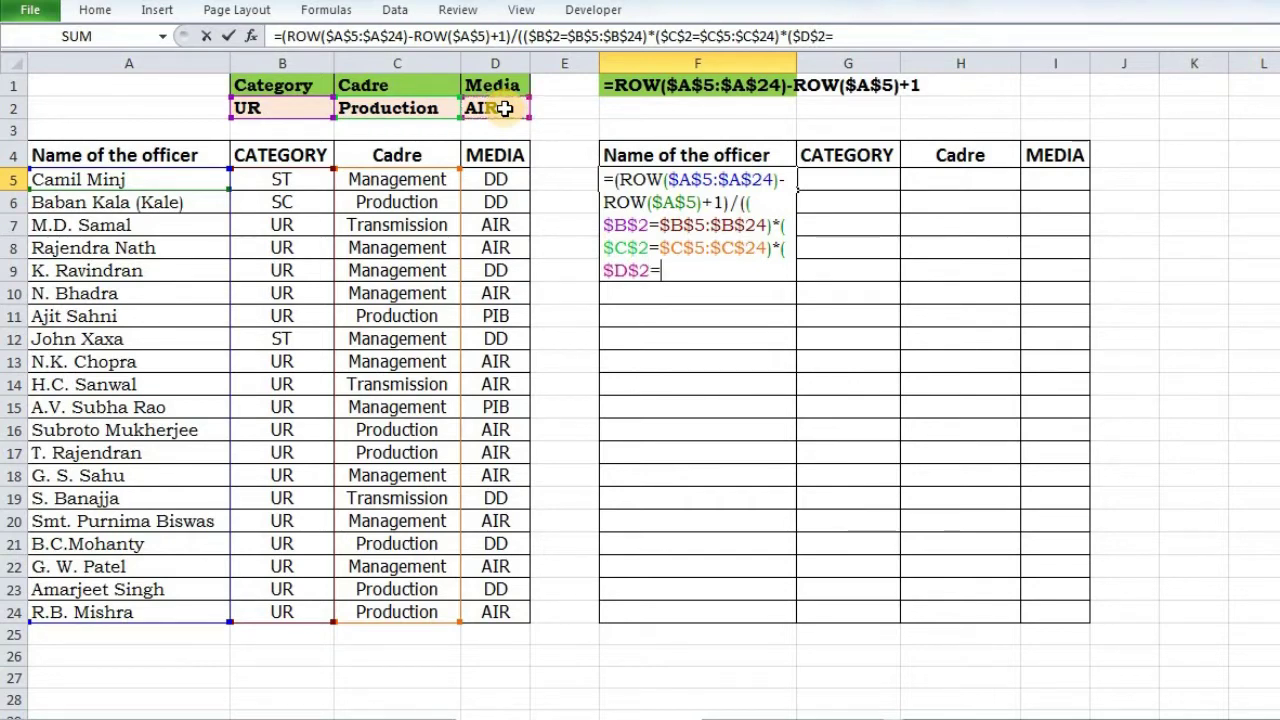
{"action": "left_click", "coordinate": [485, 180]}
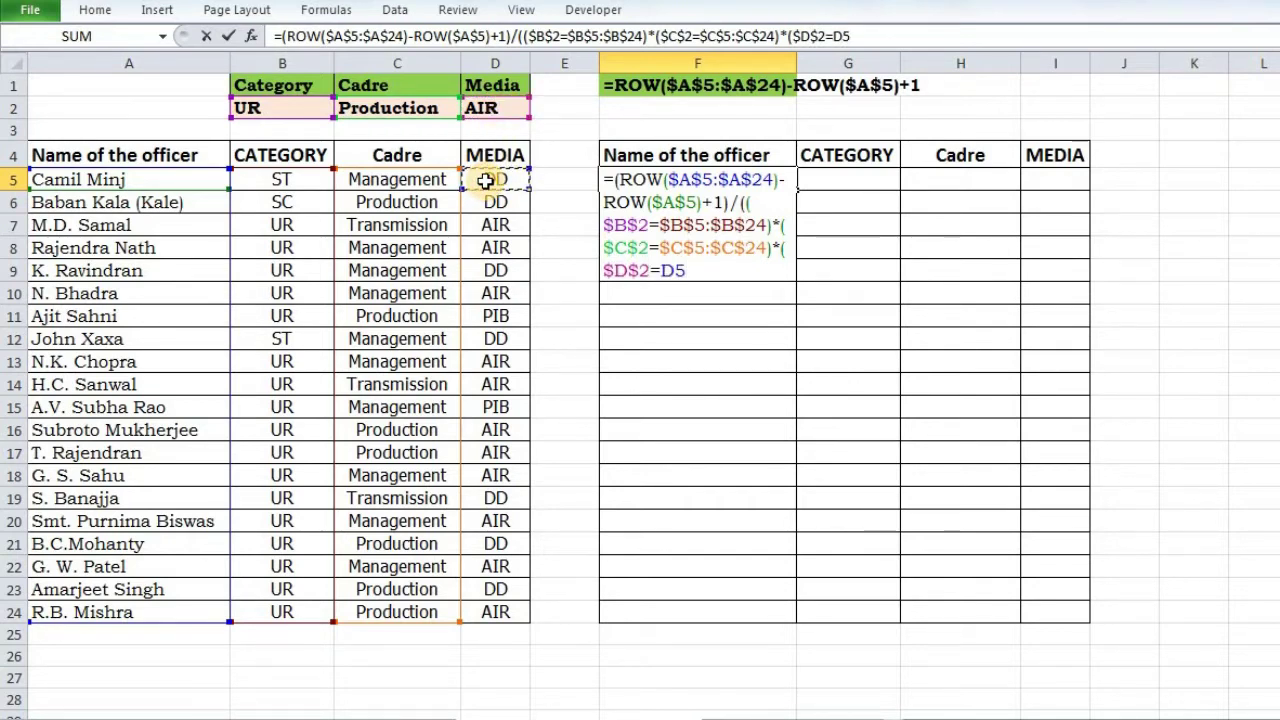
{"action": "key", "text": "ctrl+shift+Down"}
{"action": "key", "text": "F4"}
{"action": "type", "text": "))"}
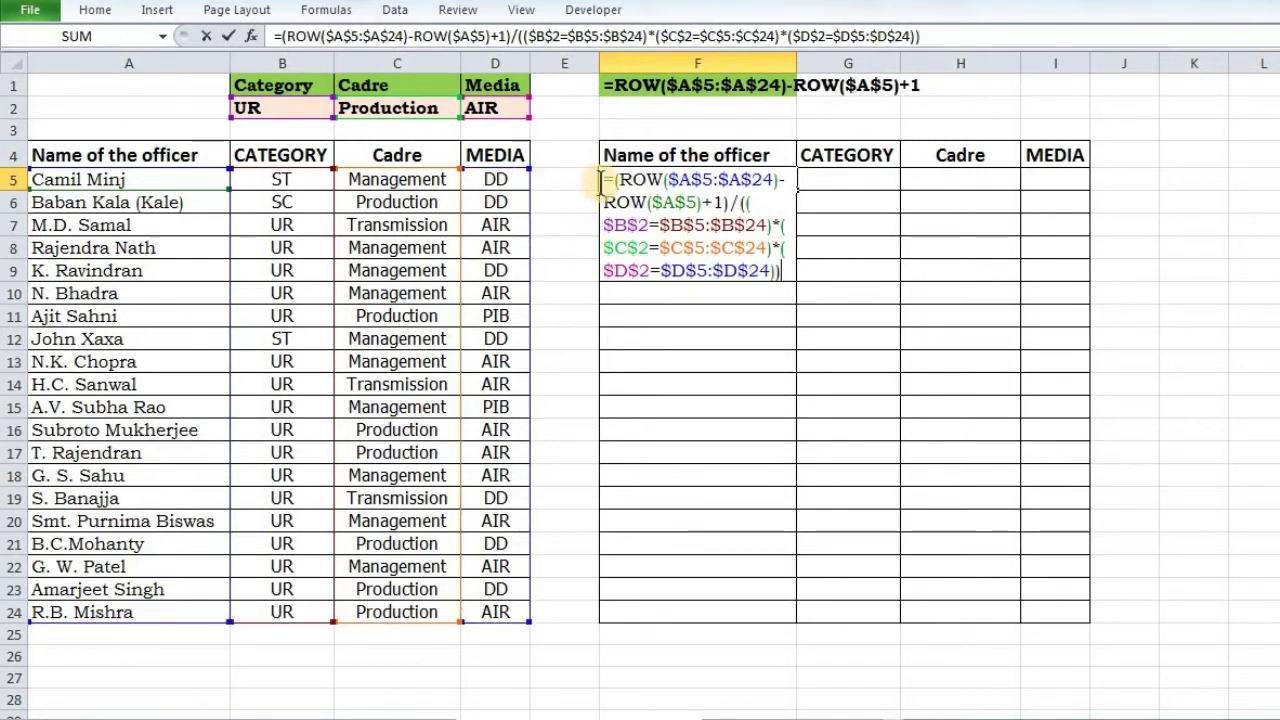
Evaluate the three-criteria F5 expression in place to inspect which row numbers match, and restore the formula text.
{"action": "left_click_drag", "start_coordinate": [600, 180], "coordinate": [788, 270]}
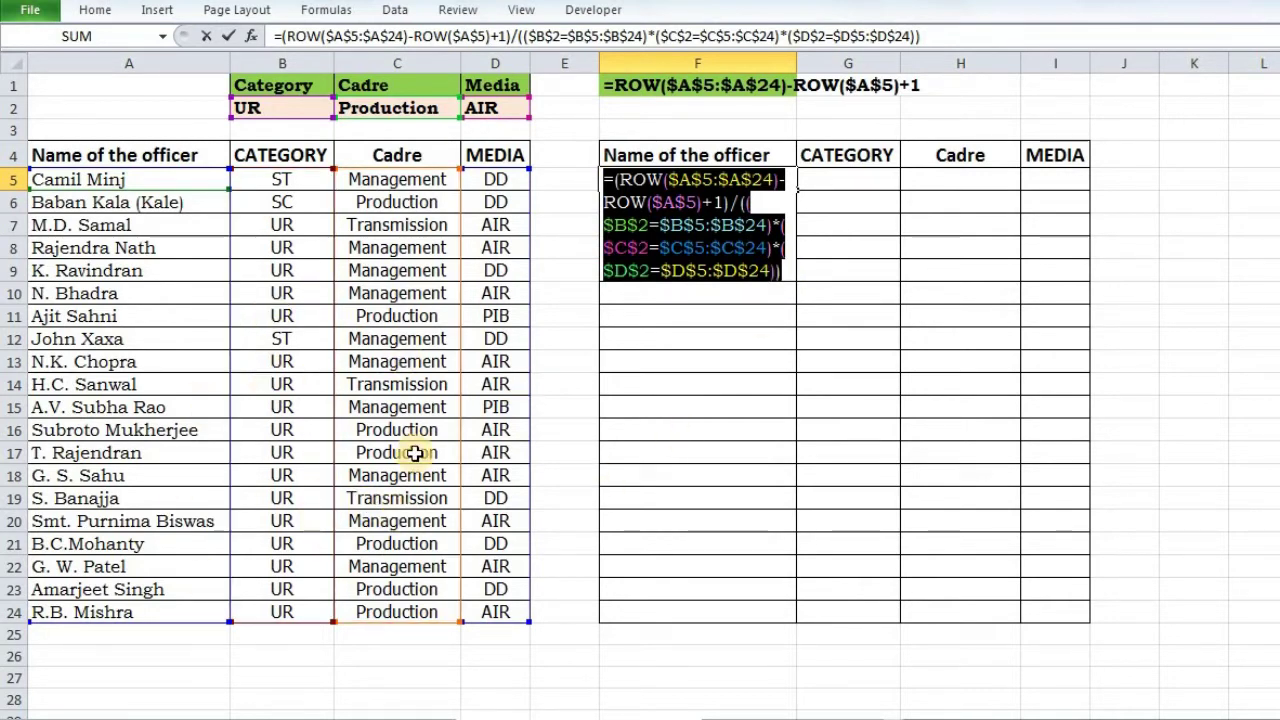
{"action": "key", "text": "F9"}
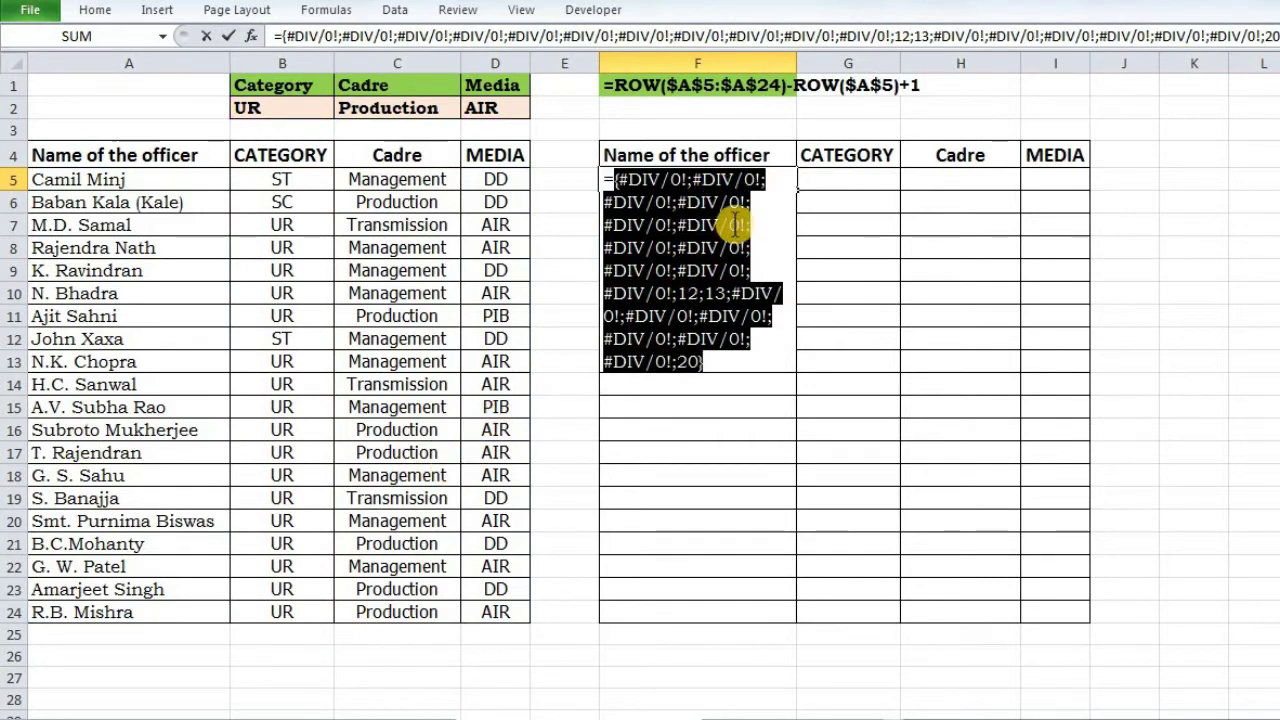
{"action": "key", "text": "ctrl+z"}
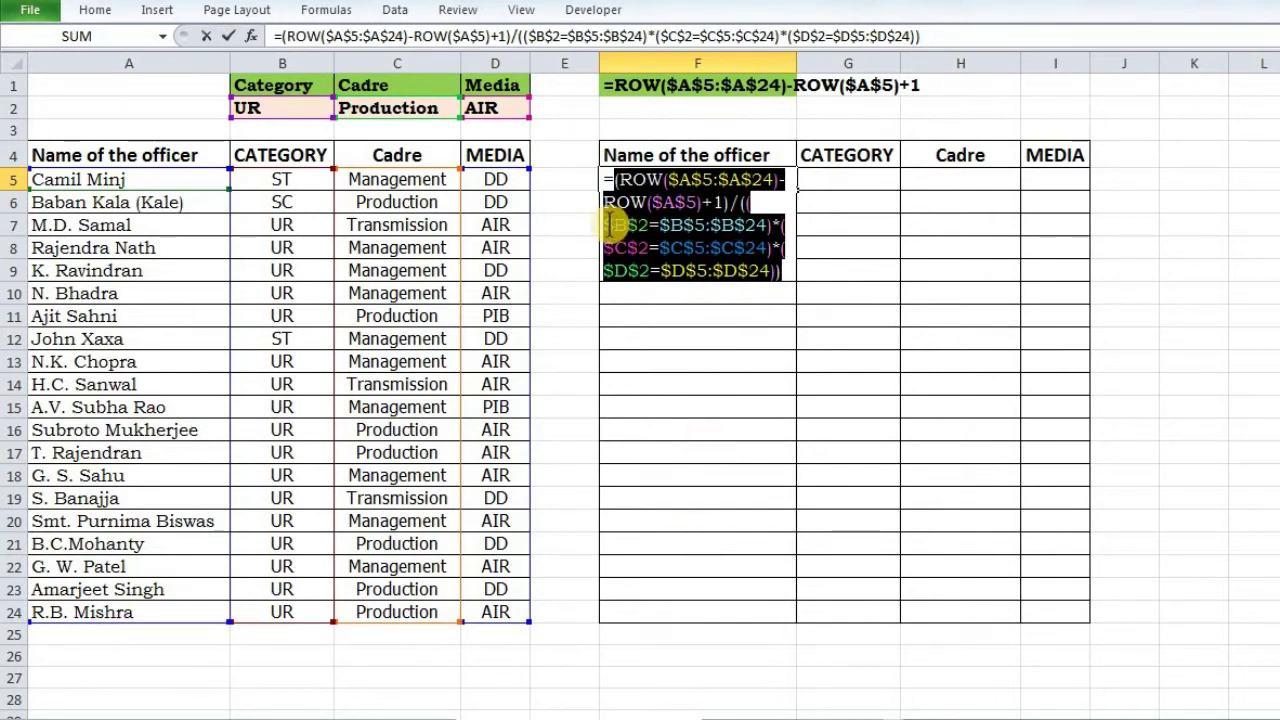
{"action": "key", "text": "F9"}
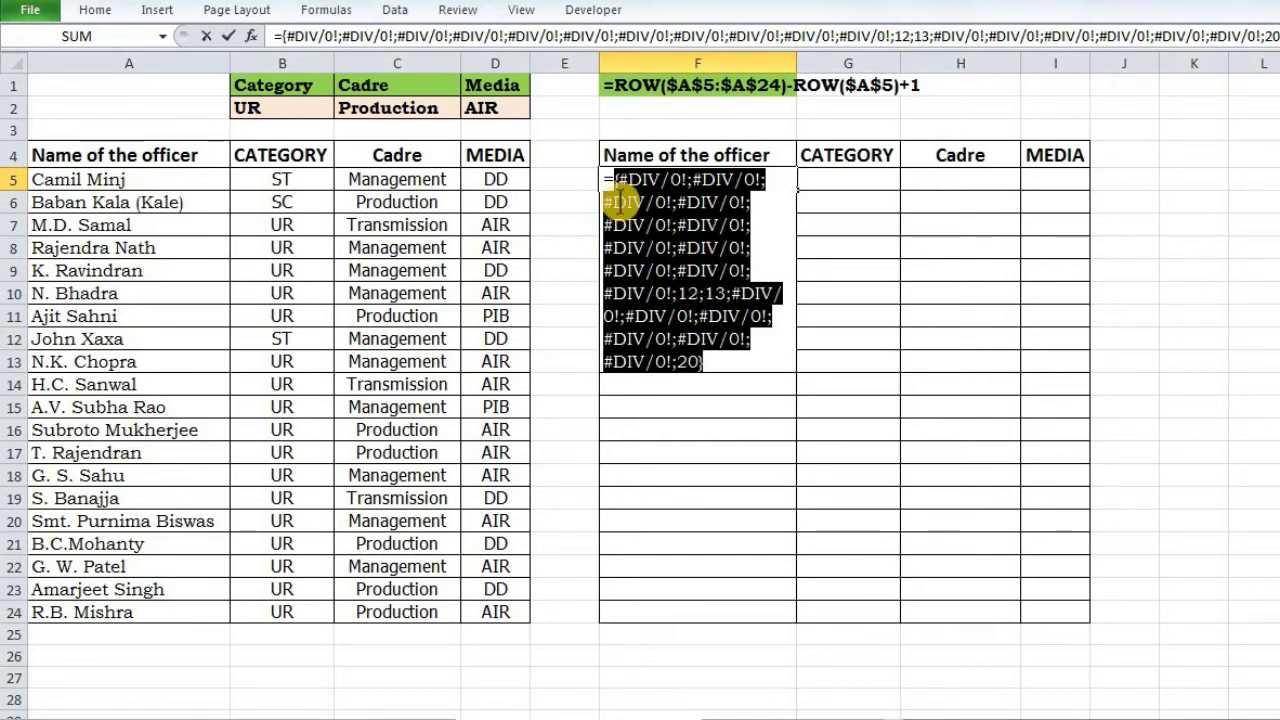
{"action": "key", "text": "ctrl+z"}
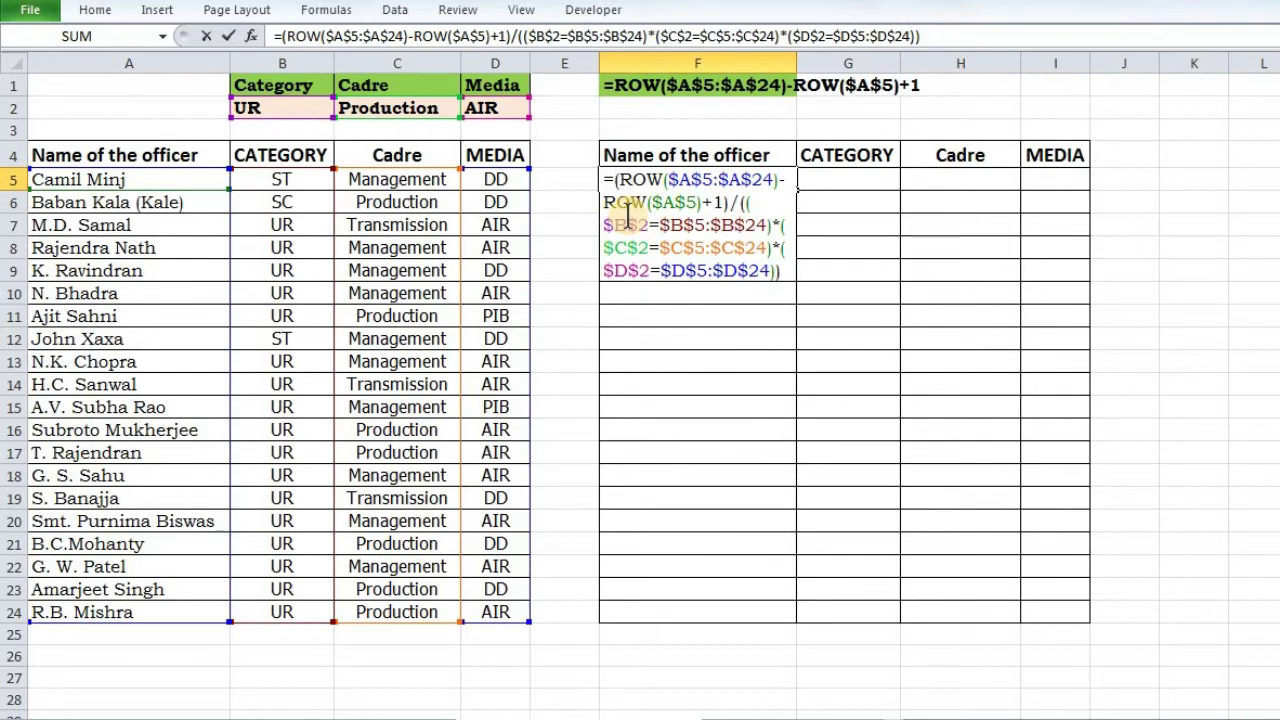
{"action": "left_click_drag", "start_coordinate": [613, 179], "coordinate": [800, 304]}
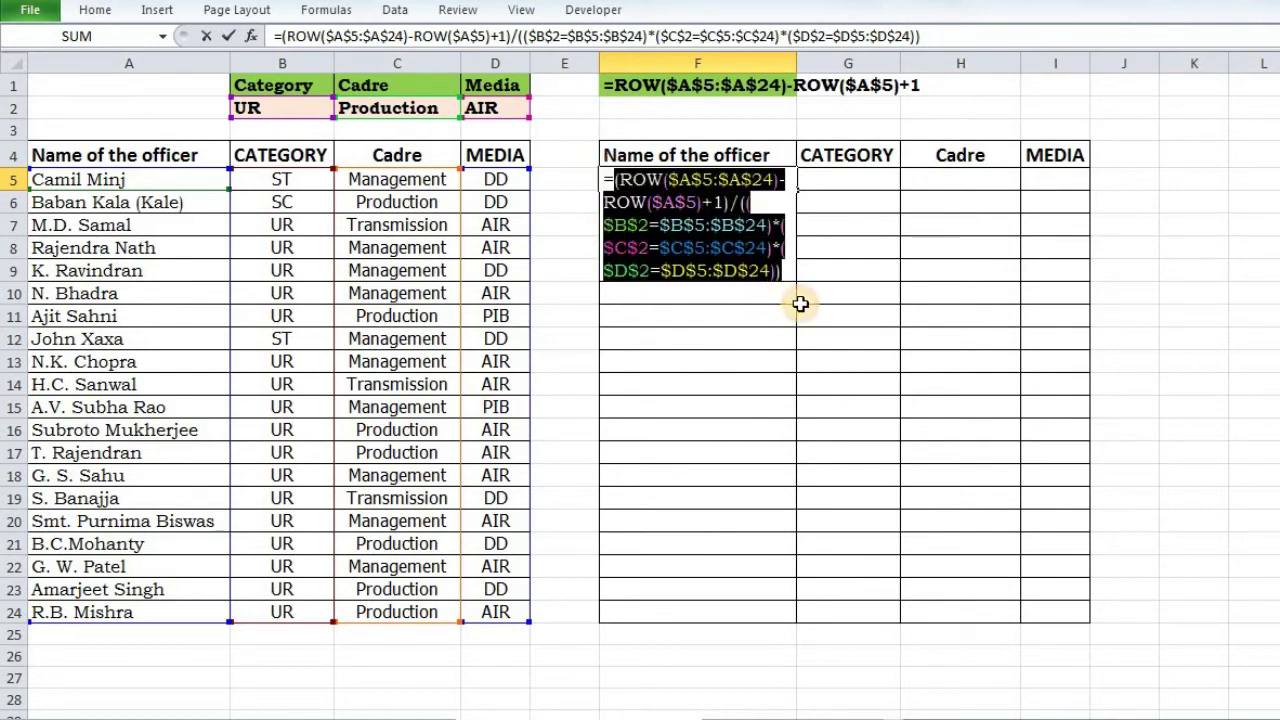
{"action": "key", "text": "F9"}
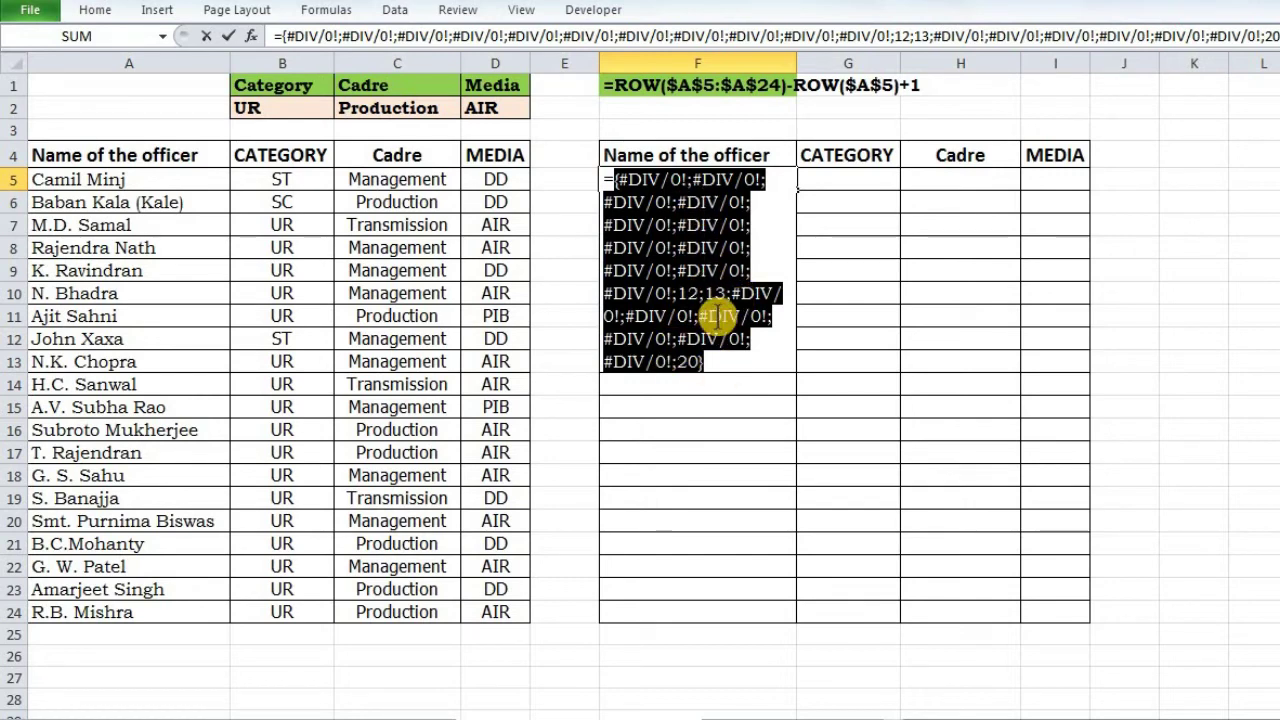
{"action": "key", "text": "ctrl+z"}
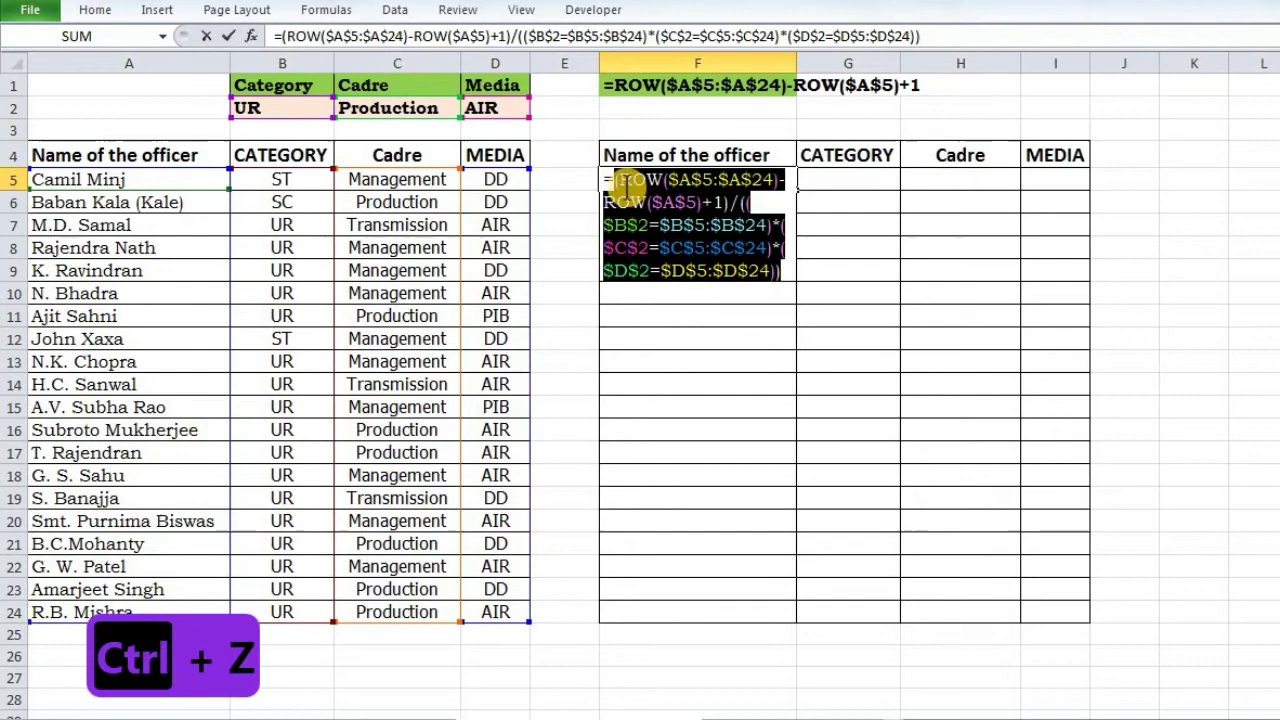
Insert the AGGREGATE function before the F5 expression and choose function number 15 - SMALL.
{"action": "left_click", "coordinate": [612, 179]}
{"action": "type", "text": "agg"}
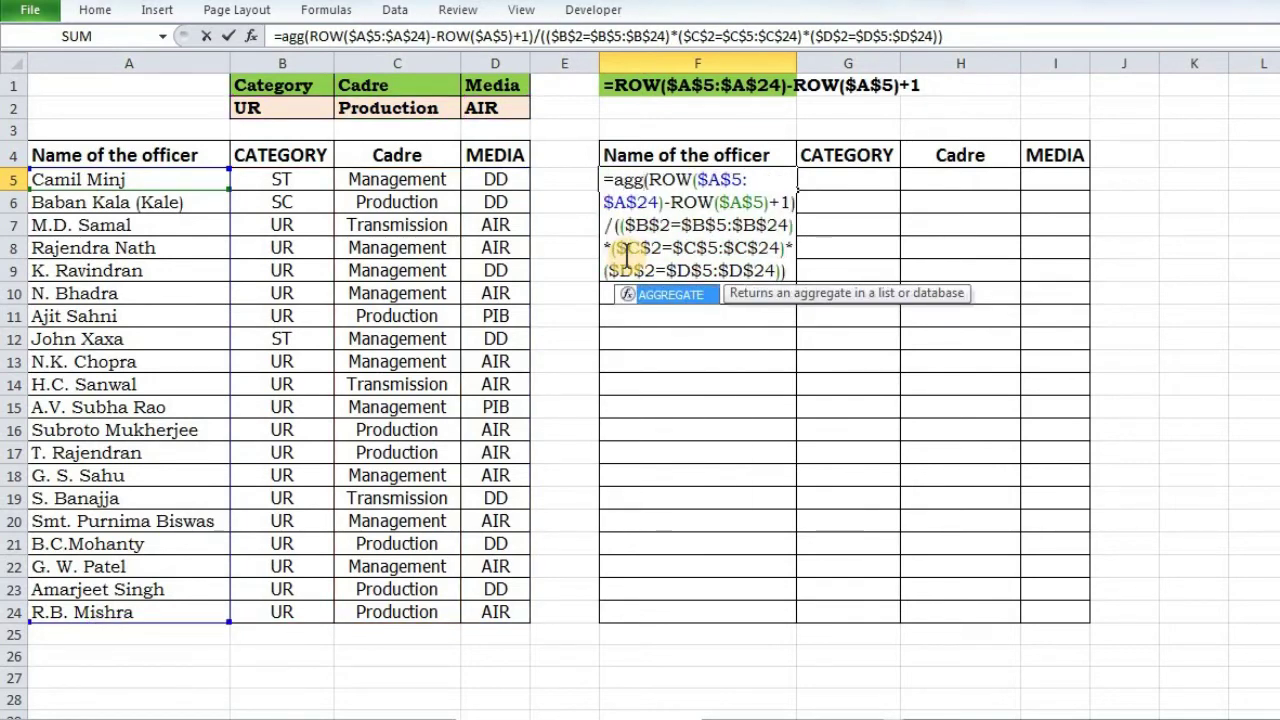
{"action": "key", "text": "Tab"}
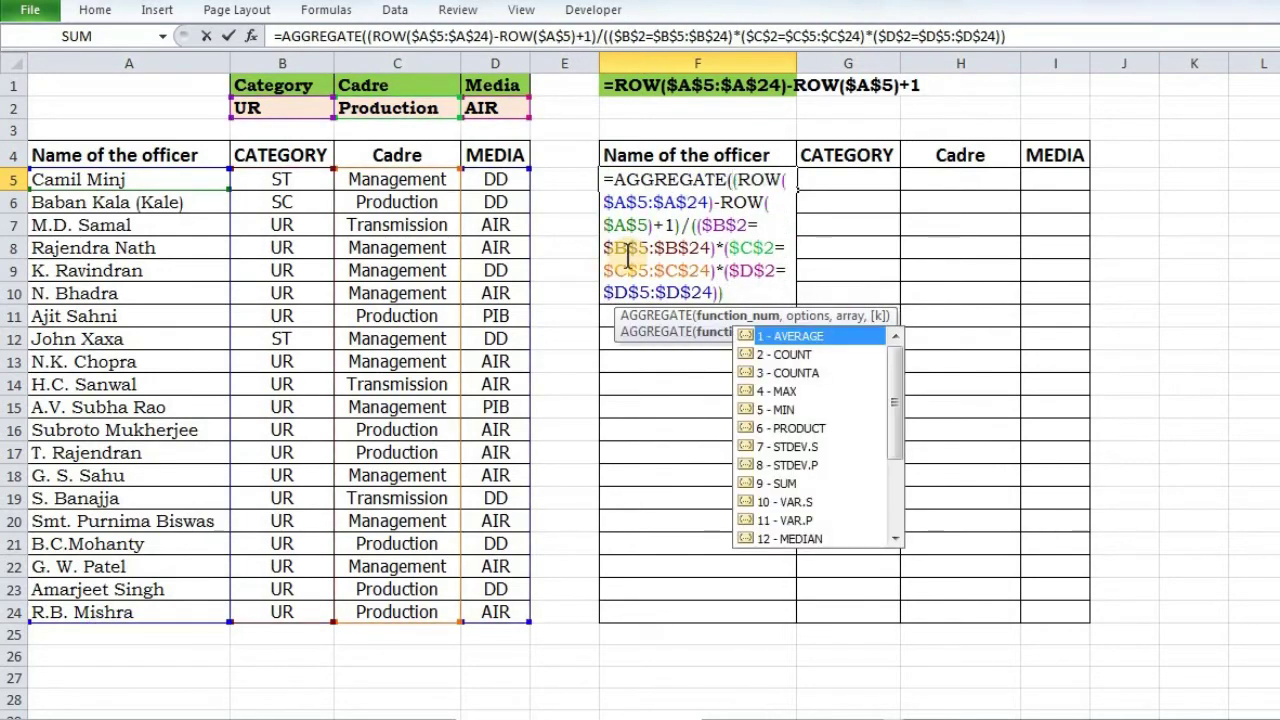
{"action": "left_click", "coordinate": [898, 366]}
{"action": "left_click_drag", "start_coordinate": [898, 366], "coordinate": [899, 382]}
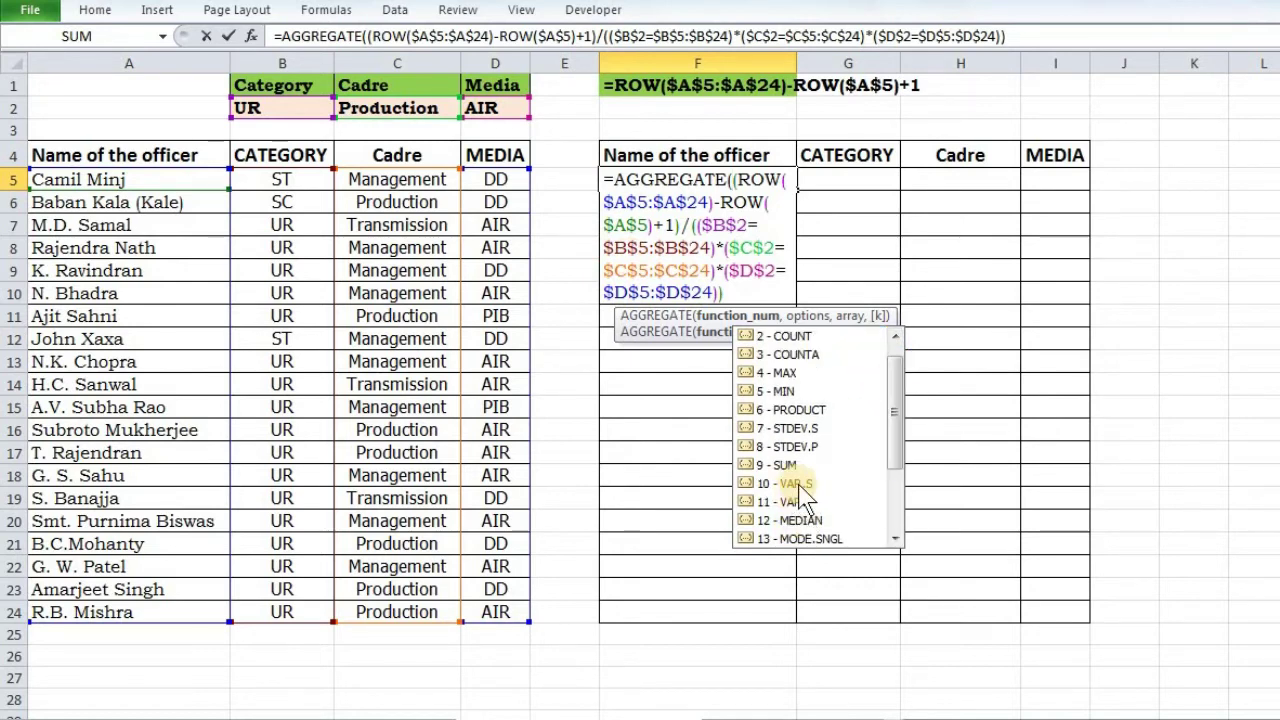
{"action": "left_click", "coordinate": [899, 537]}
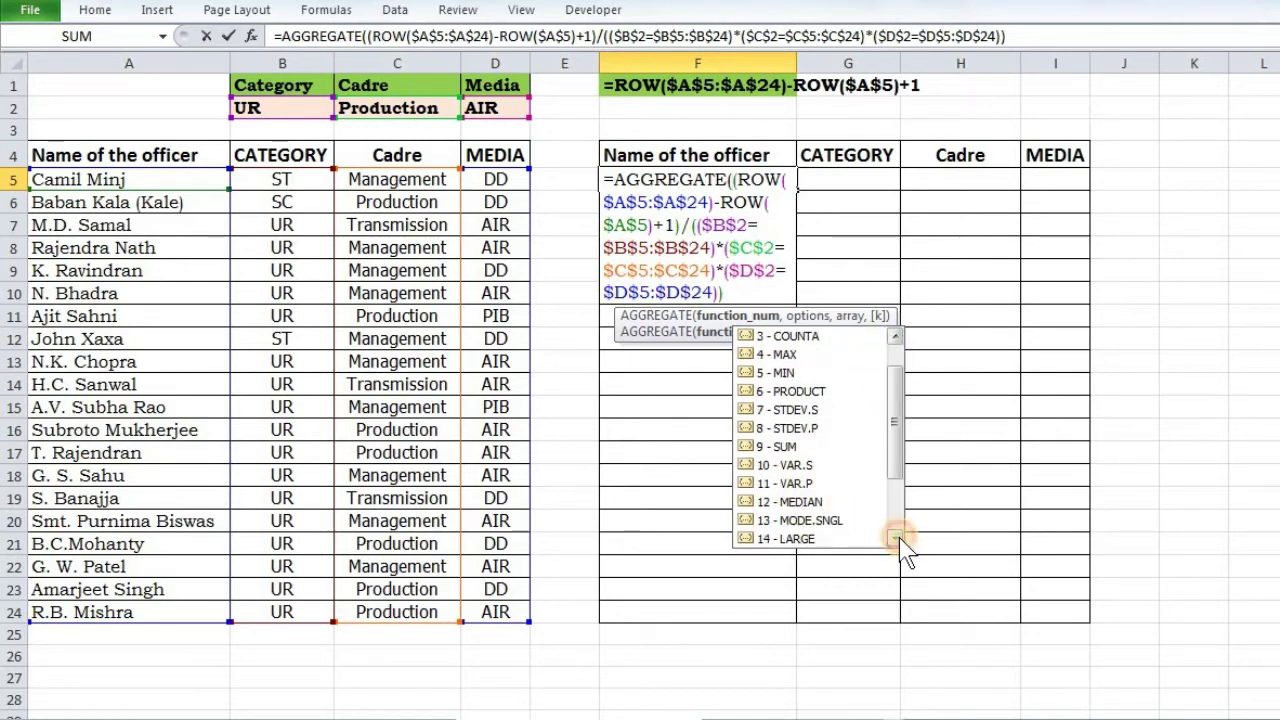
{"action": "left_click", "coordinate": [899, 537]}
{"action": "left_click", "coordinate": [899, 537]}
{"action": "left_click", "coordinate": [795, 520]}
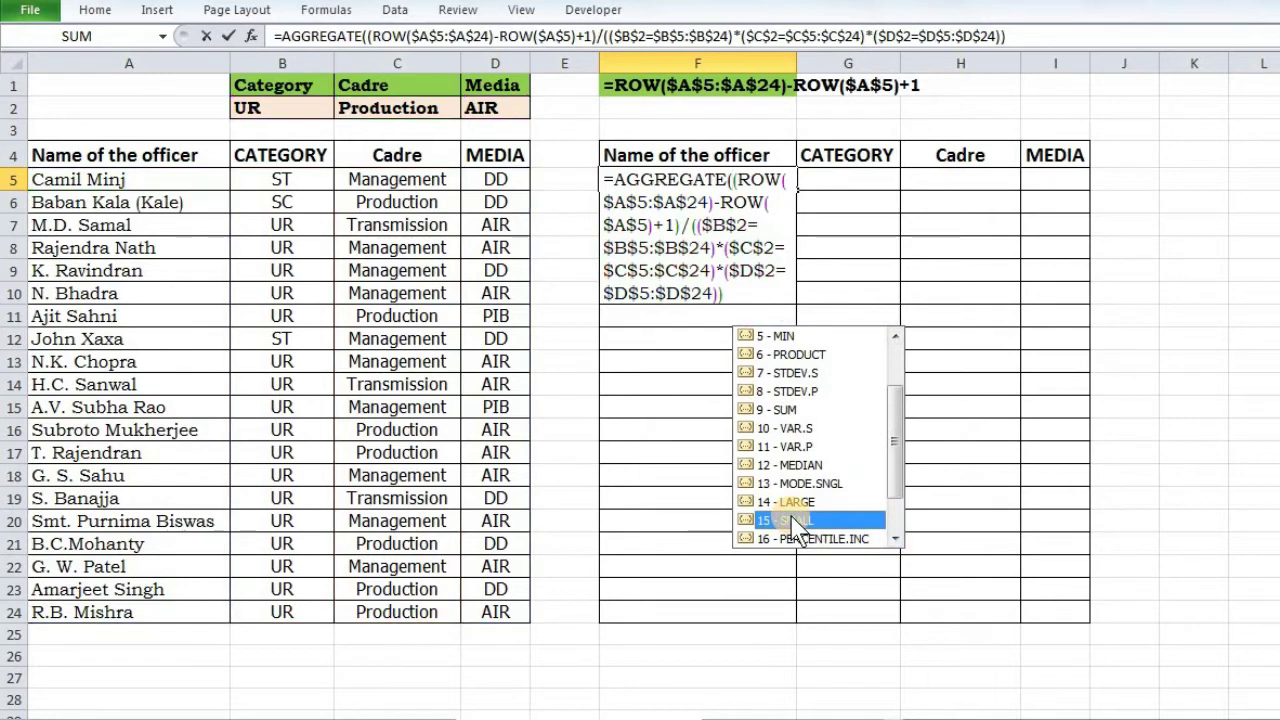
{"action": "double_click", "coordinate": [795, 520]}
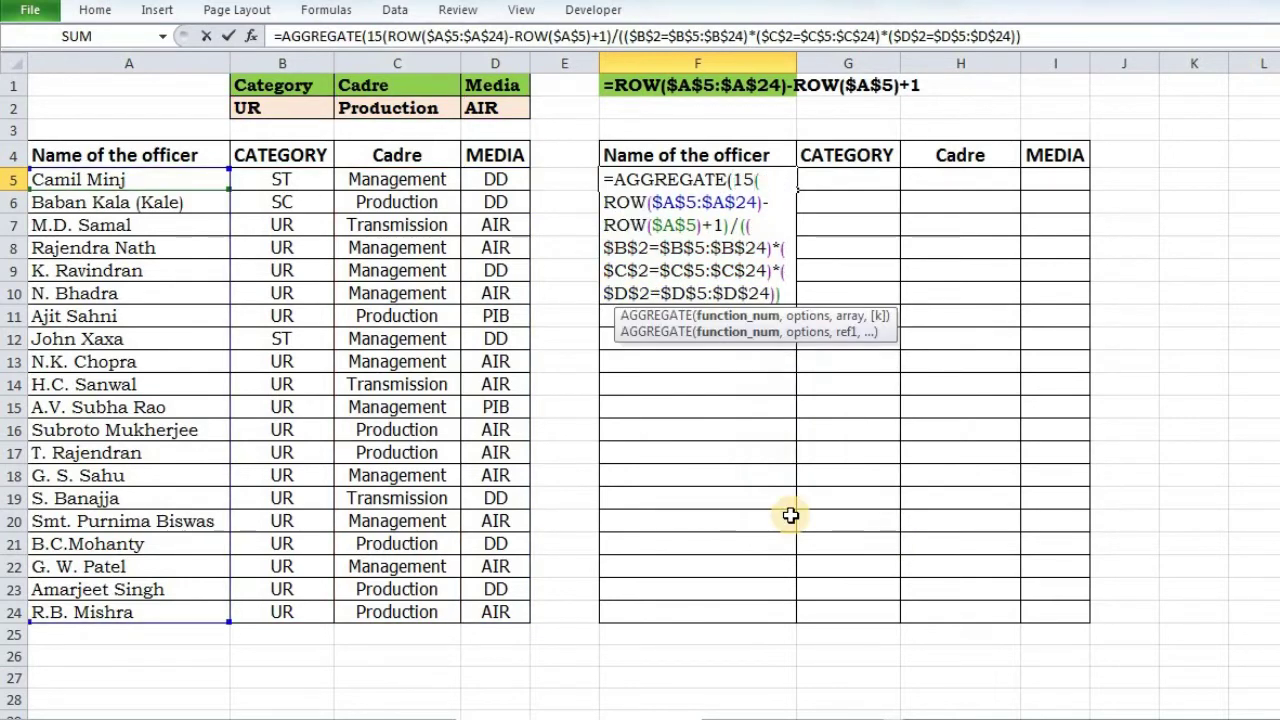
Set the AGGREGATE options argument in F5 to 6 - Ignore error values.
{"action": "type", "text": ","}
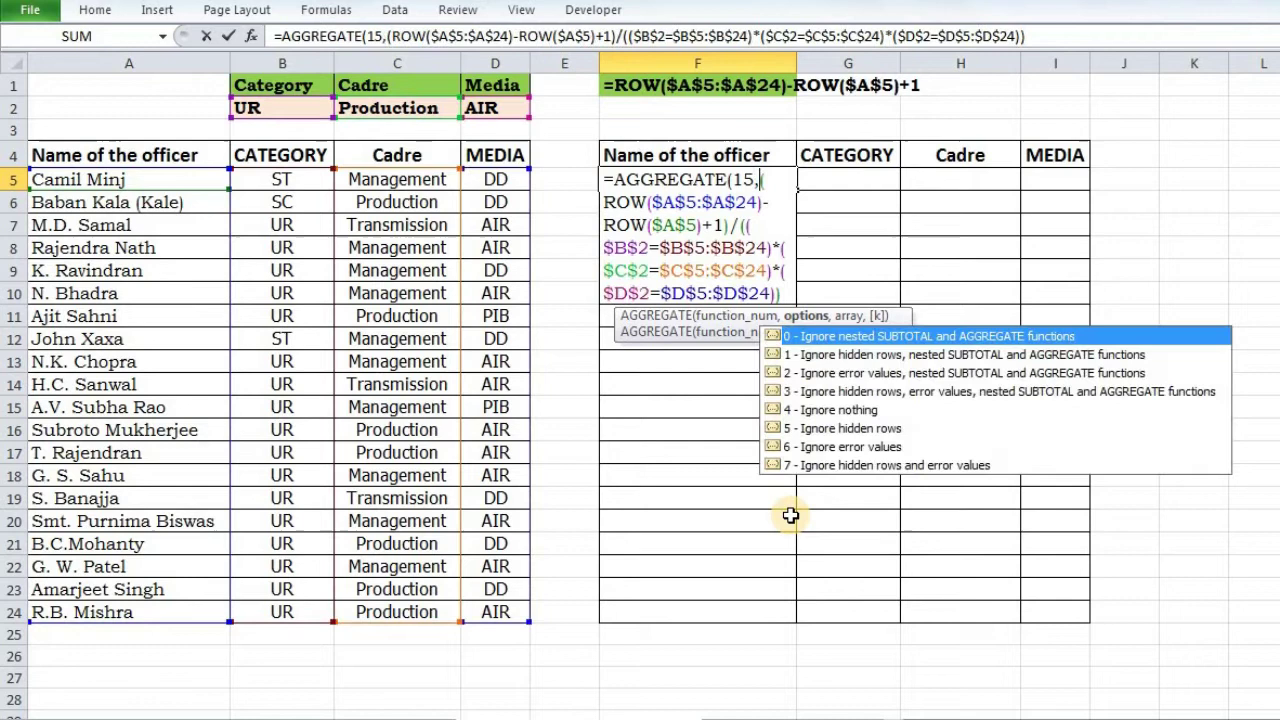
{"action": "left_click", "coordinate": [857, 456]}
{"action": "double_click", "coordinate": [857, 456]}
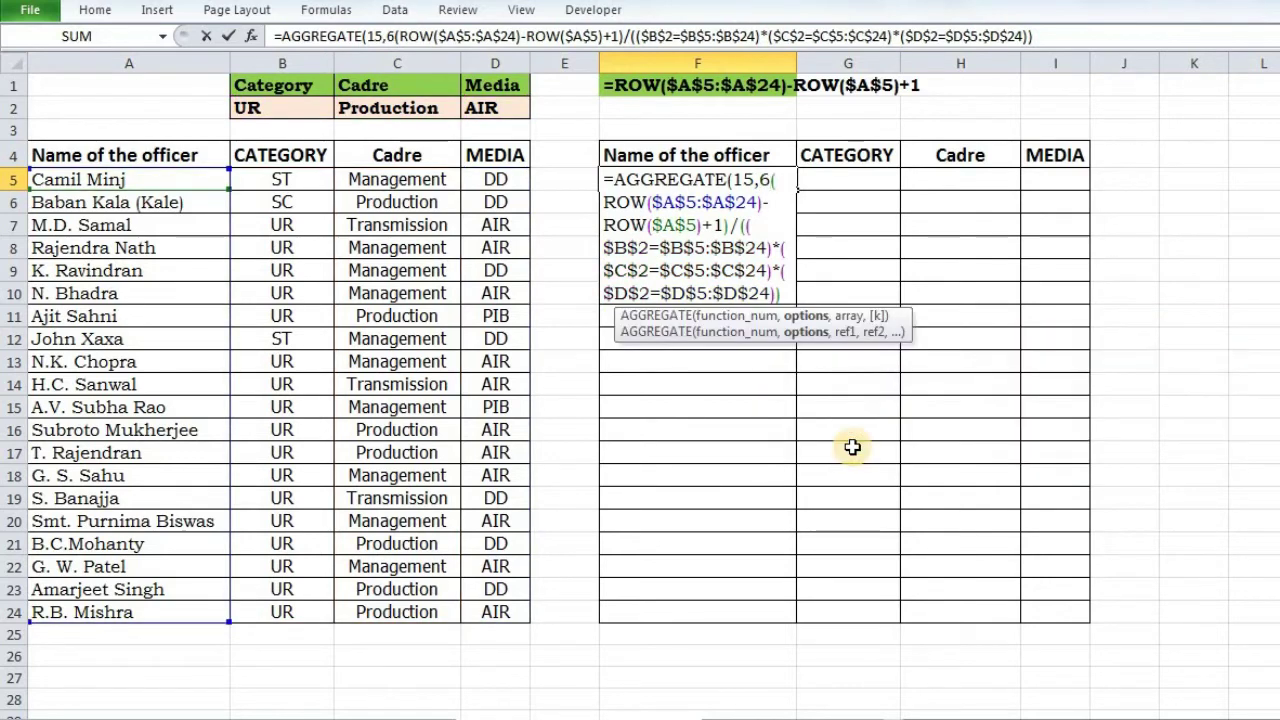
Add the comma before the array argument of AGGREGATE in F5, evaluate that array in place, and restore the formula text.
{"action": "type", "text": ","}
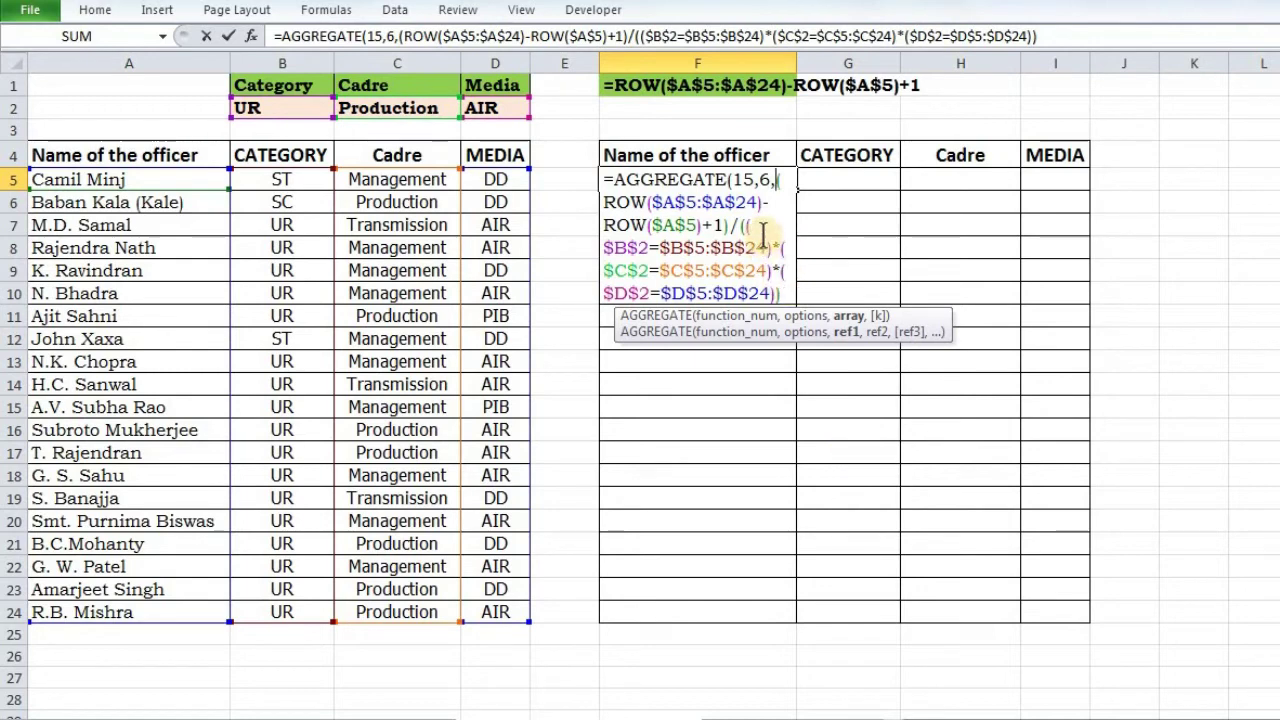
{"action": "left_click", "coordinate": [852, 318]}
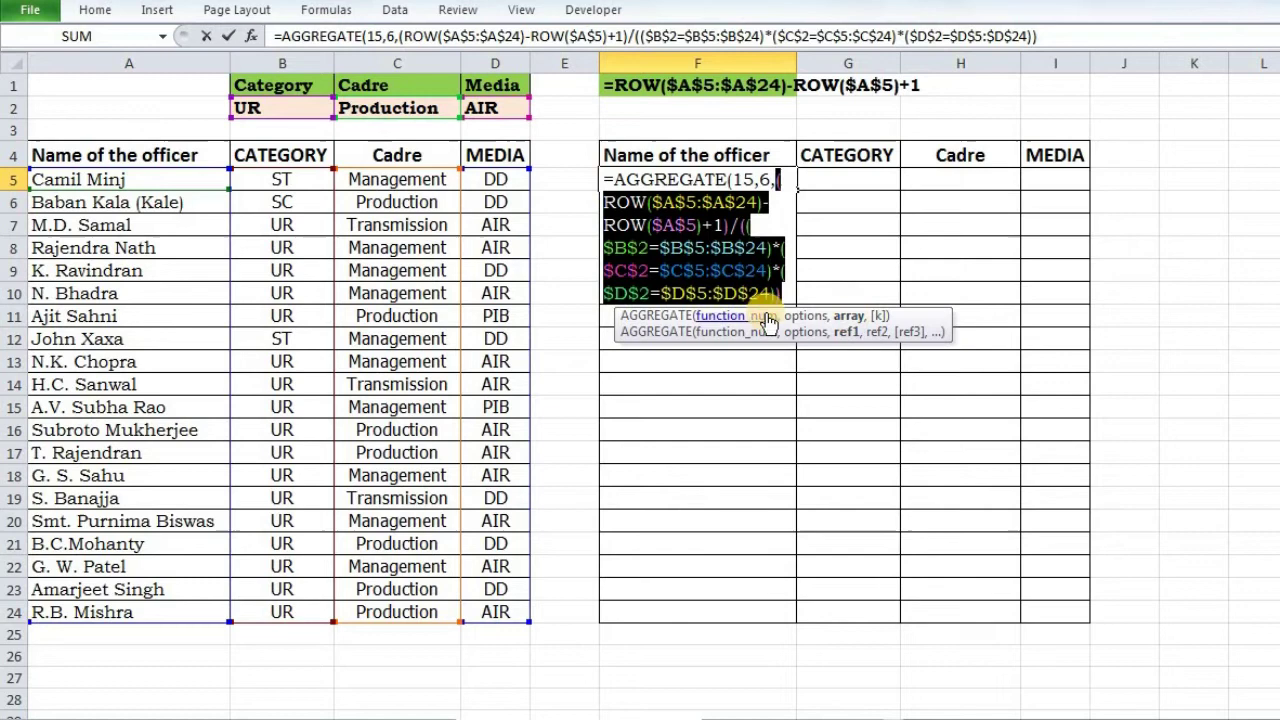
{"action": "key", "text": "F9"}
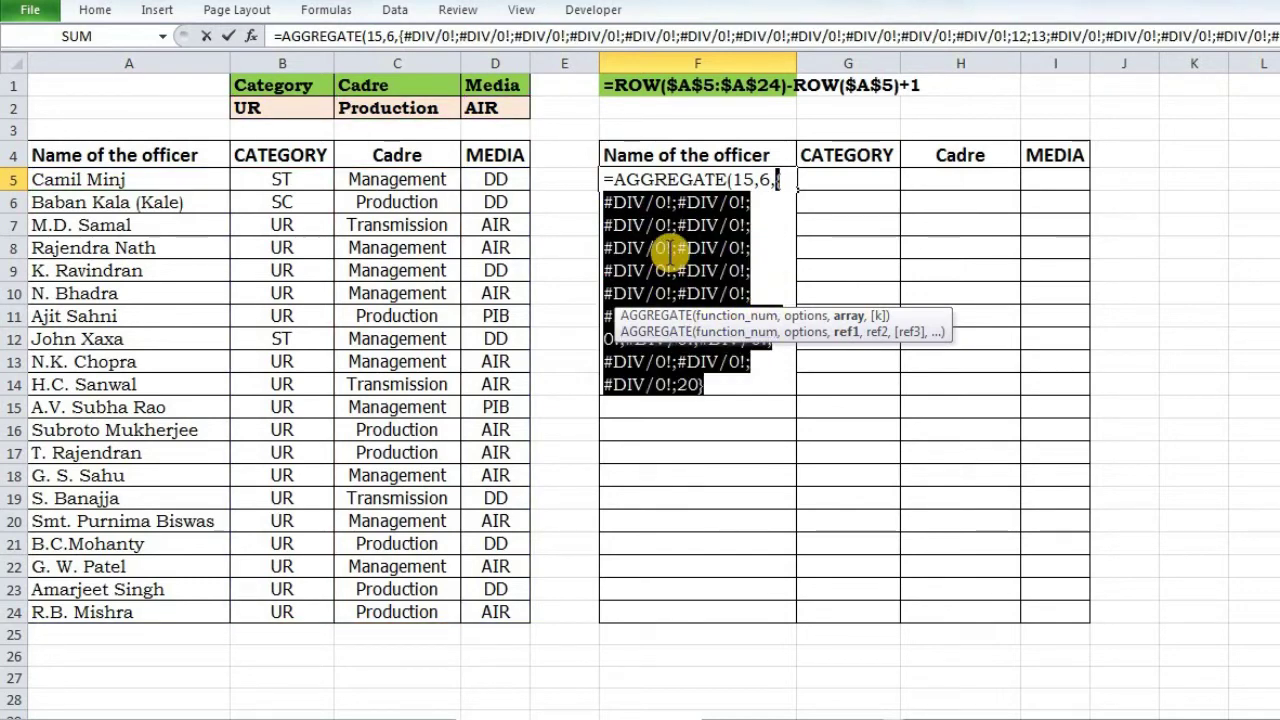
{"action": "key", "text": "ctrl+z"}
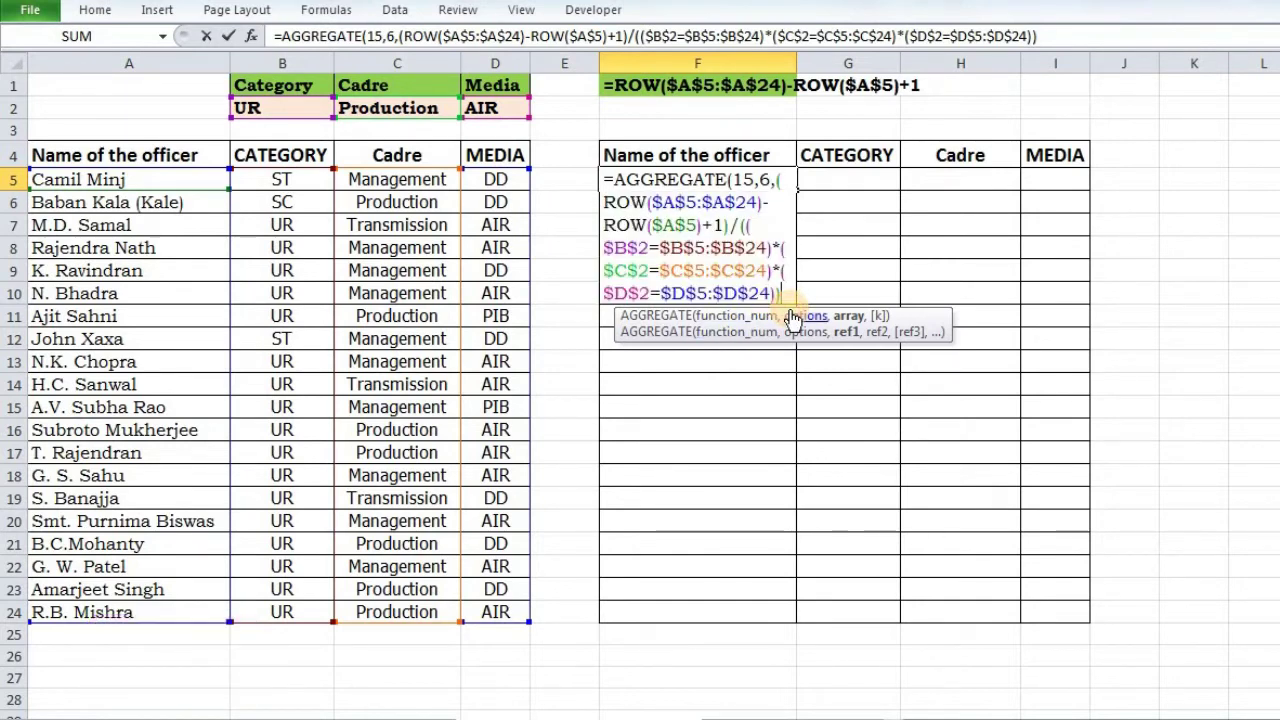
Add ROWS($F$5:F5) as the k argument of the AGGREGATE function in F5.
{"action": "type", "text": ","}
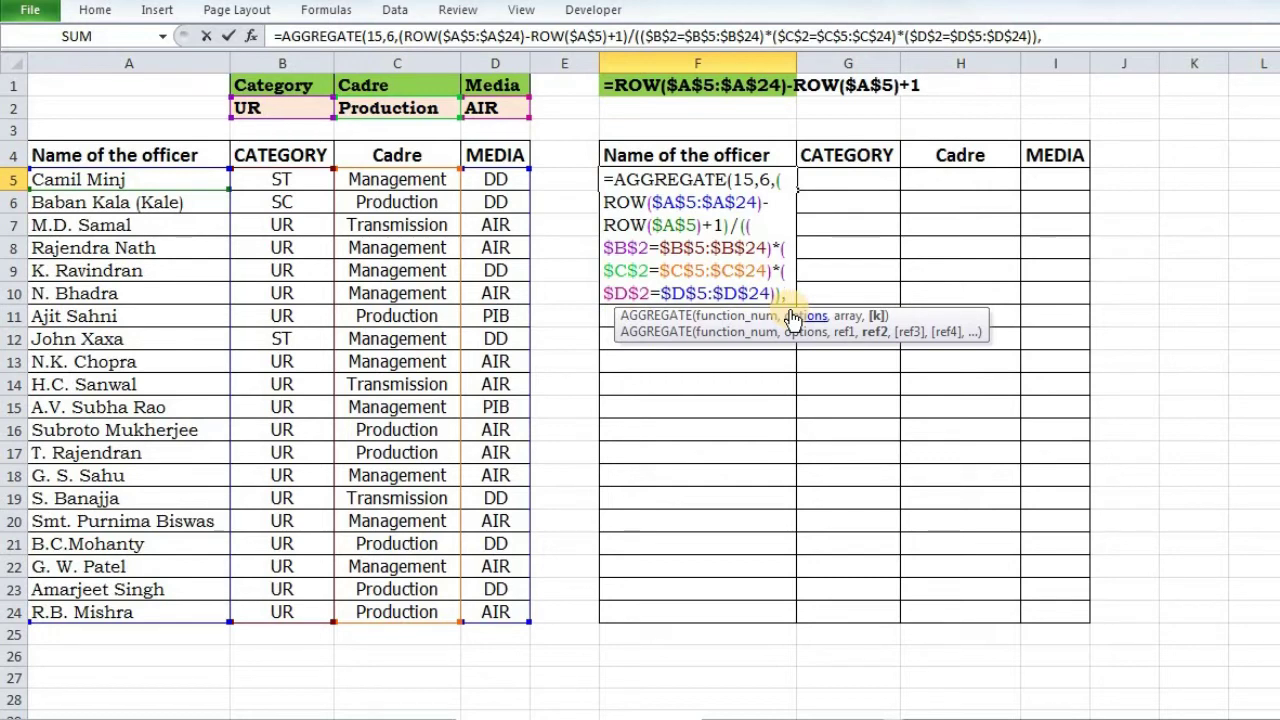
{"action": "type", "text": "rows"}
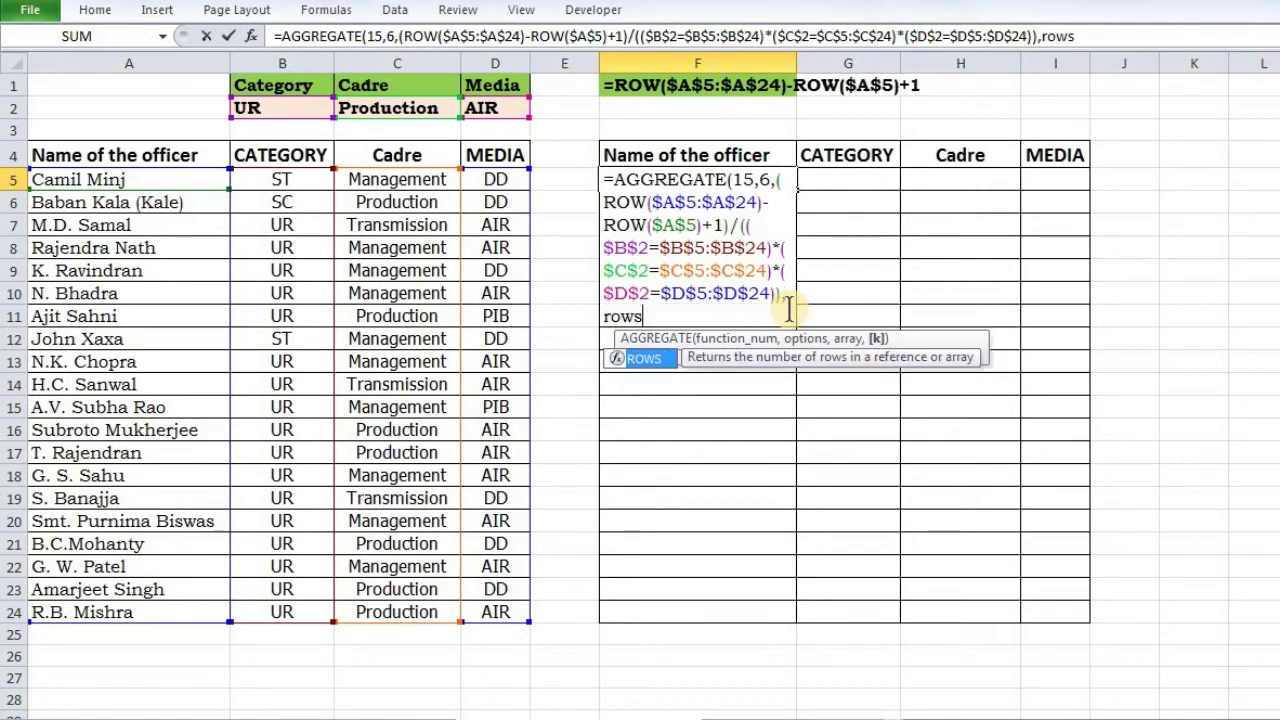
{"action": "key", "text": "Tab"}
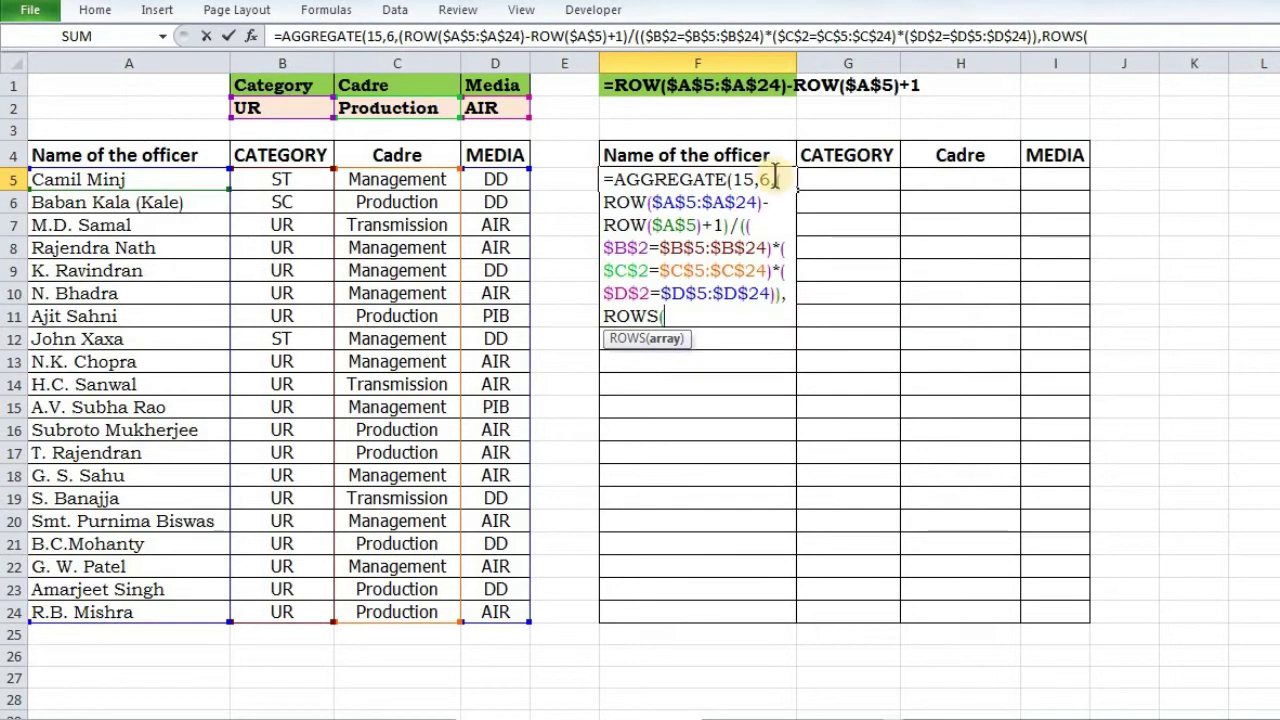
{"action": "type", "text": "f"}
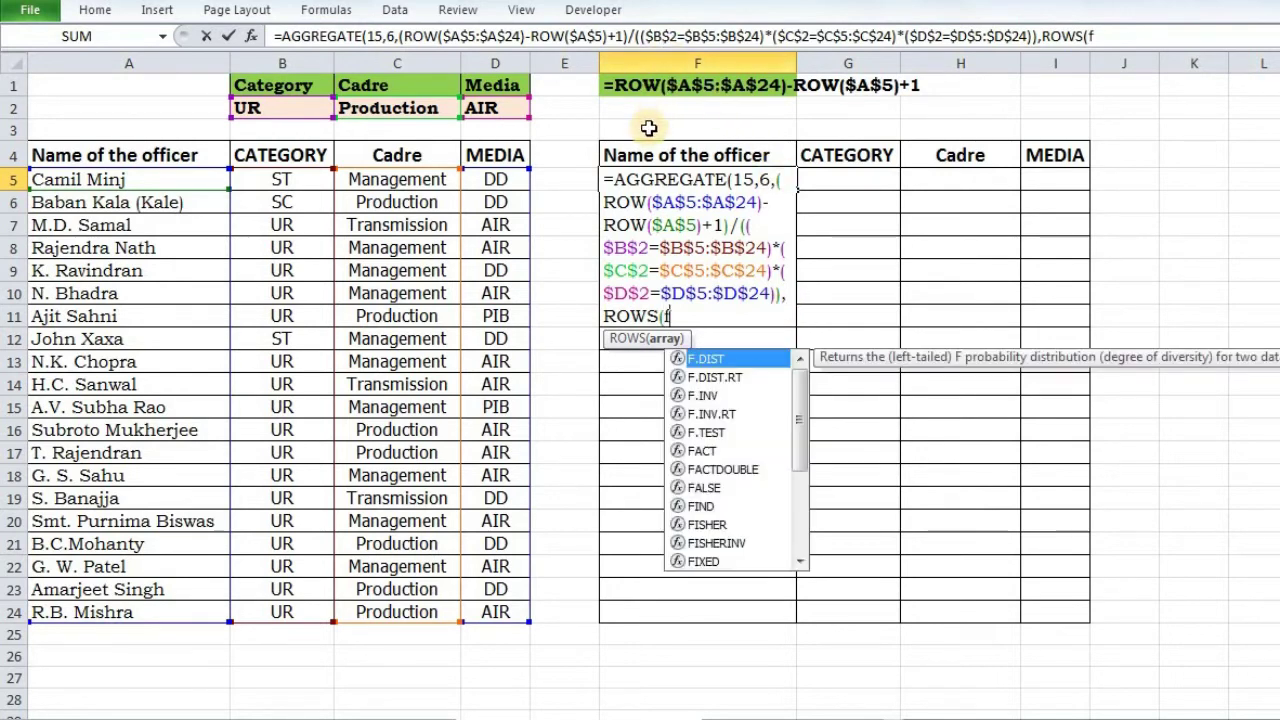
{"action": "type", "text": "5"}
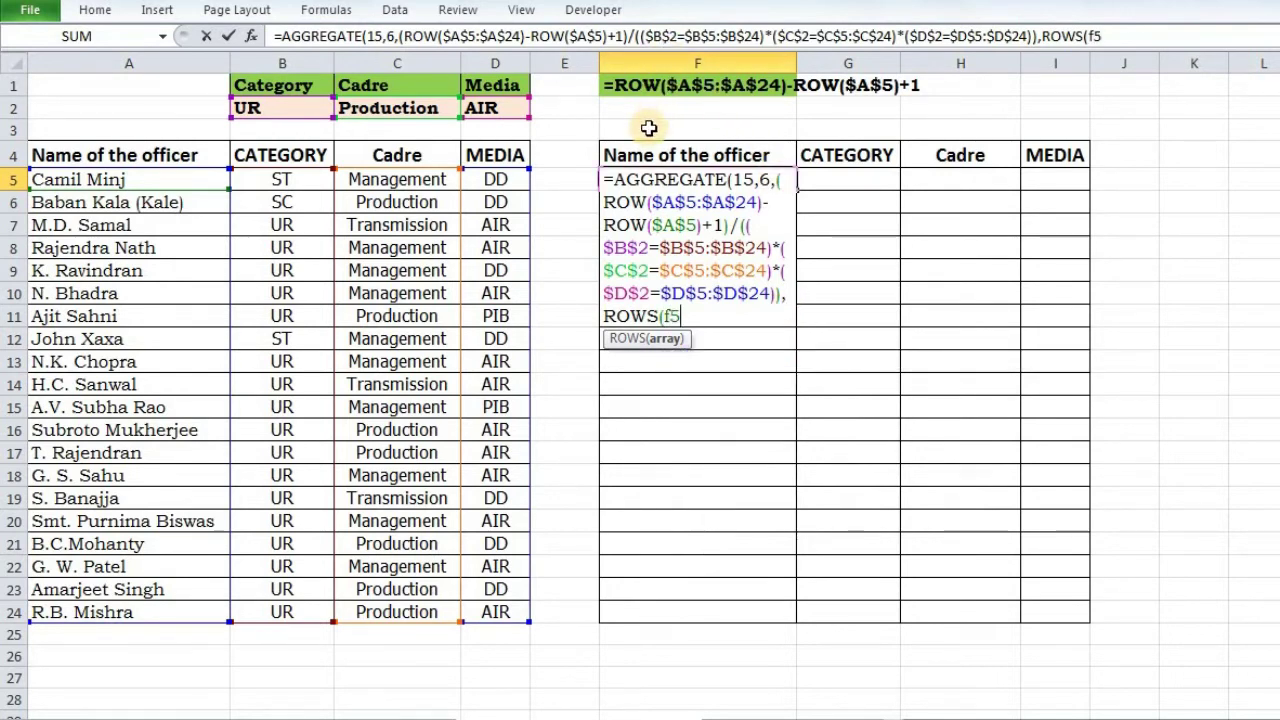
{"action": "key", "text": "F4"}
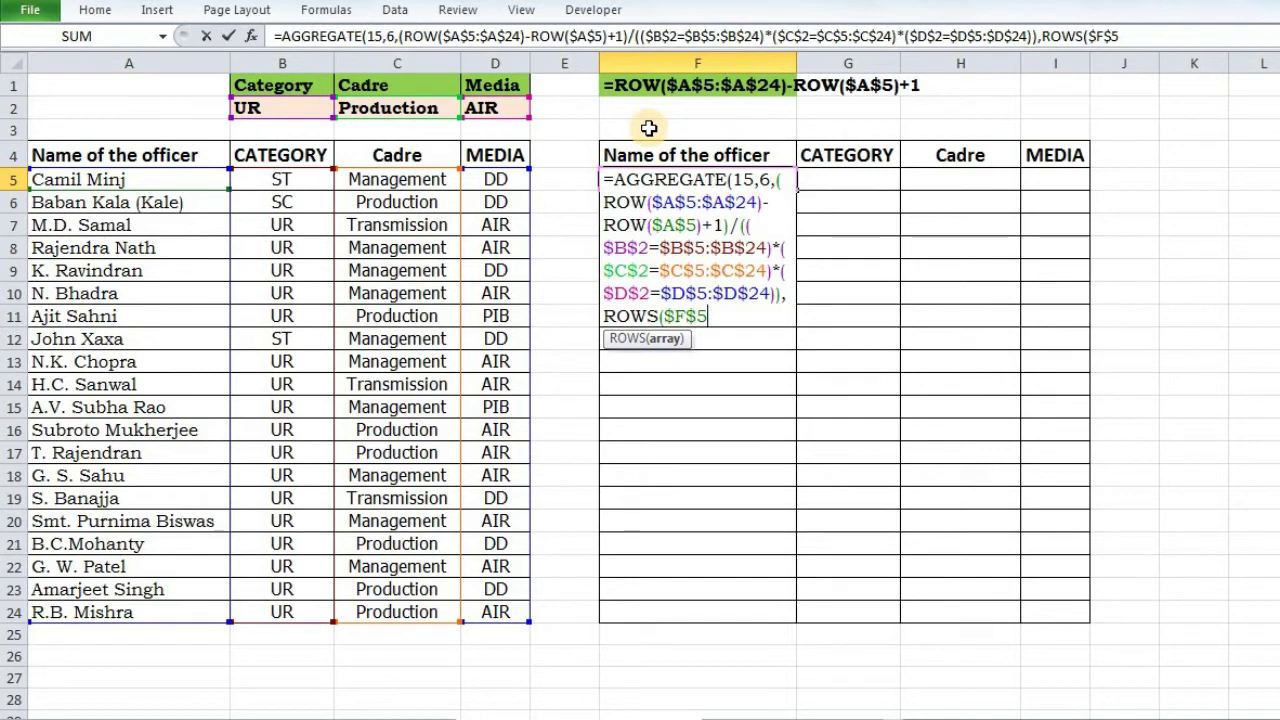
{"action": "type", "text": ":F5"}
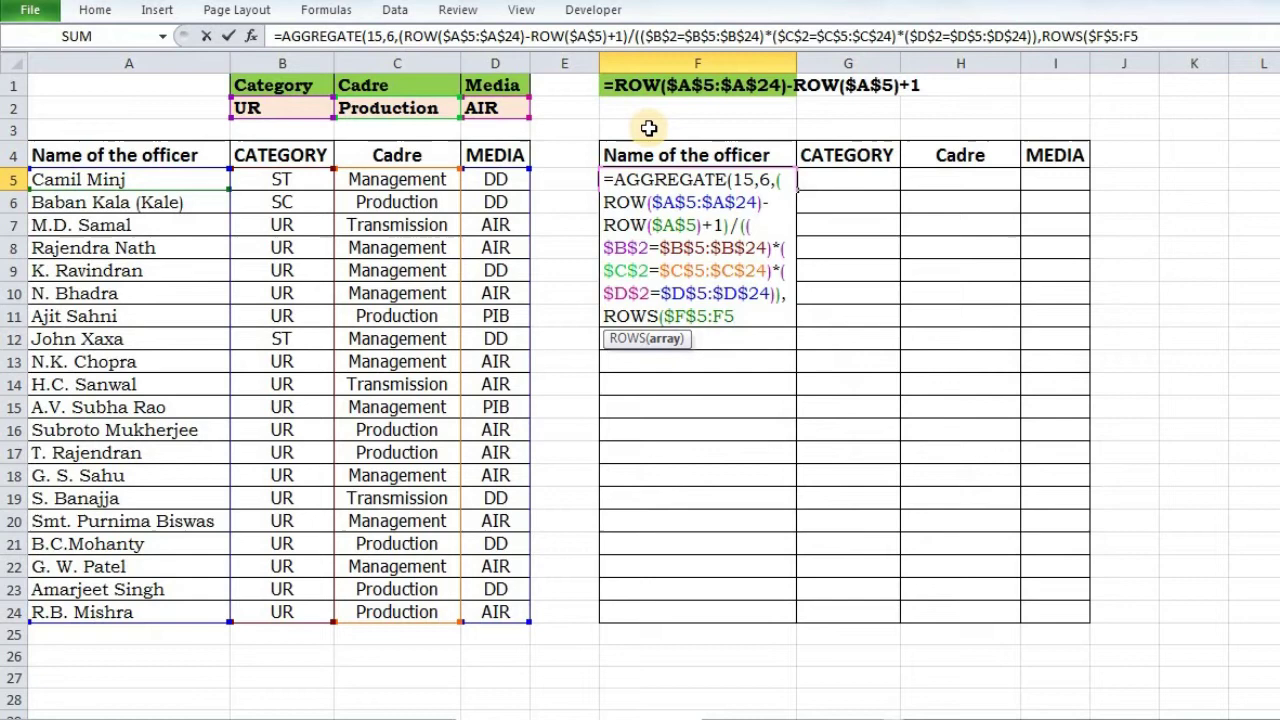
{"action": "type", "text": ")"}
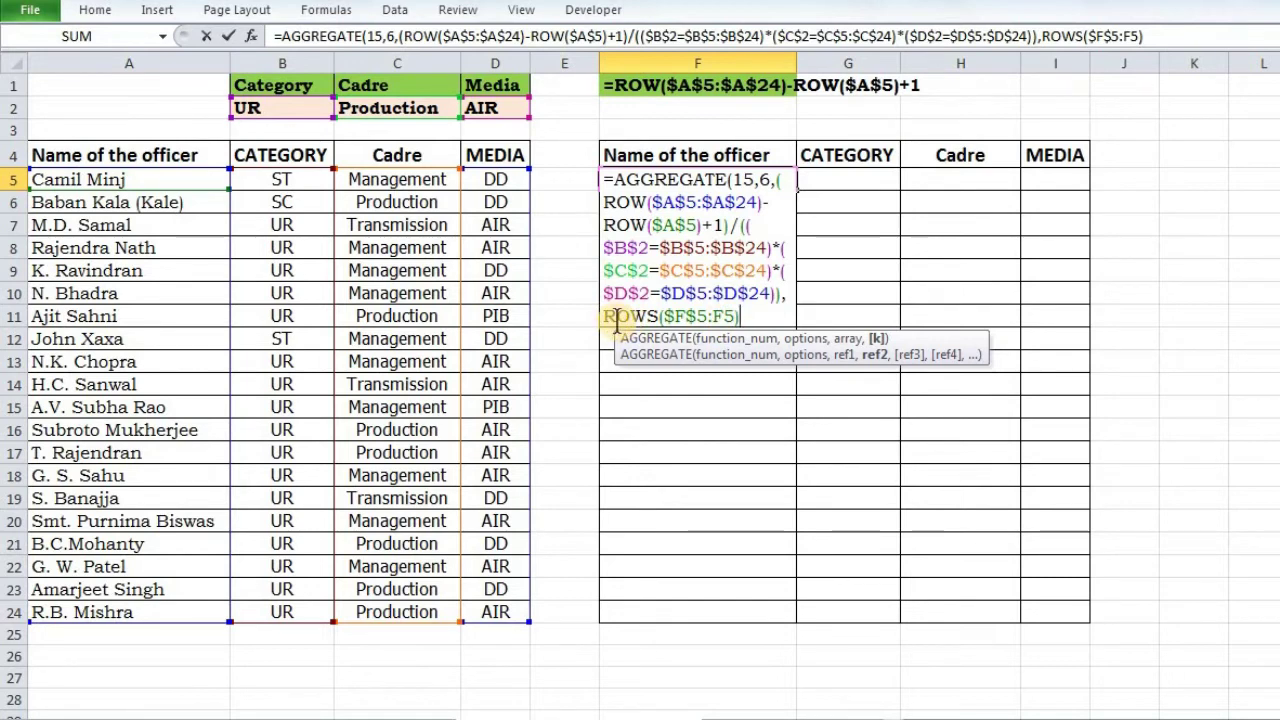
{"action": "type", "text": ")"}
Evaluate the k argument of AGGREGATE in place to inspect its value, and restore the ROWS expression.
{"action": "left_click", "coordinate": [876, 340]}
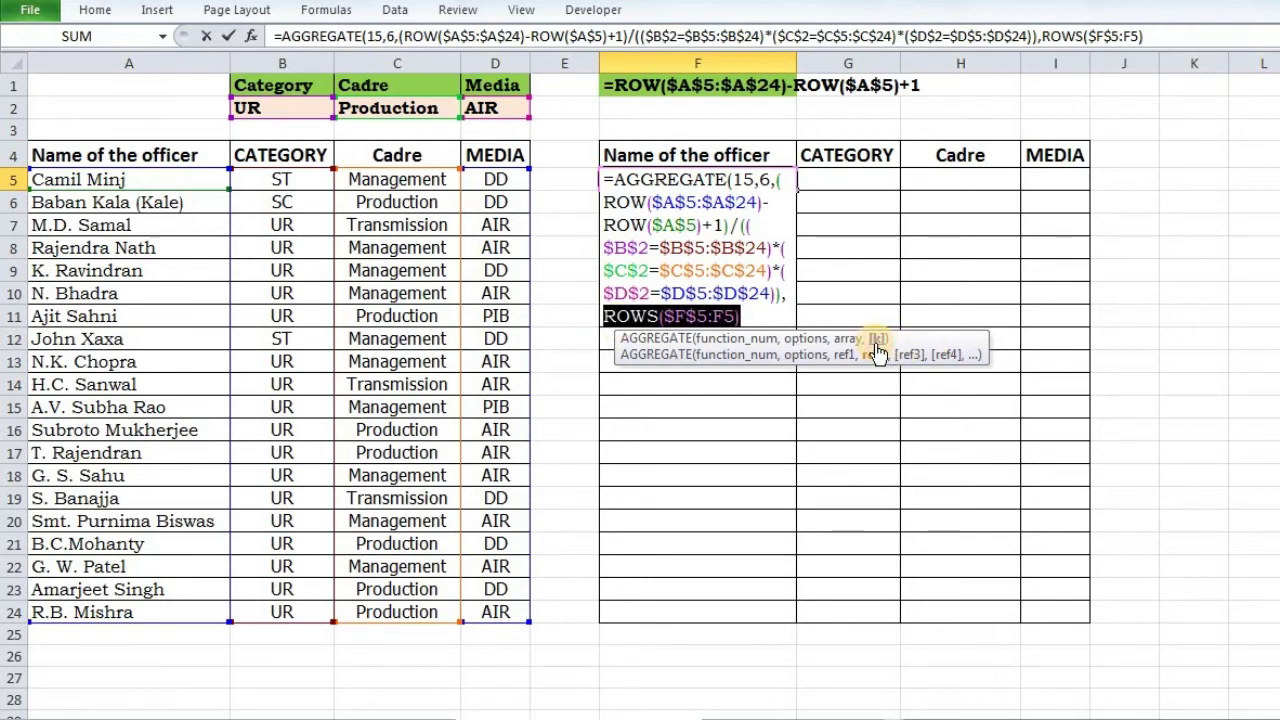
{"action": "type", "text": "1"}
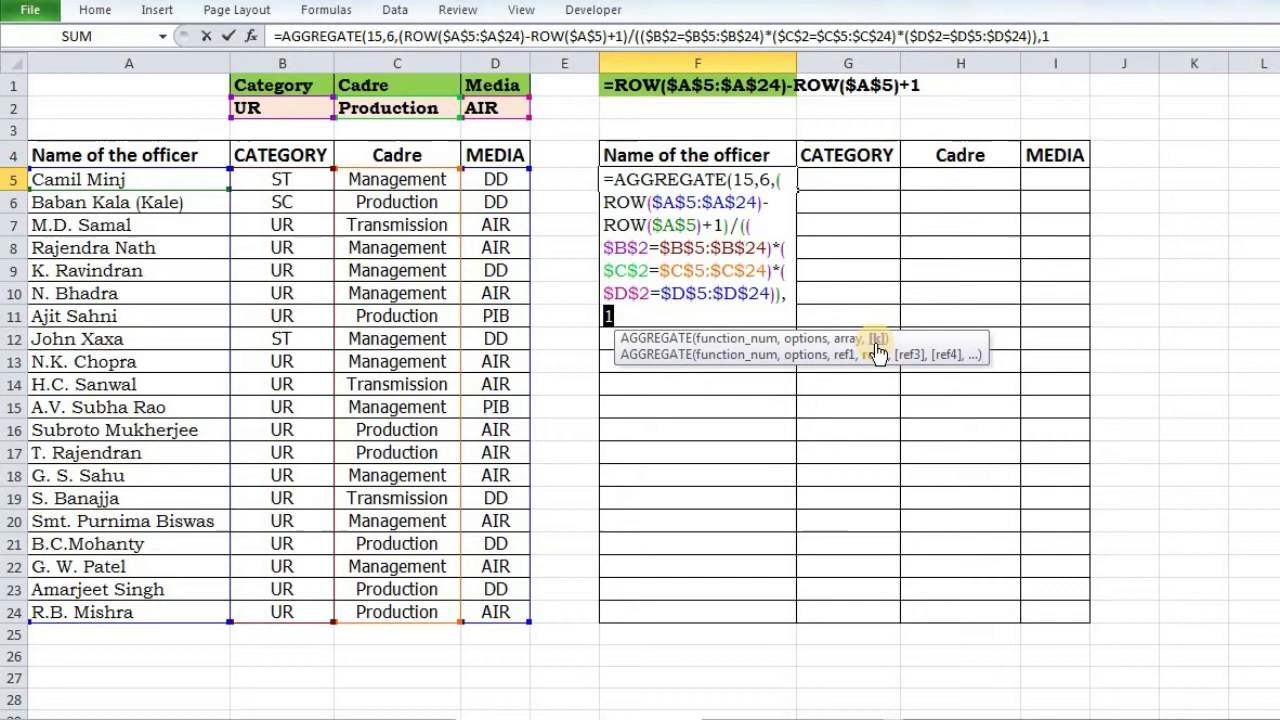
{"action": "key", "text": "ctrl+z"}
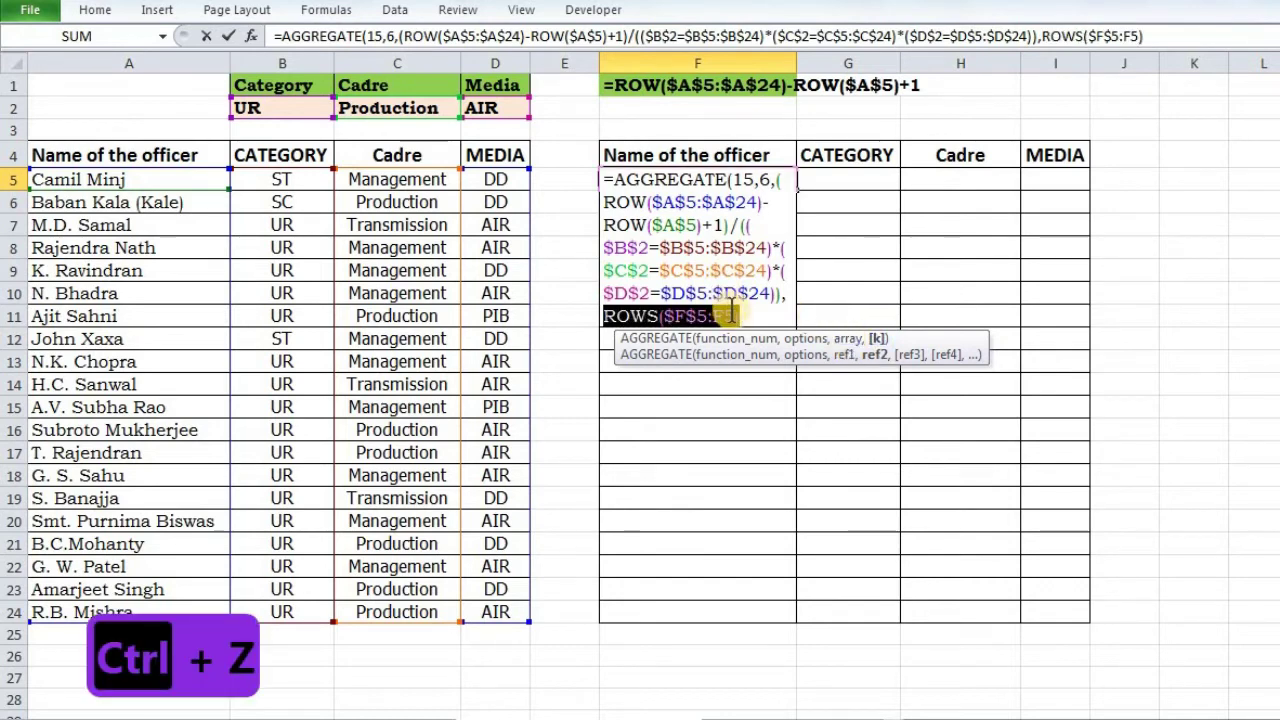
Close the AGGREGATE parenthesis, enter F5 as an array formula, and fill it down to F24.
{"action": "left_click", "coordinate": [762, 315]}
{"action": "type", "text": ")"}
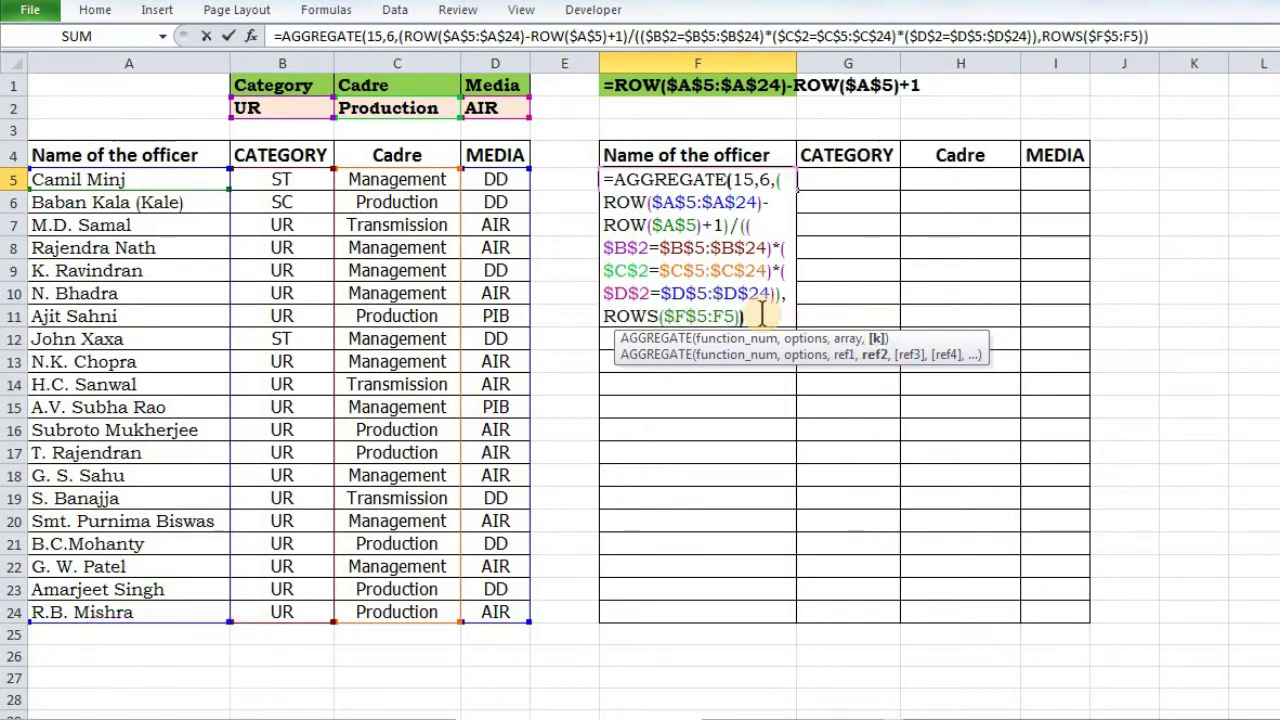
{"action": "key", "text": "ctrl+shift+Return"}
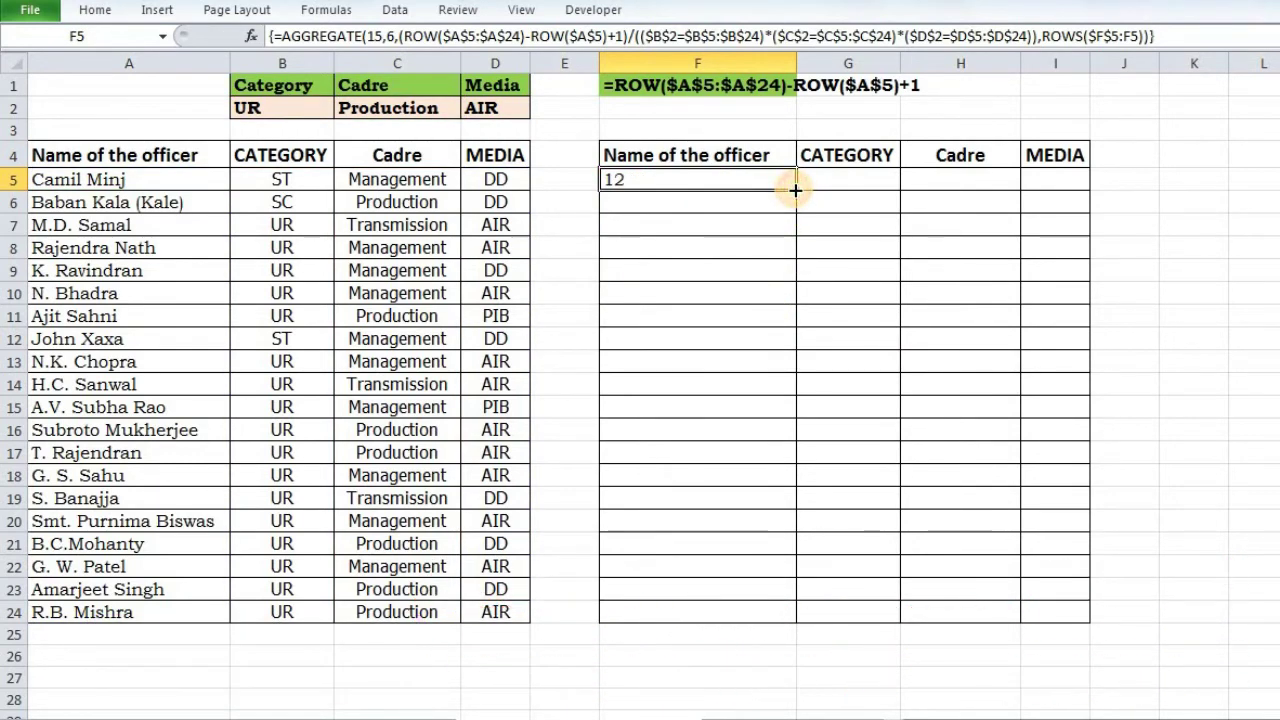
{"action": "left_click_drag", "start_coordinate": [795, 189], "coordinate": [778, 618]}
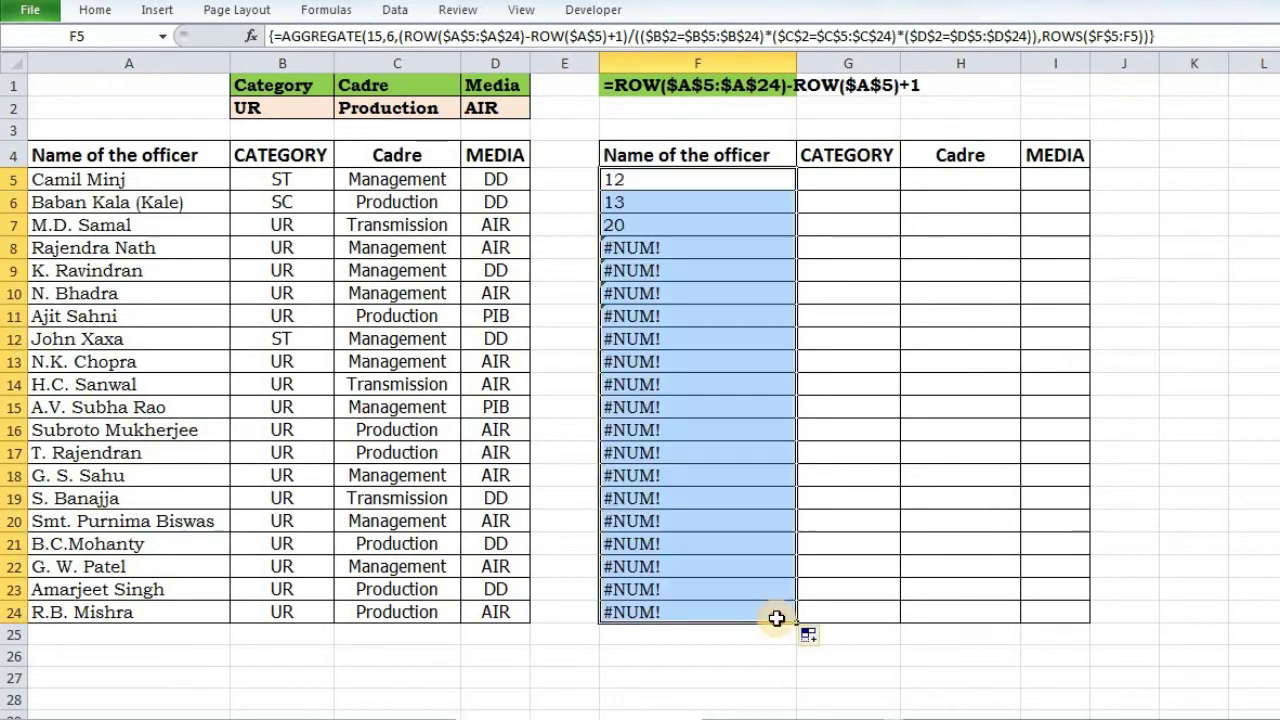
Insert INDEX before AGGREGATE in F5 with the absolute range $A$5:$D$24 as its array, making AGGREGATE the row number.
{"action": "double_click", "coordinate": [621, 186]}
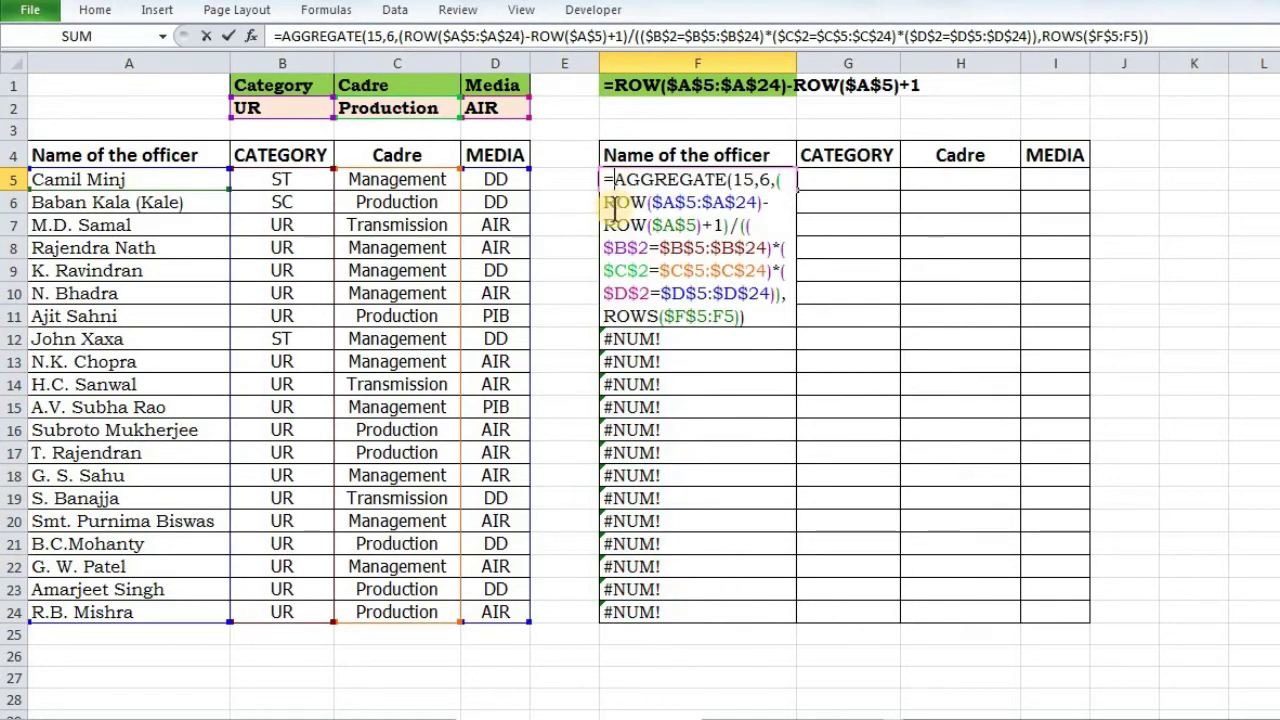
{"action": "type", "text": "INDEX"}
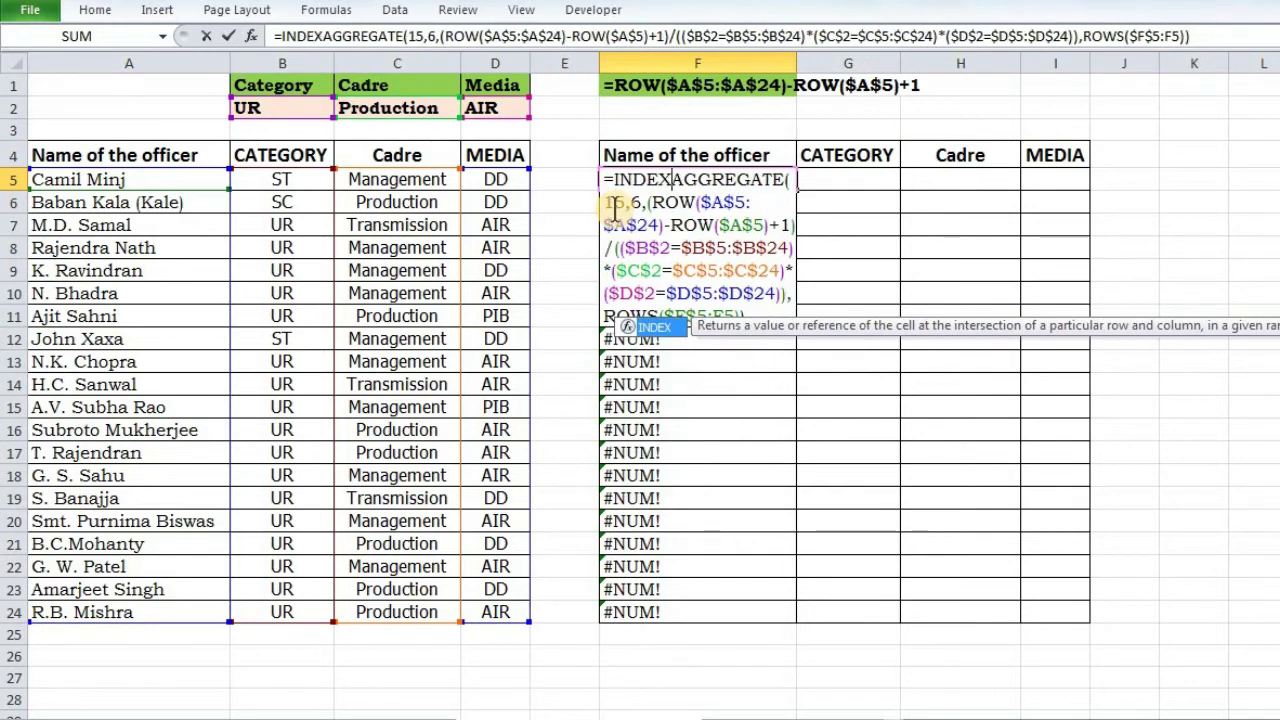
{"action": "type", "text": "("}
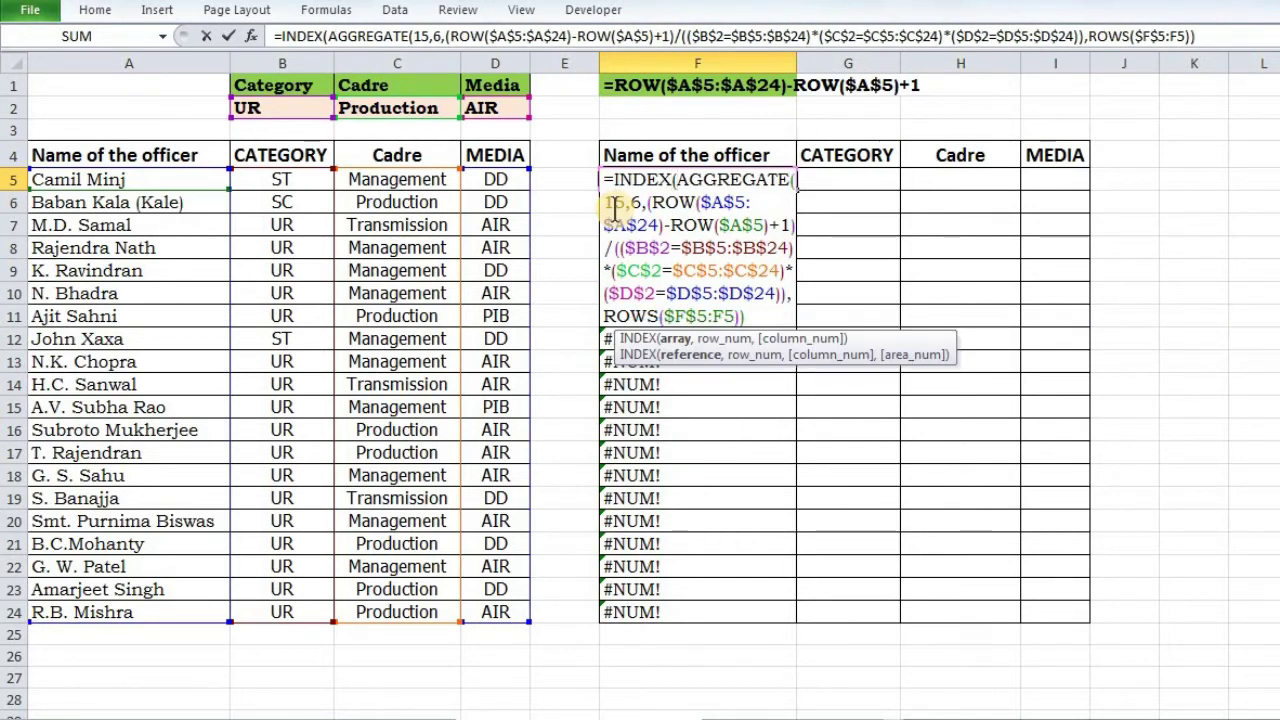
{"action": "left_click", "coordinate": [133, 178]}
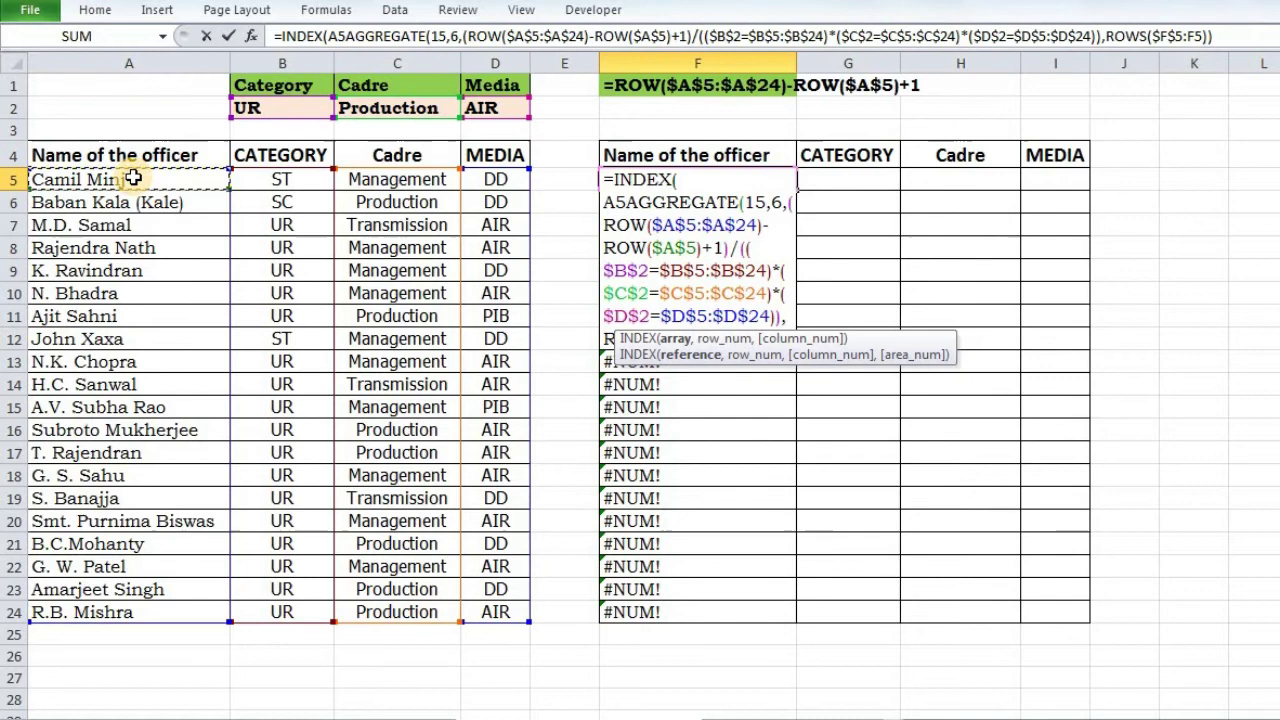
{"action": "key", "text": "ctrl+shift+Down"}
{"action": "key", "text": "ctrl+shift+Right"}
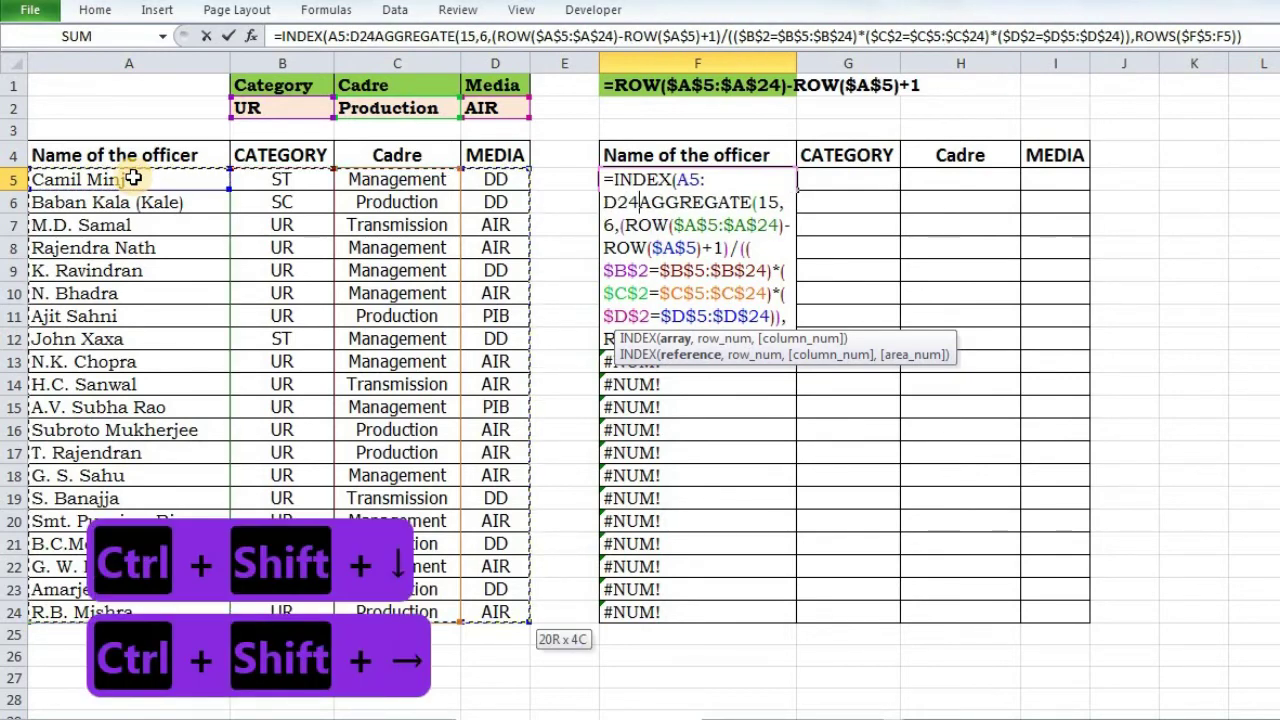
{"action": "key", "text": "F4"}
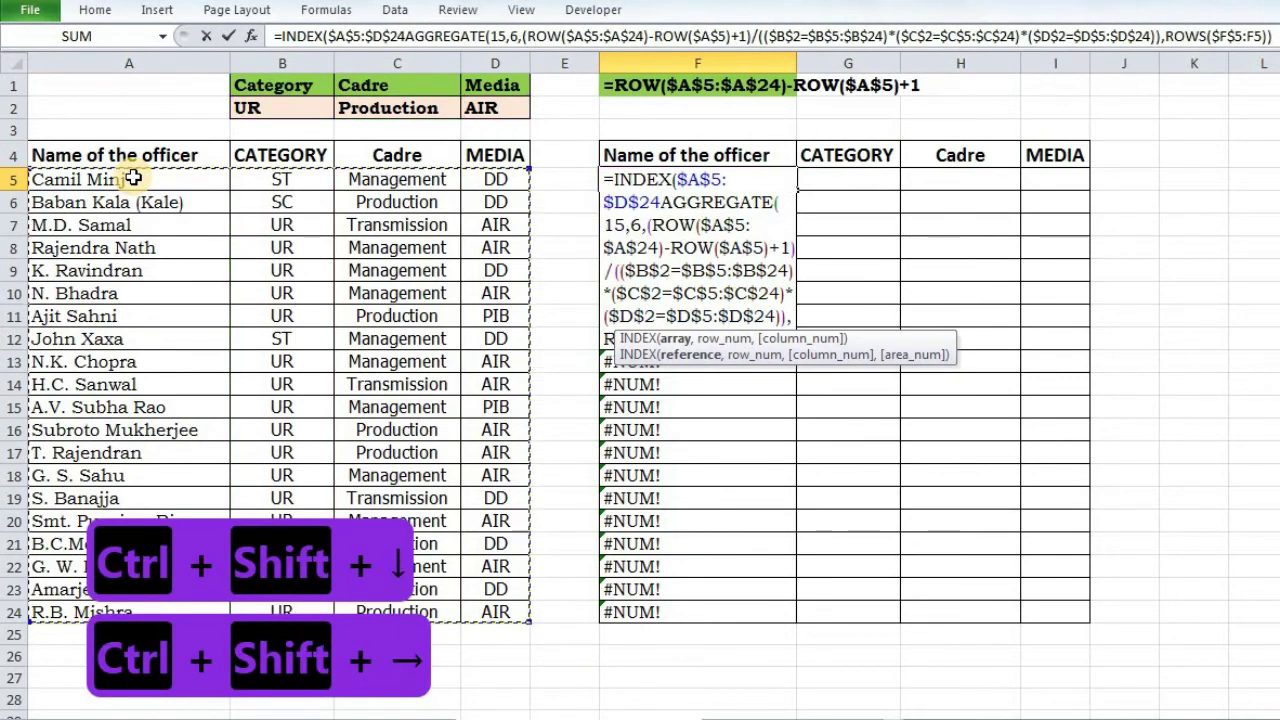
{"action": "type", "text": ",6"}
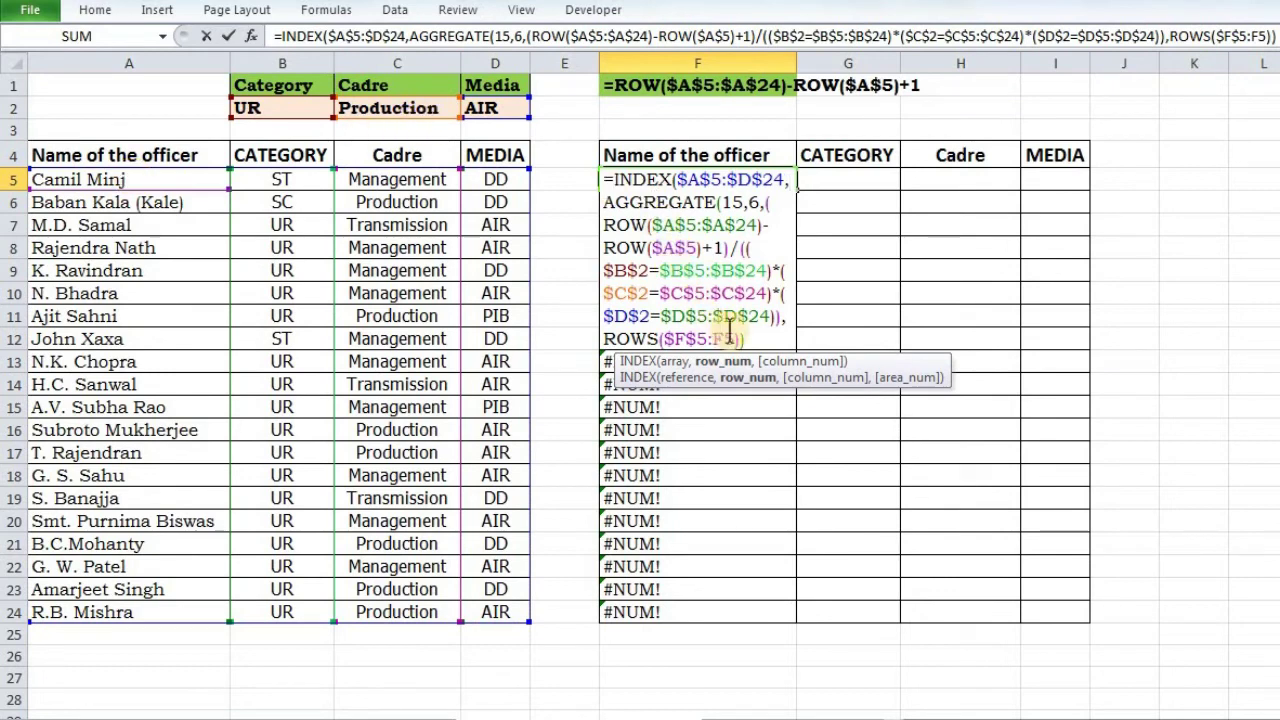
Add COLUMNS($F$5:F5) as the column number argument of INDEX in F5 and close the formula.
{"action": "type", "text": ","}
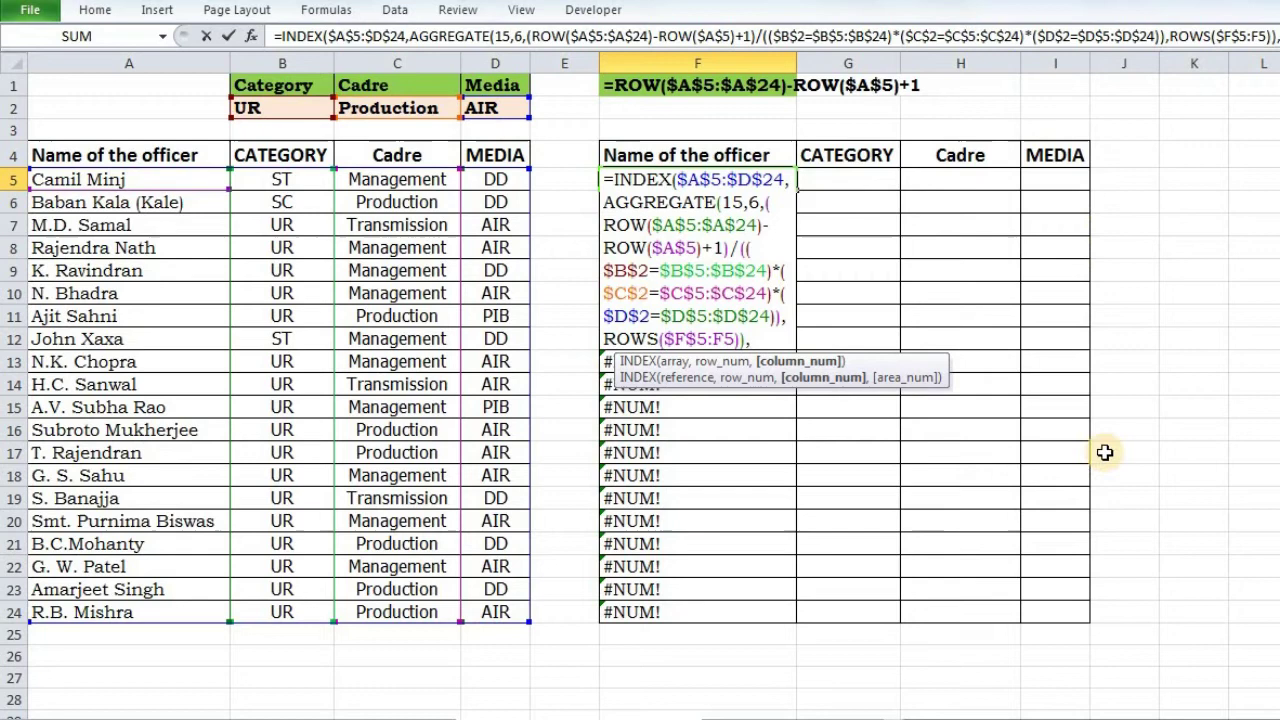
{"action": "type", "text": "COLUMNS"}
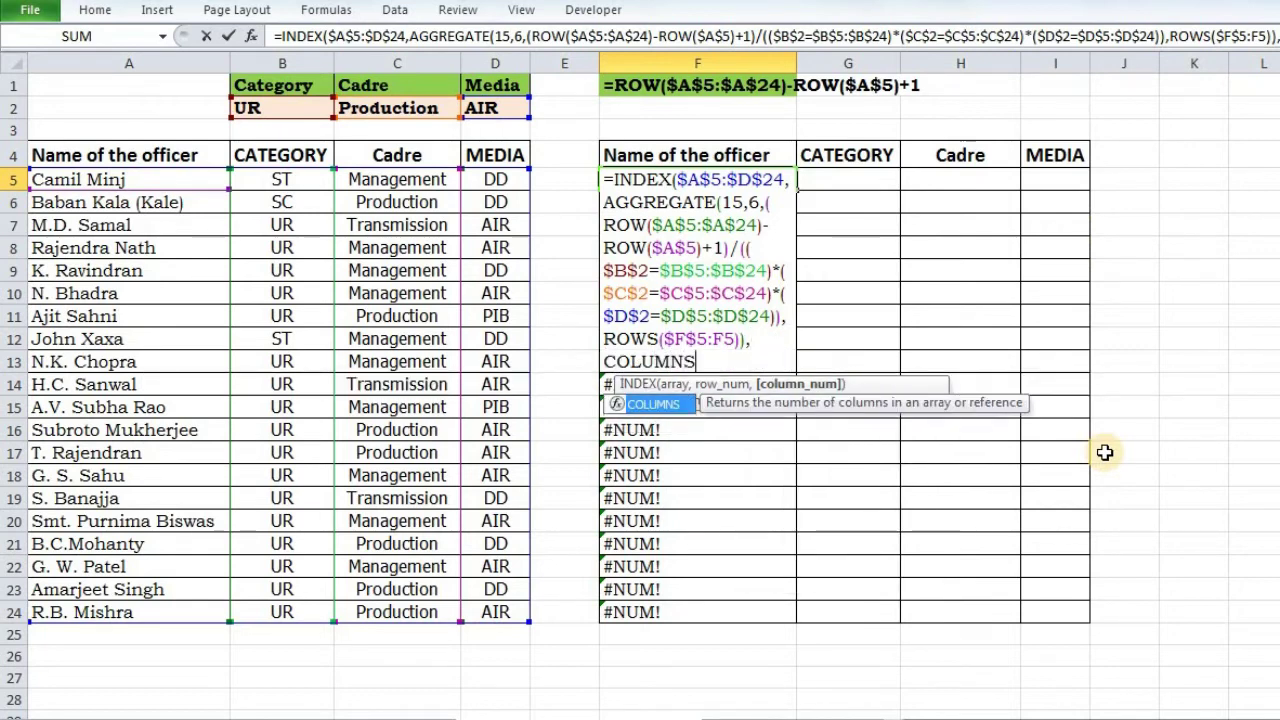
{"action": "type", "text": "($"}
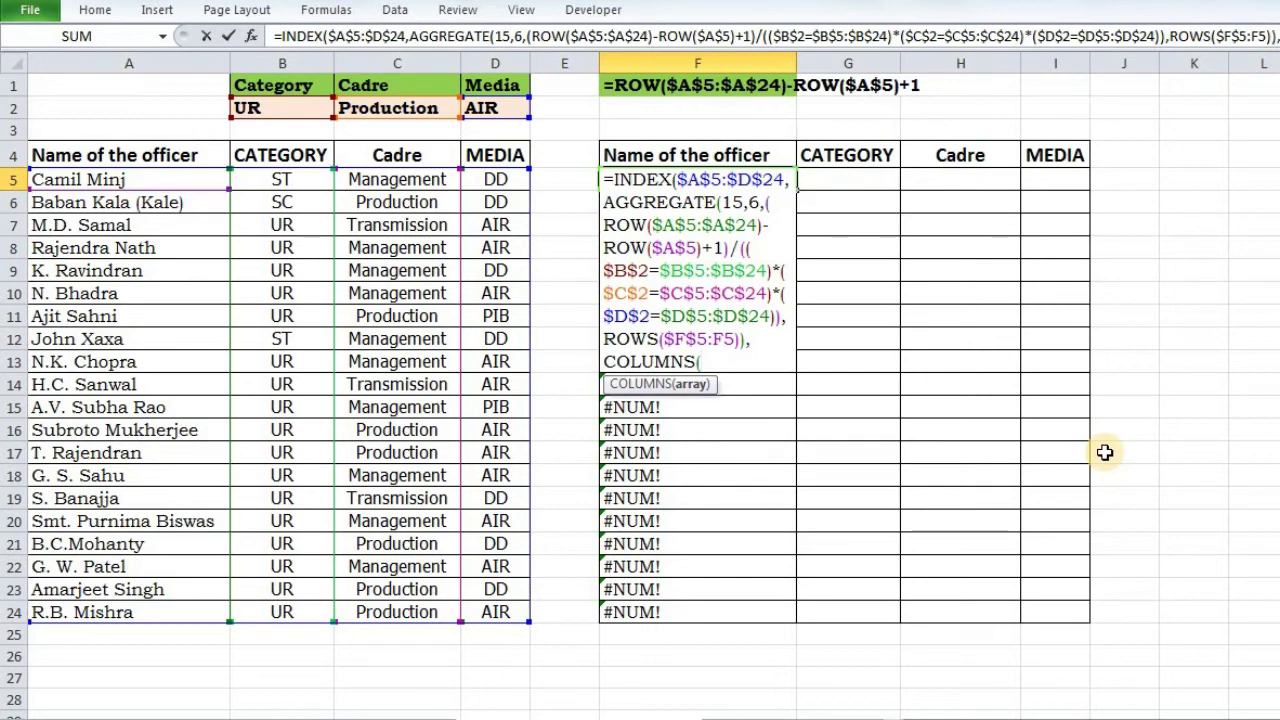
{"action": "type", "text": "F"}
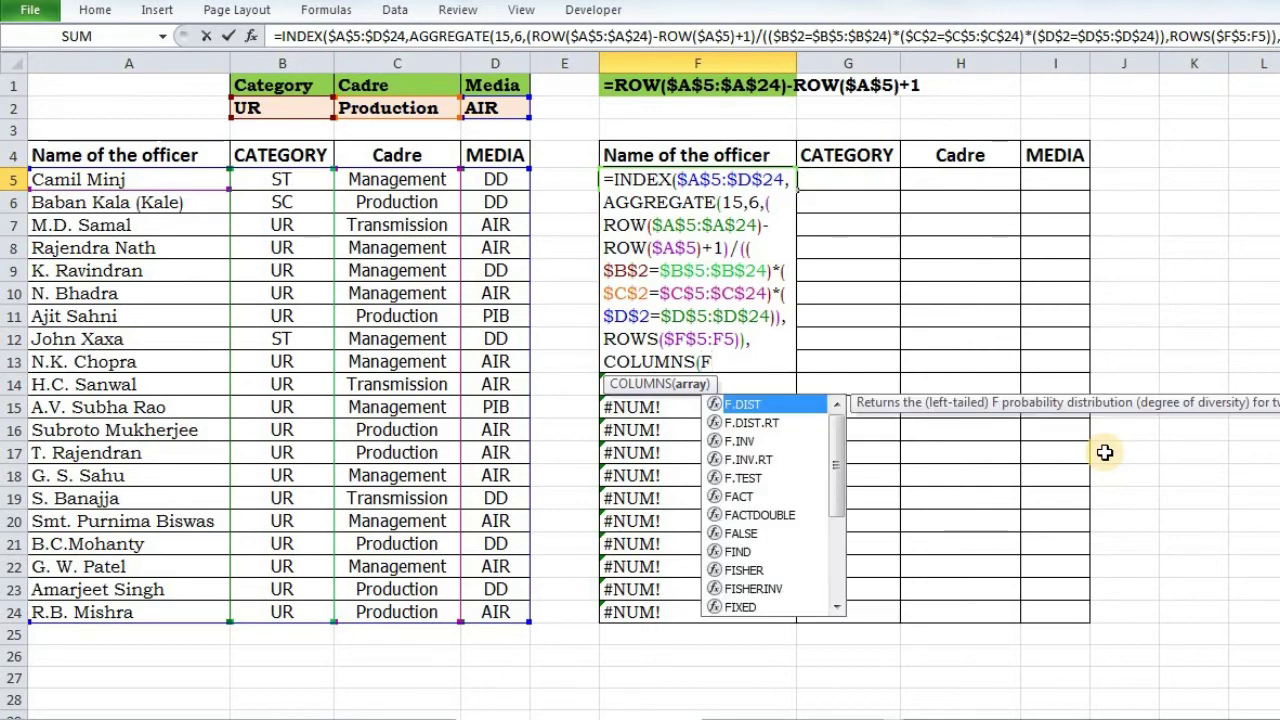
{"action": "type", "text": "$5"}
{"action": "key", "text": "F4"}
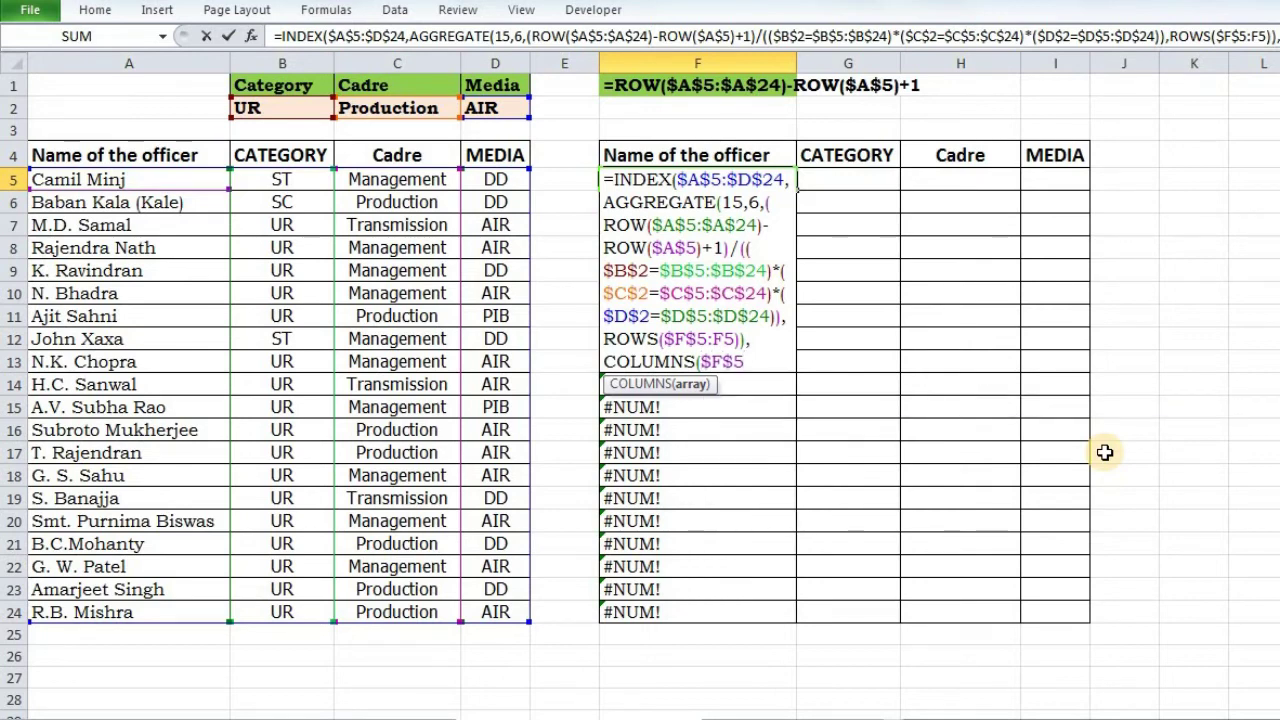
{"action": "type", "text": ":F5"}
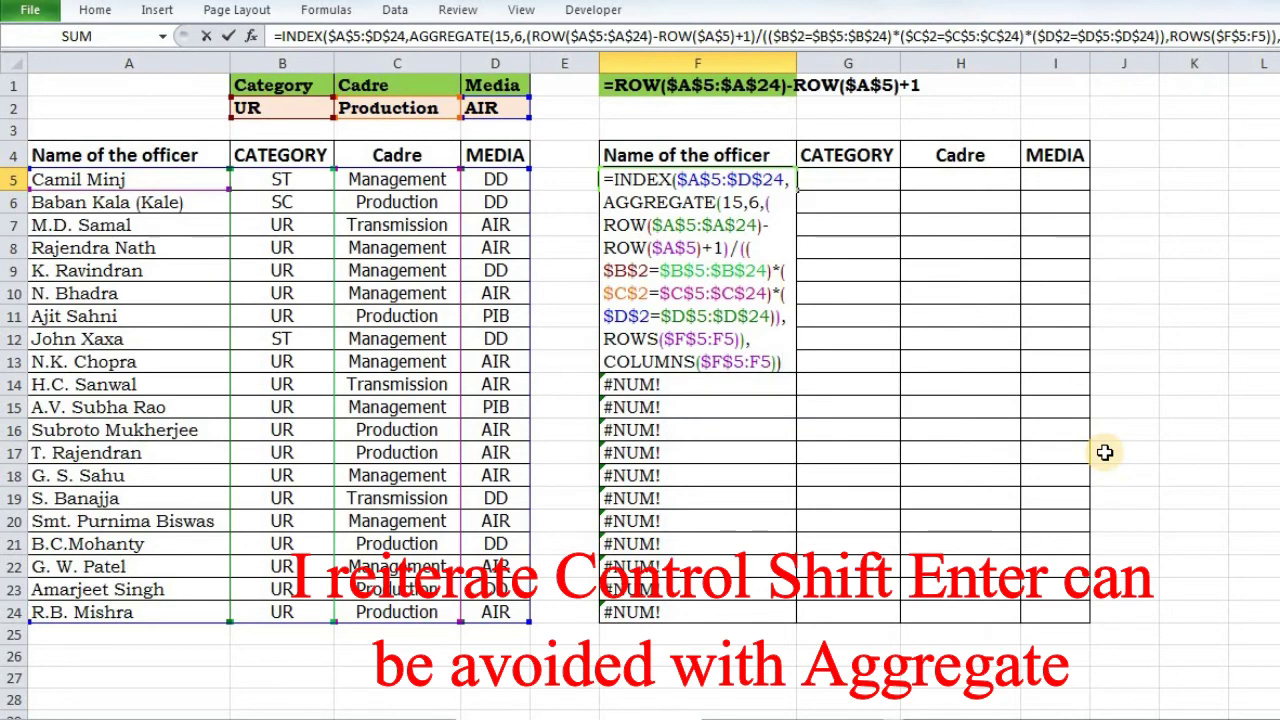
Enter the INDEX formula in F5 as an array formula and fill it down and across through I24.
{"action": "key", "text": "ctrl+shift+Return"}
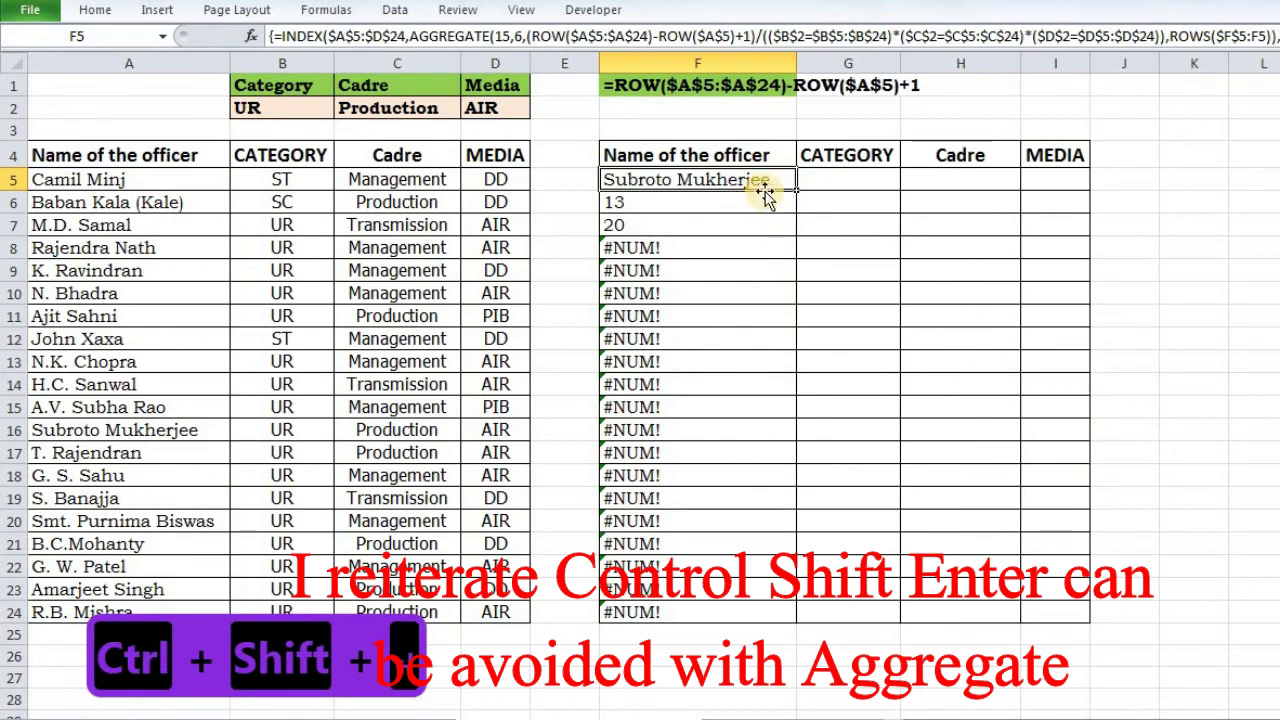
{"action": "double_click", "coordinate": [796, 187]}
{"action": "left_click_drag", "start_coordinate": [796, 622], "coordinate": [1066, 628]}
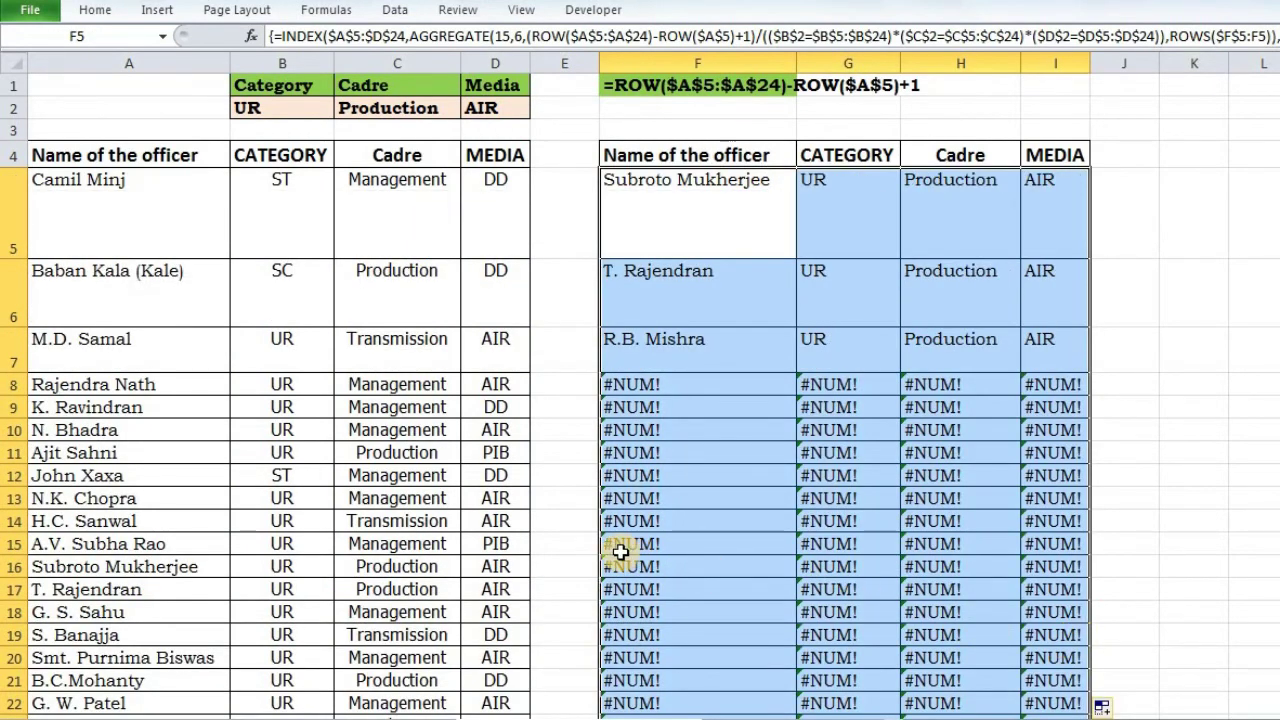
Autofit the heights of rows 5, 6 and 7, and select cell F7.
{"action": "double_click", "coordinate": [15, 258]}
{"action": "double_click", "coordinate": [15, 260]}
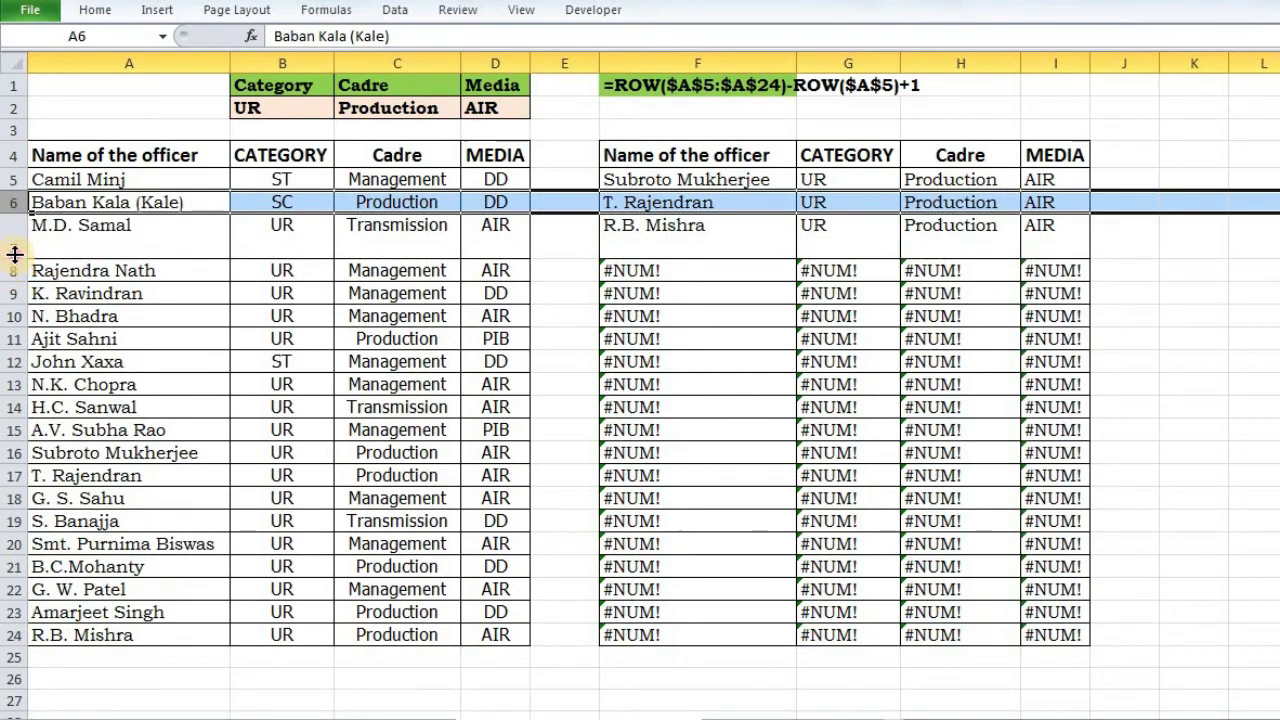
{"action": "double_click", "coordinate": [15, 257]}
{"action": "left_click", "coordinate": [770, 228]}
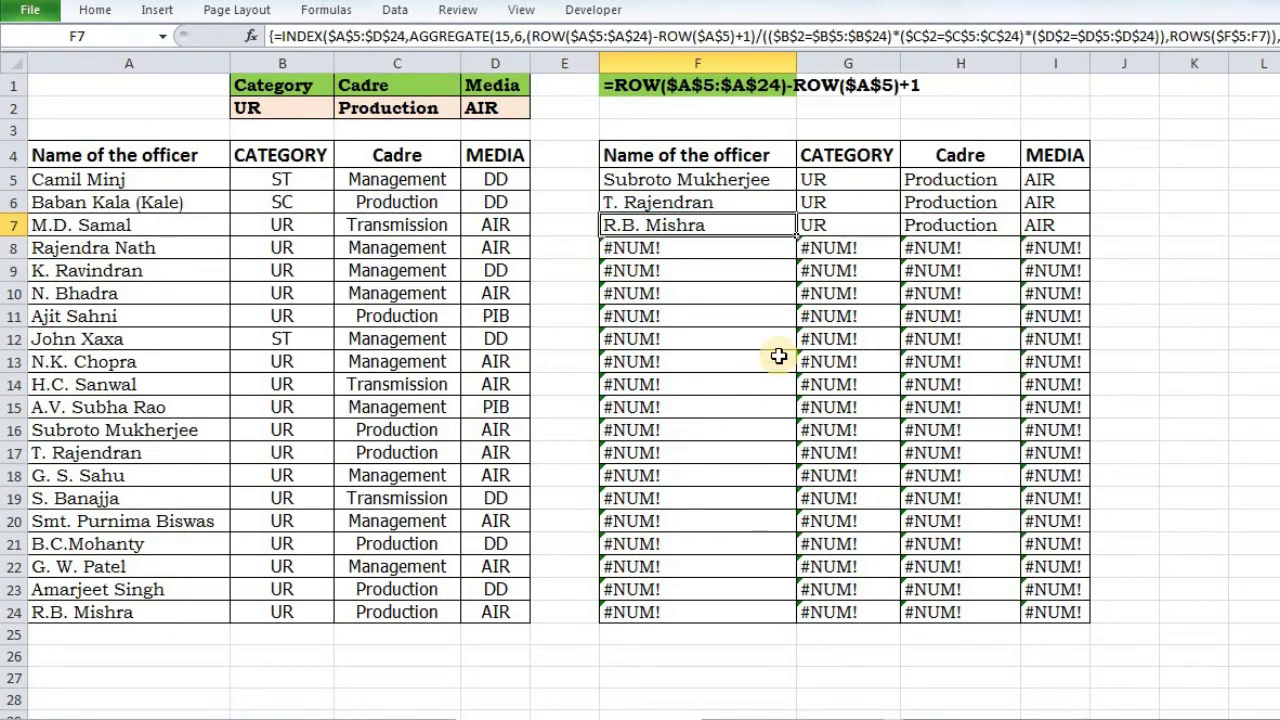
Wrap the INDEX formula in F5 in IFERROR with "" as the error value and enter it as an array formula.
{"action": "double_click", "coordinate": [609, 182]}
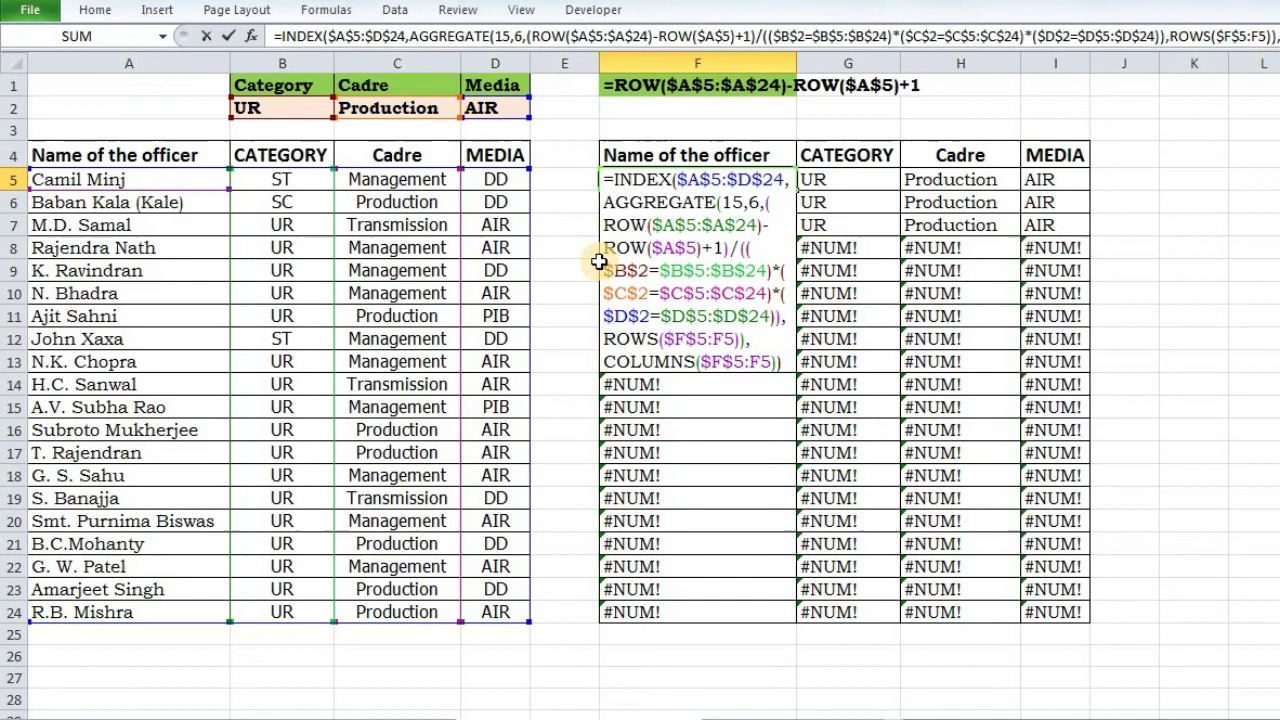
{"action": "type", "text": "IFE"}
{"action": "key", "text": "Tab"}
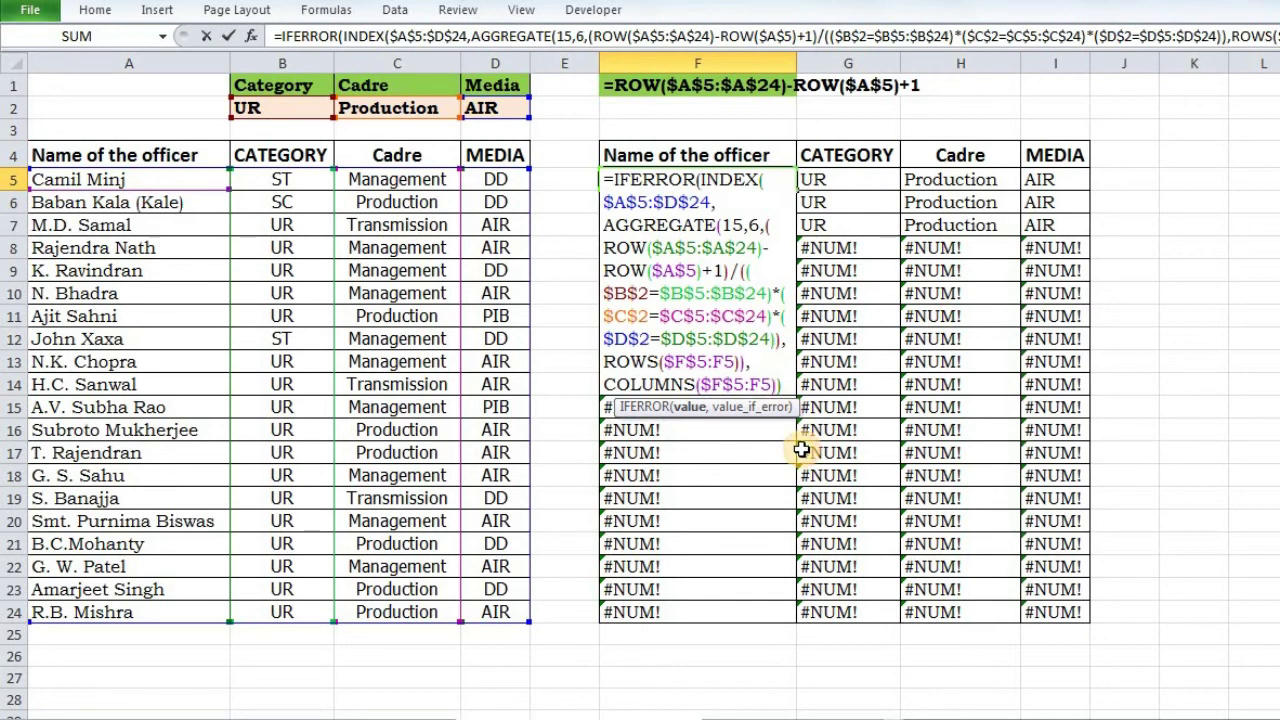
{"action": "type", "text": "),\"\""}
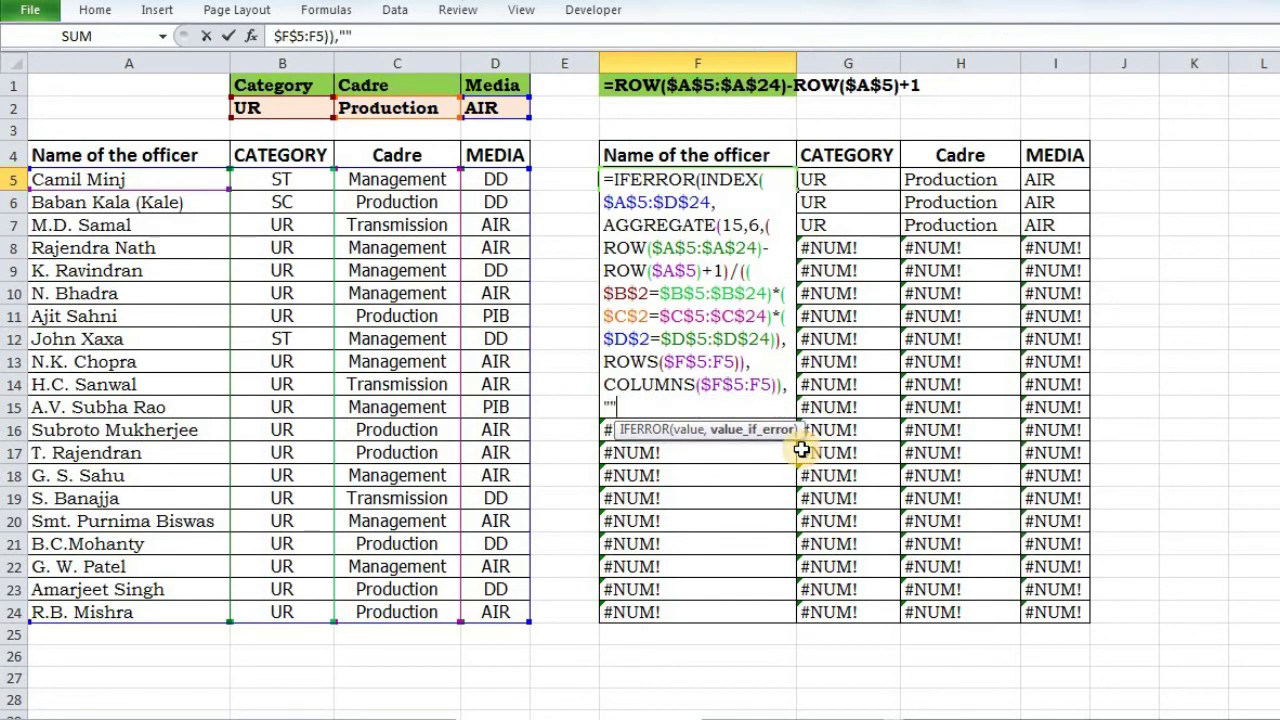
{"action": "type", "text": ")"}
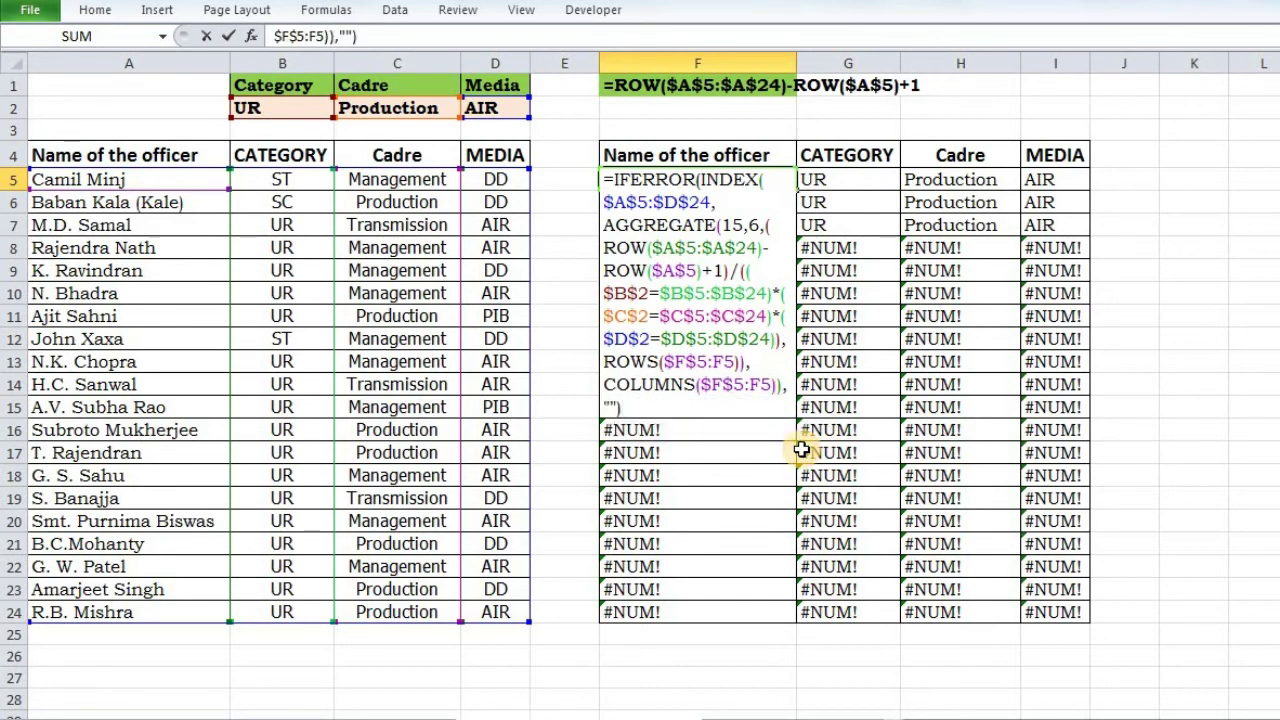
{"action": "key", "text": "ctrl+shift+Return"}
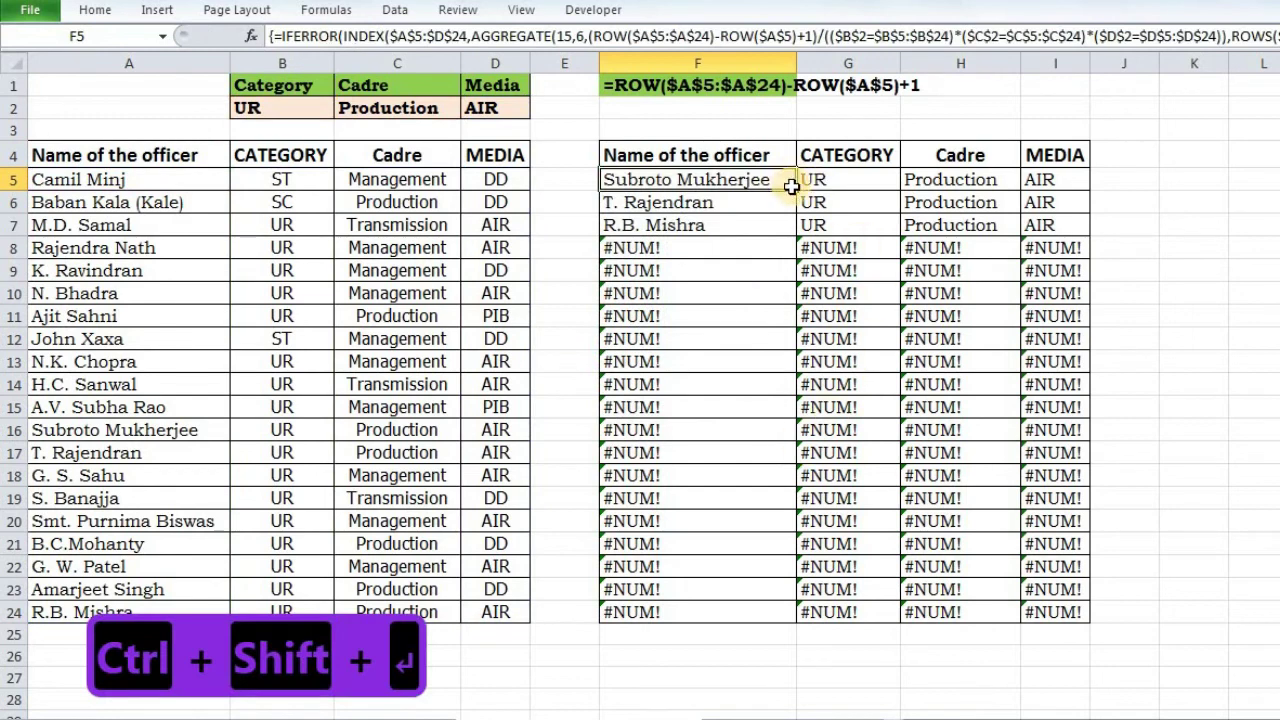
Fill the IFERROR formula from F5 across to I5 and down through row 24, autofitting the height of row 5.
{"action": "left_click_drag", "start_coordinate": [797, 190], "coordinate": [1072, 185]}
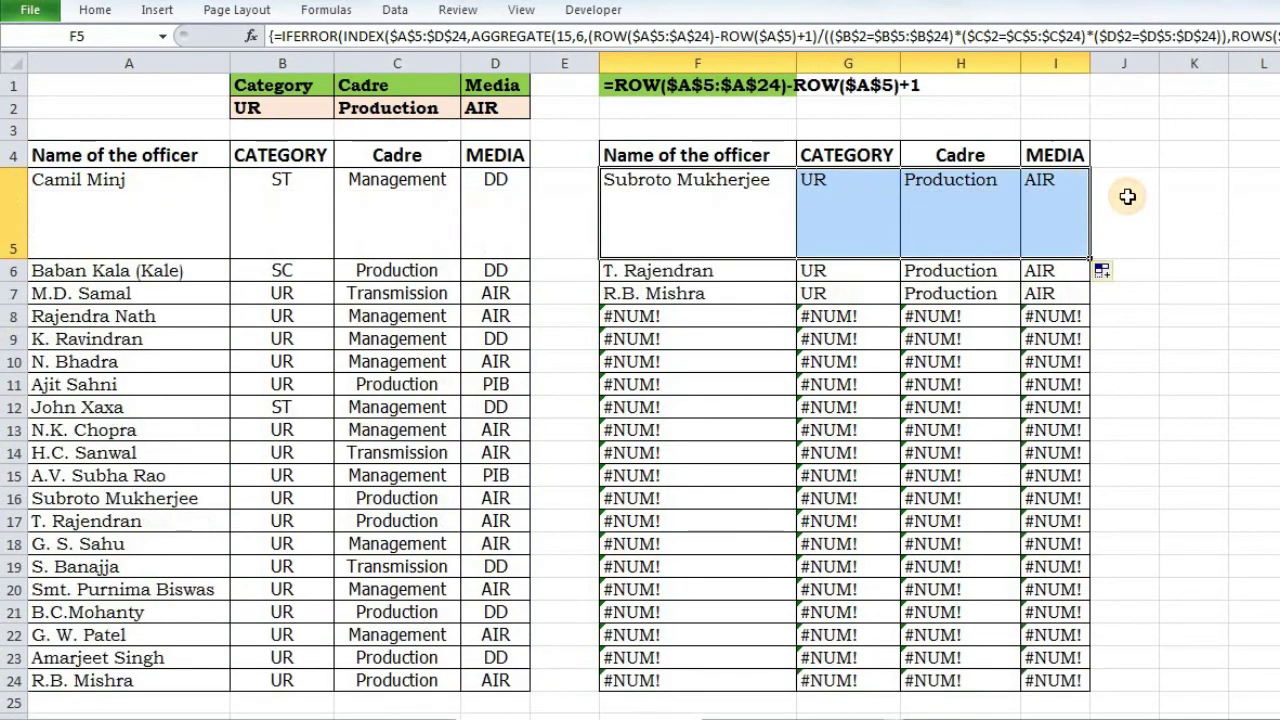
{"action": "double_click", "coordinate": [15, 259]}
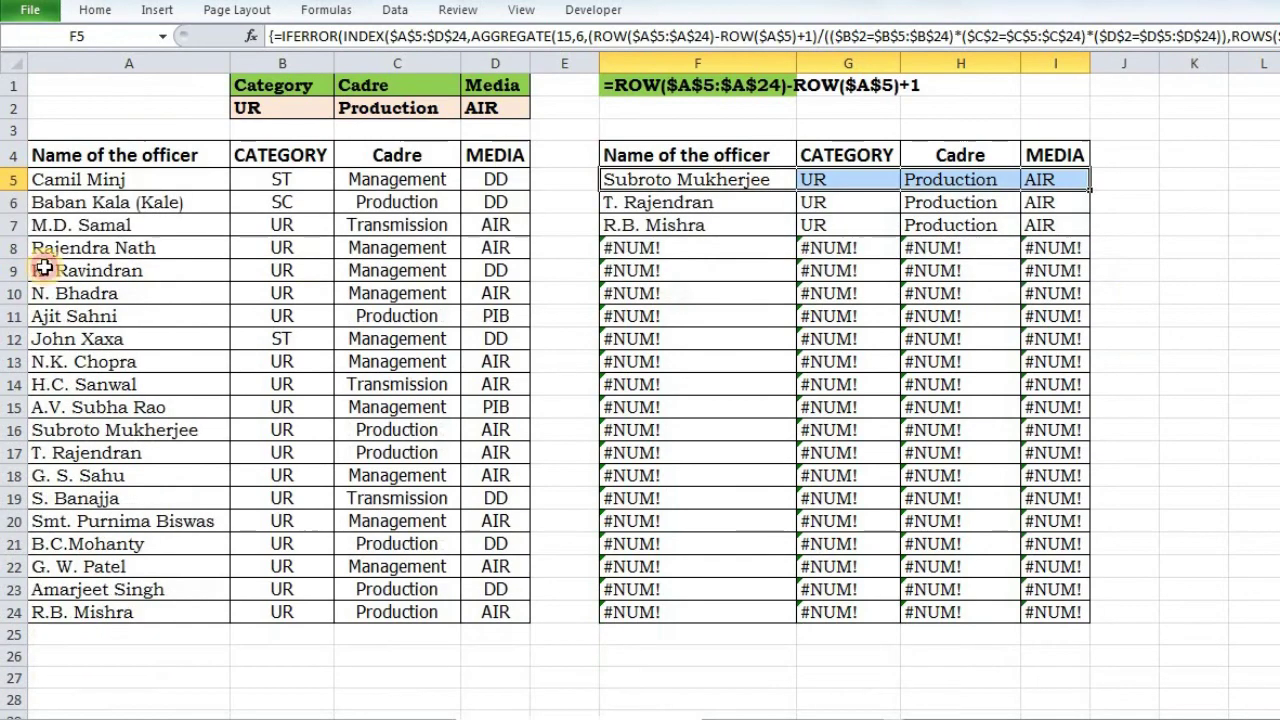
{"action": "double_click", "coordinate": [1089, 191]}
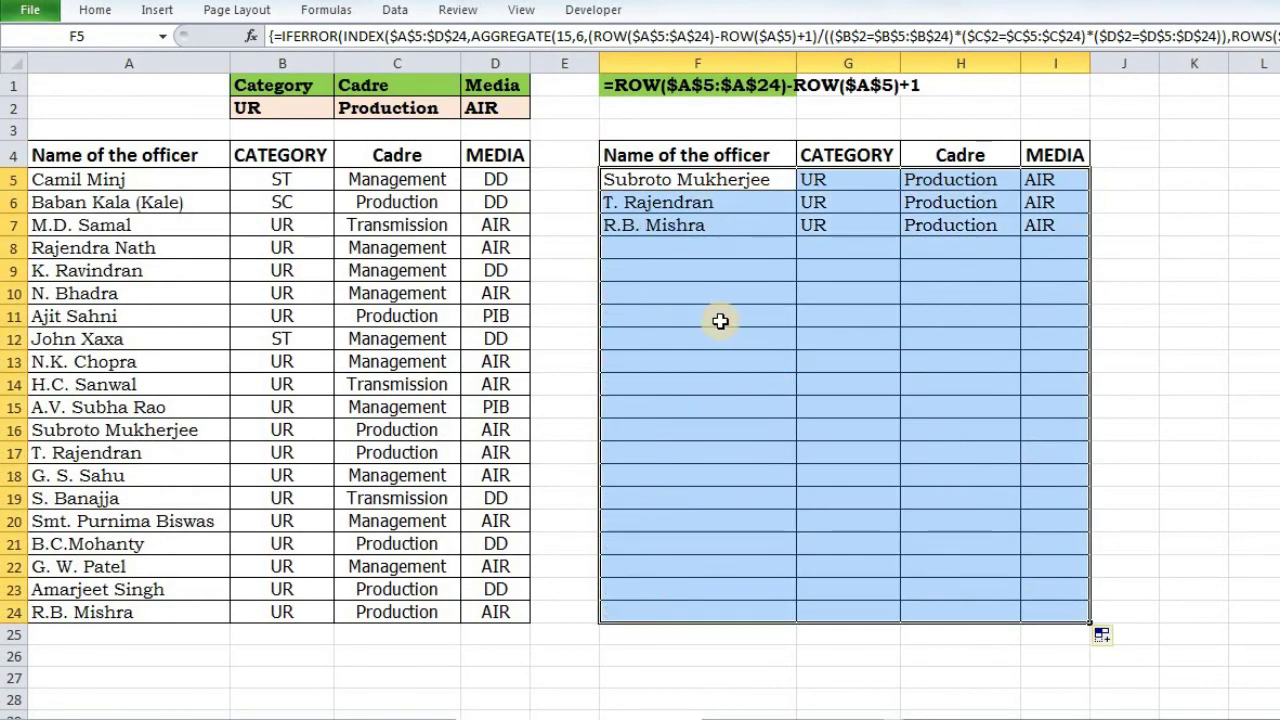
Copy the complete IFERROR formula text from F5, keeping its array entry, and place it as text in rows 26 to 28 below the tables.
{"action": "double_click", "coordinate": [650, 179]}
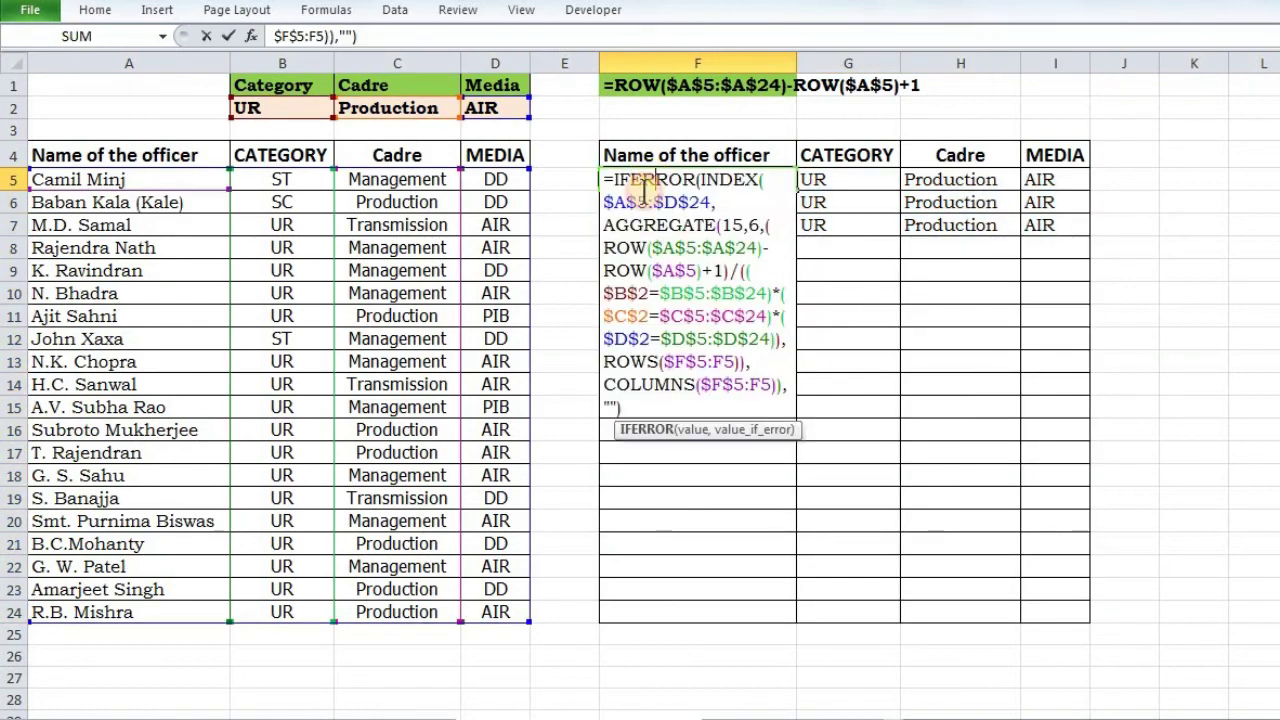
{"action": "left_click_drag", "start_coordinate": [605, 180], "coordinate": [743, 423]}
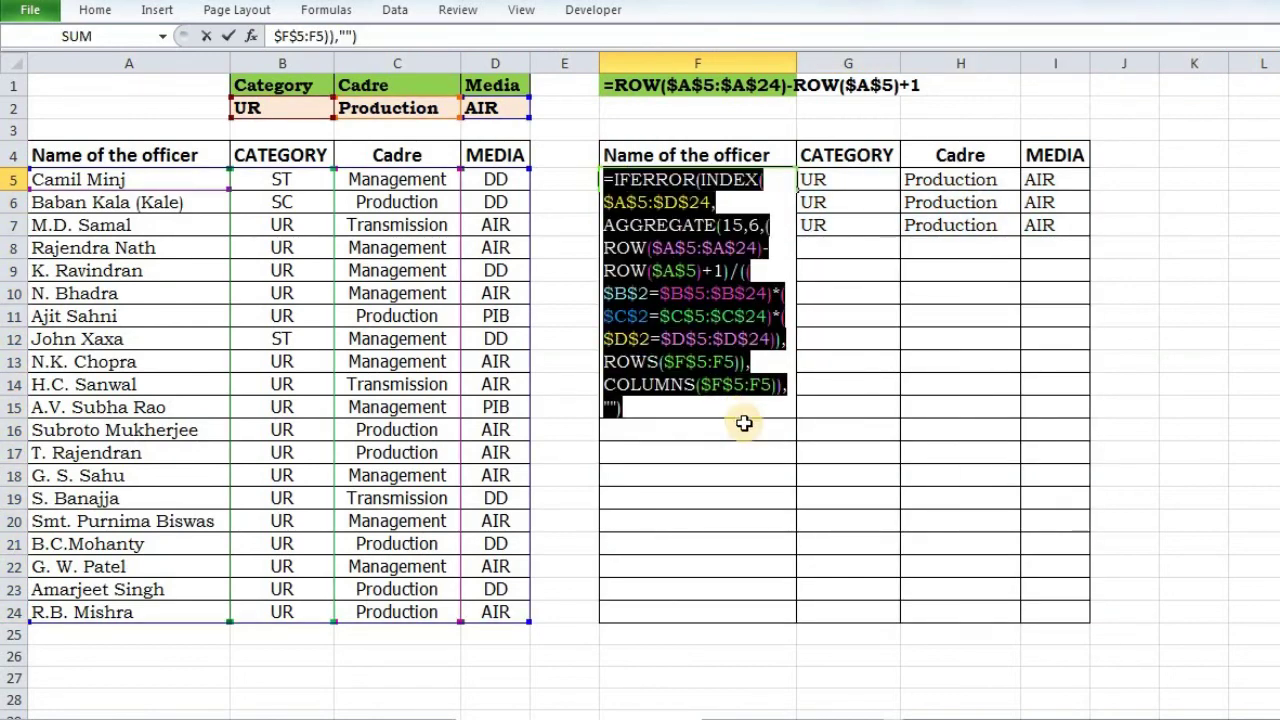
{"action": "key", "text": "ctrl+c"}
{"action": "key", "text": "ctrl+shift+Return"}
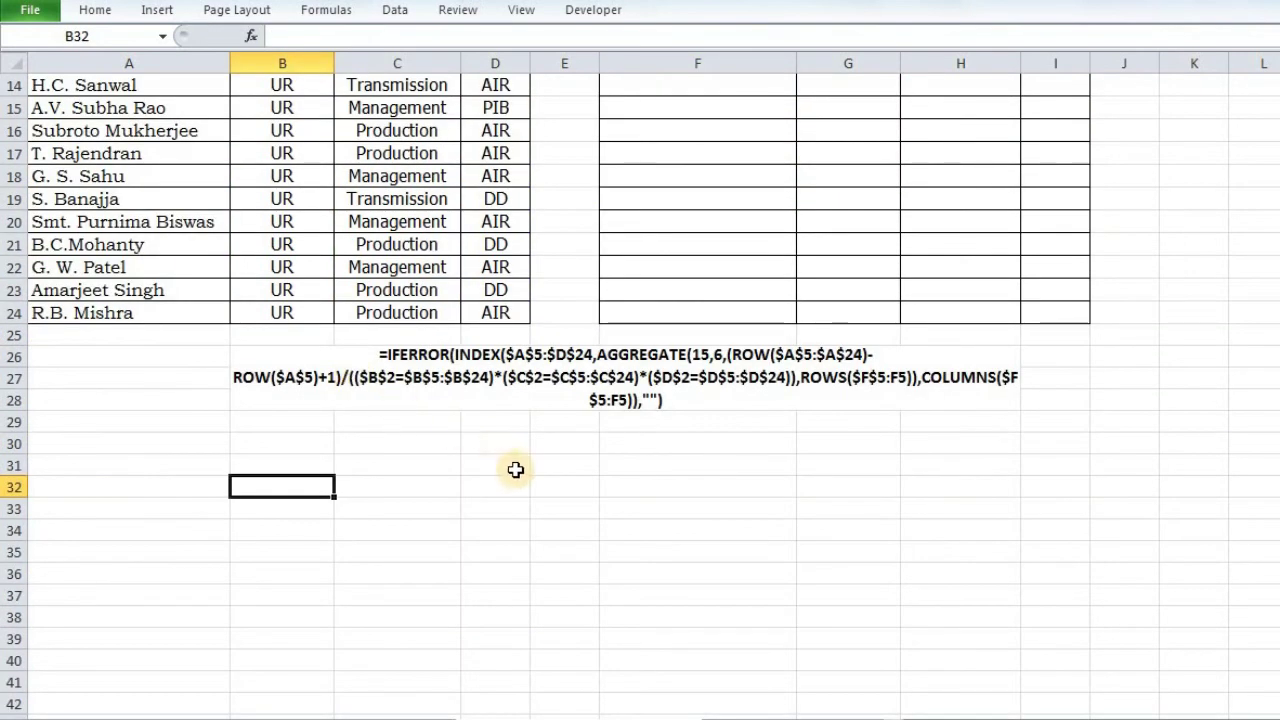
{"action": "scroll", "coordinate": [560, 391], "scroll_direction": "up", "scroll_amount": 5}
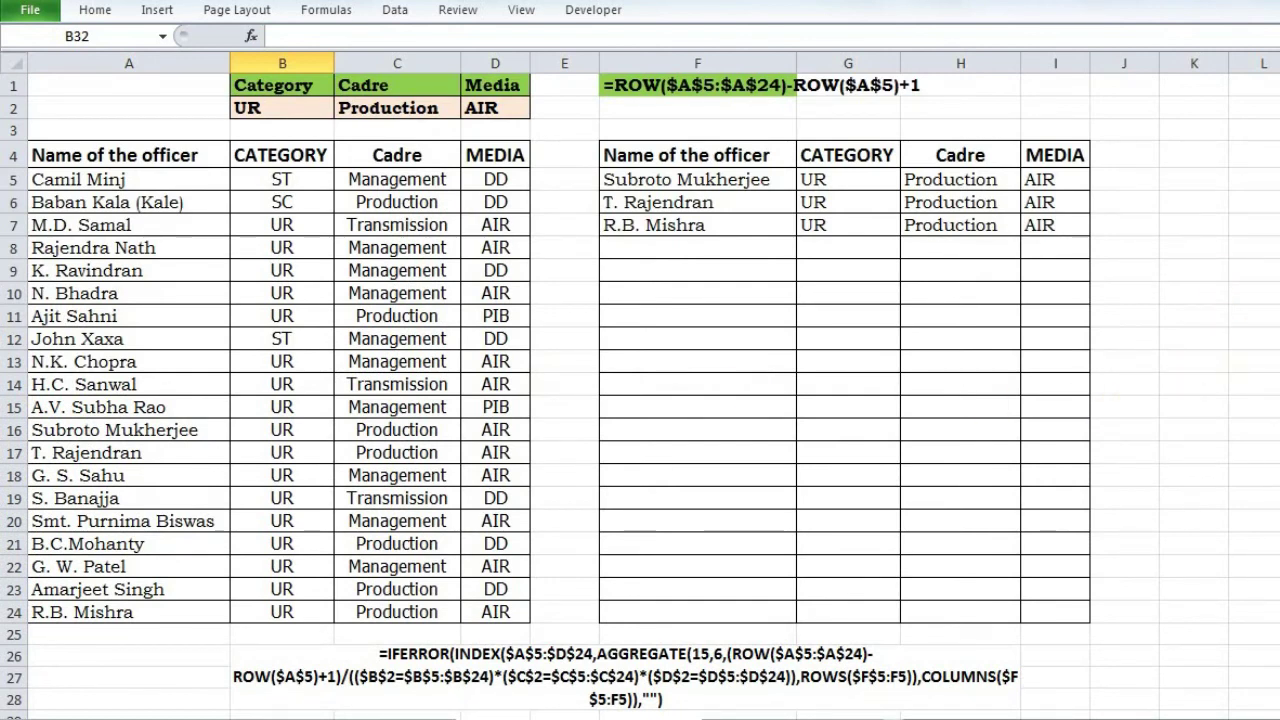
Move the Boolean Algorithm picture over the results table, with its upper edge at about row 4.
{"action": "left_click_drag", "start_coordinate": [1114, 266], "coordinate": [617, 437]}
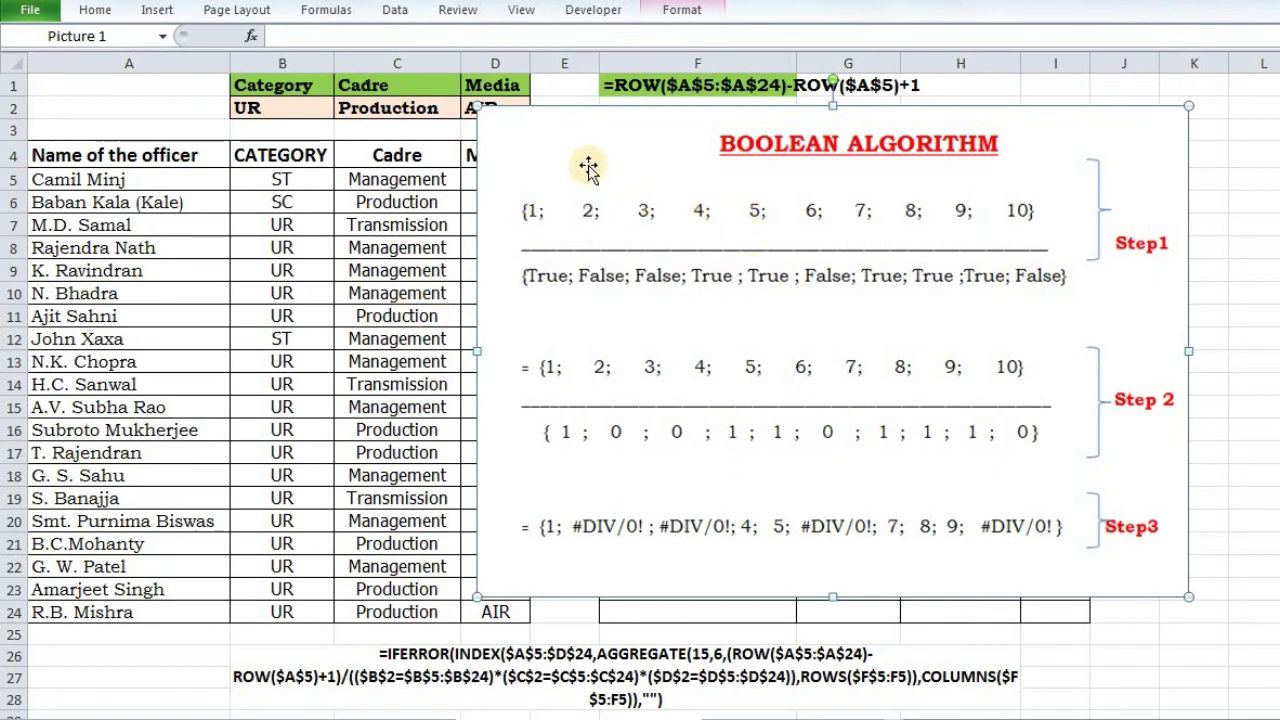
{"action": "left_click_drag", "start_coordinate": [588, 168], "coordinate": [627, 219]}
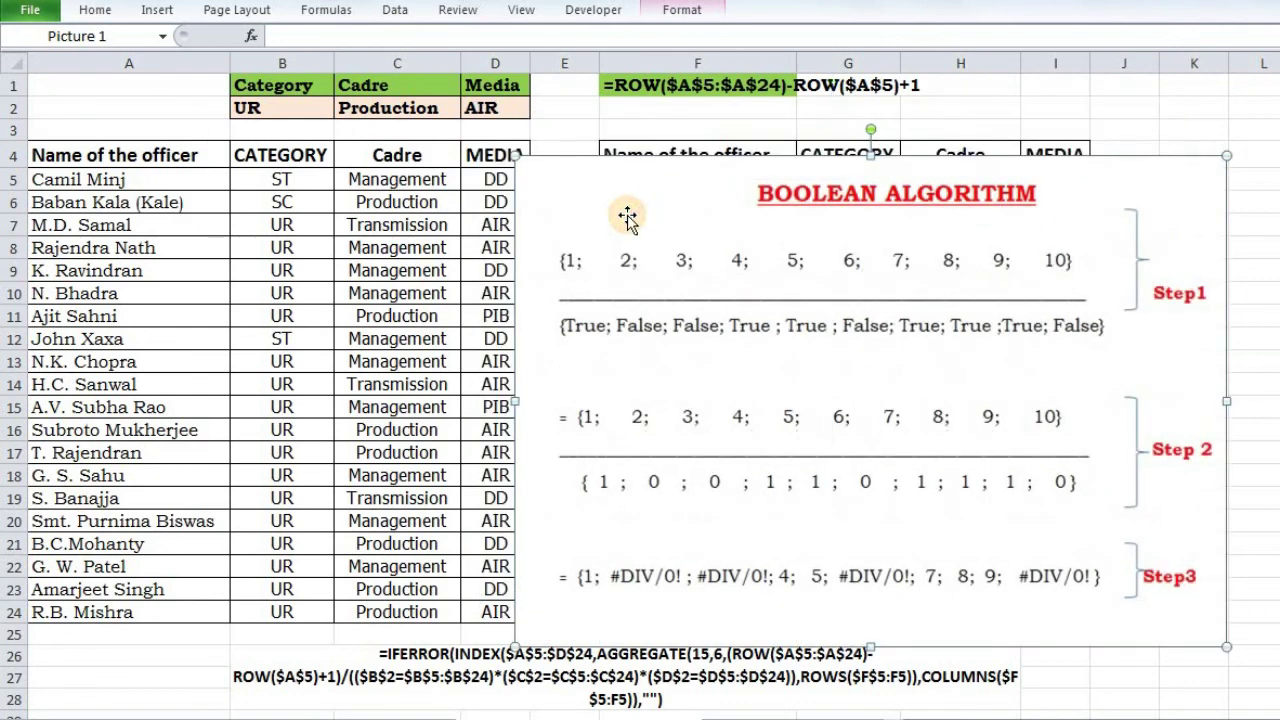